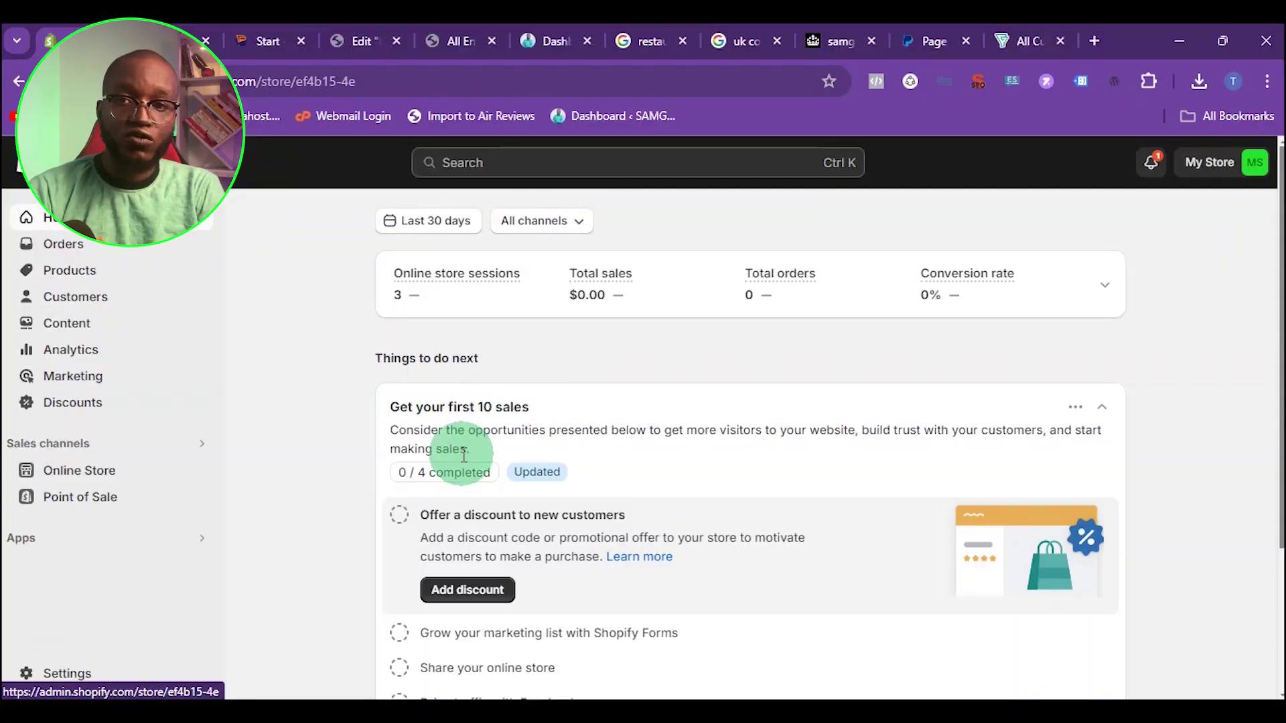
- Open Settings from the bottom of the Shopify admin sidebar
{"action": "left_click", "coordinate": [79, 673]}
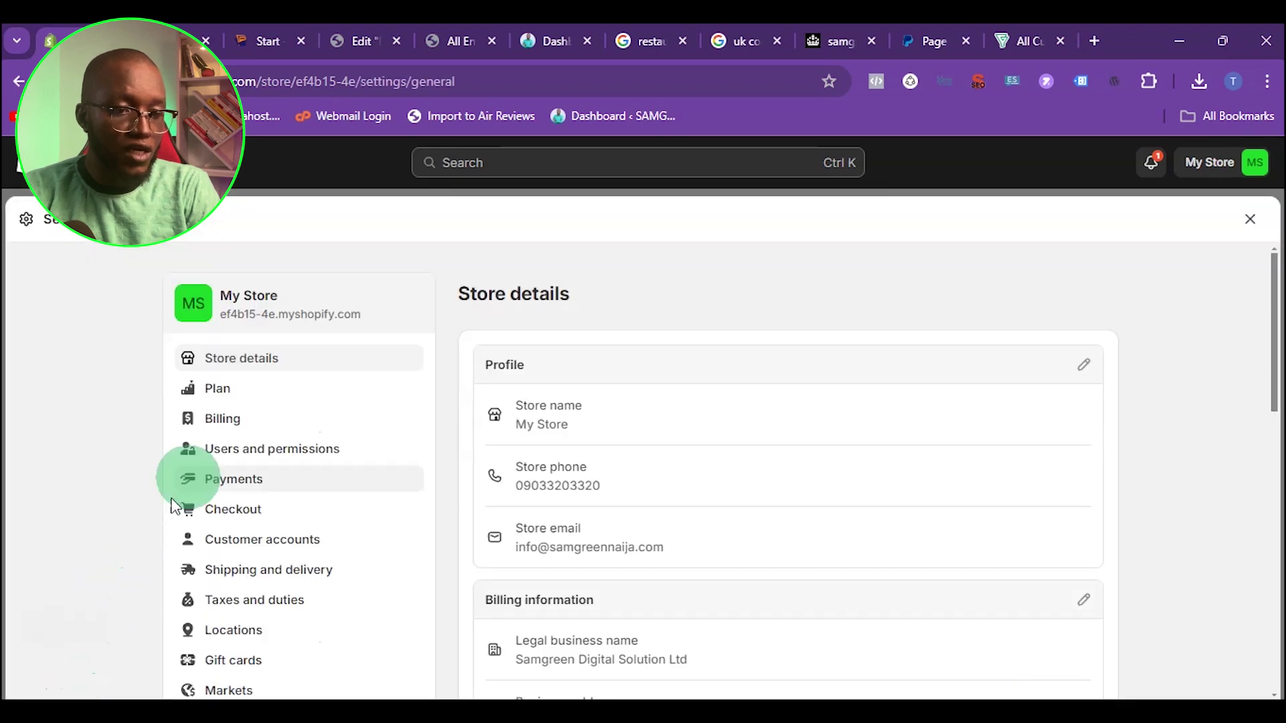
- Open the Billing information card on the Store details page for editing
{"action": "scroll", "coordinate": [1058, 376], "scroll_direction": "down", "scroll_amount": 3}
{"action": "scroll", "coordinate": [1057, 378], "scroll_direction": "up", "scroll_amount": 3}
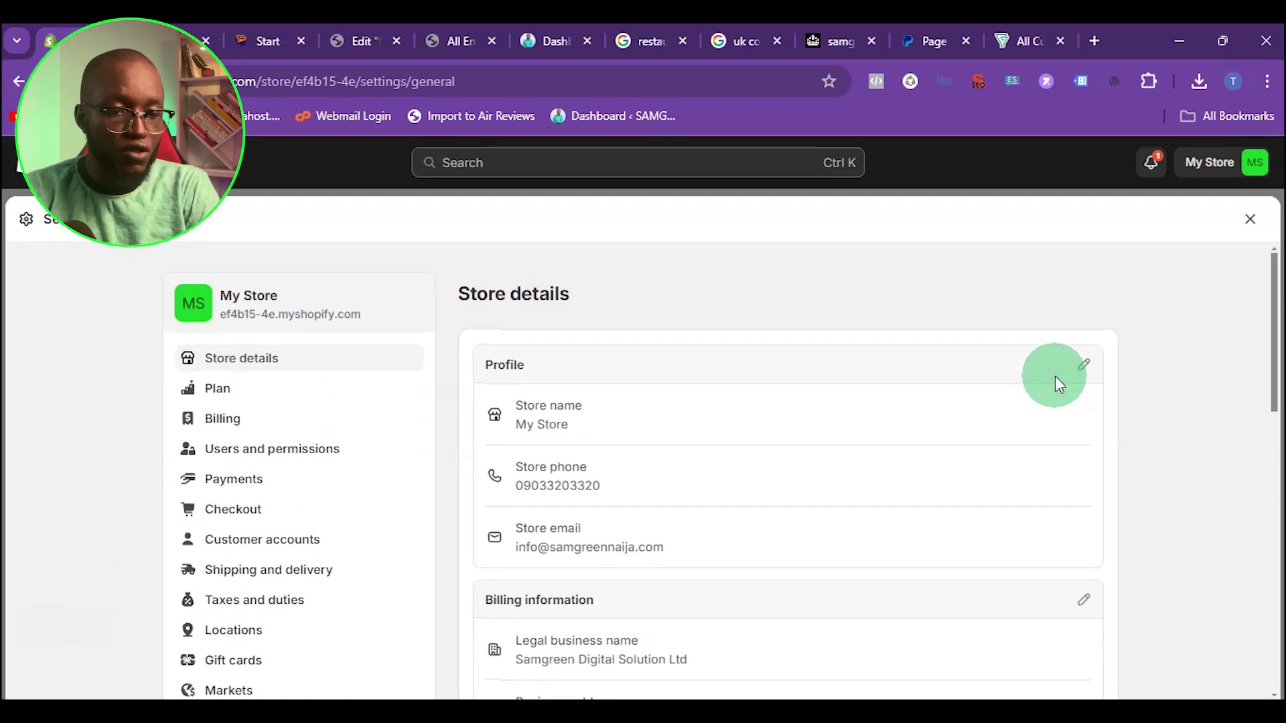
{"action": "scroll", "coordinate": [695, 468], "scroll_direction": "down", "scroll_amount": 3}
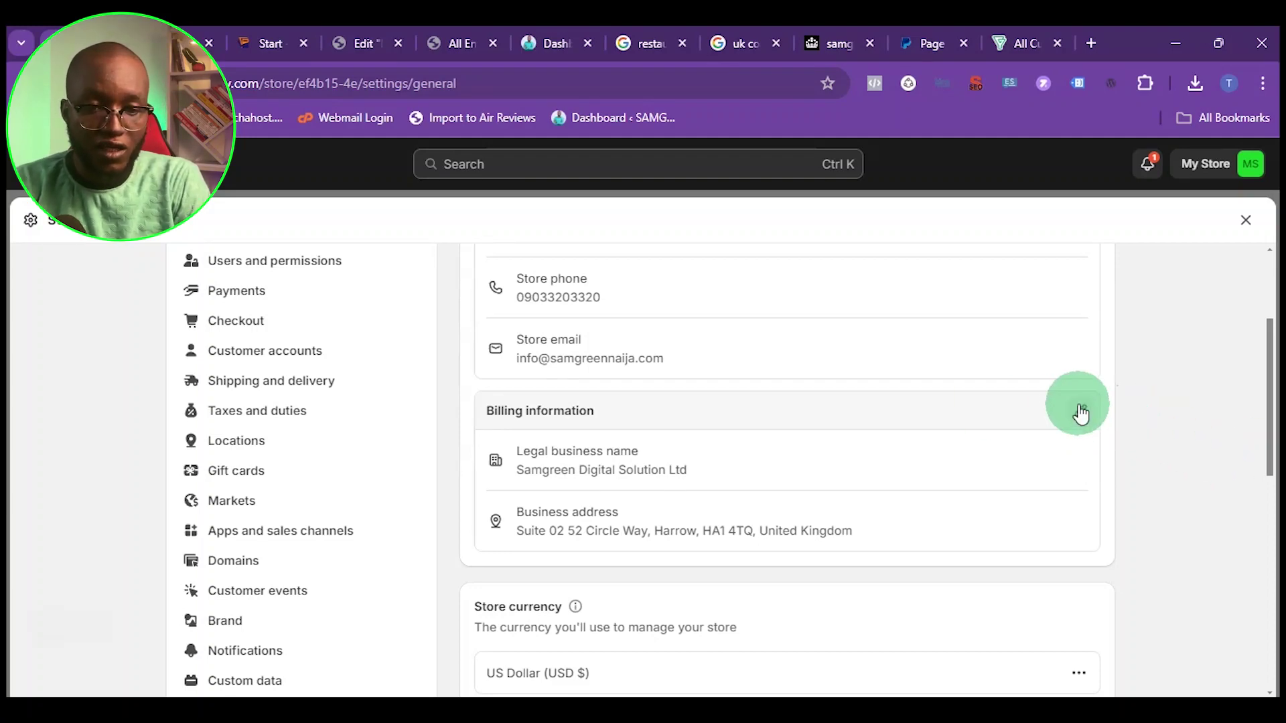
{"action": "left_click", "coordinate": [1083, 411]}
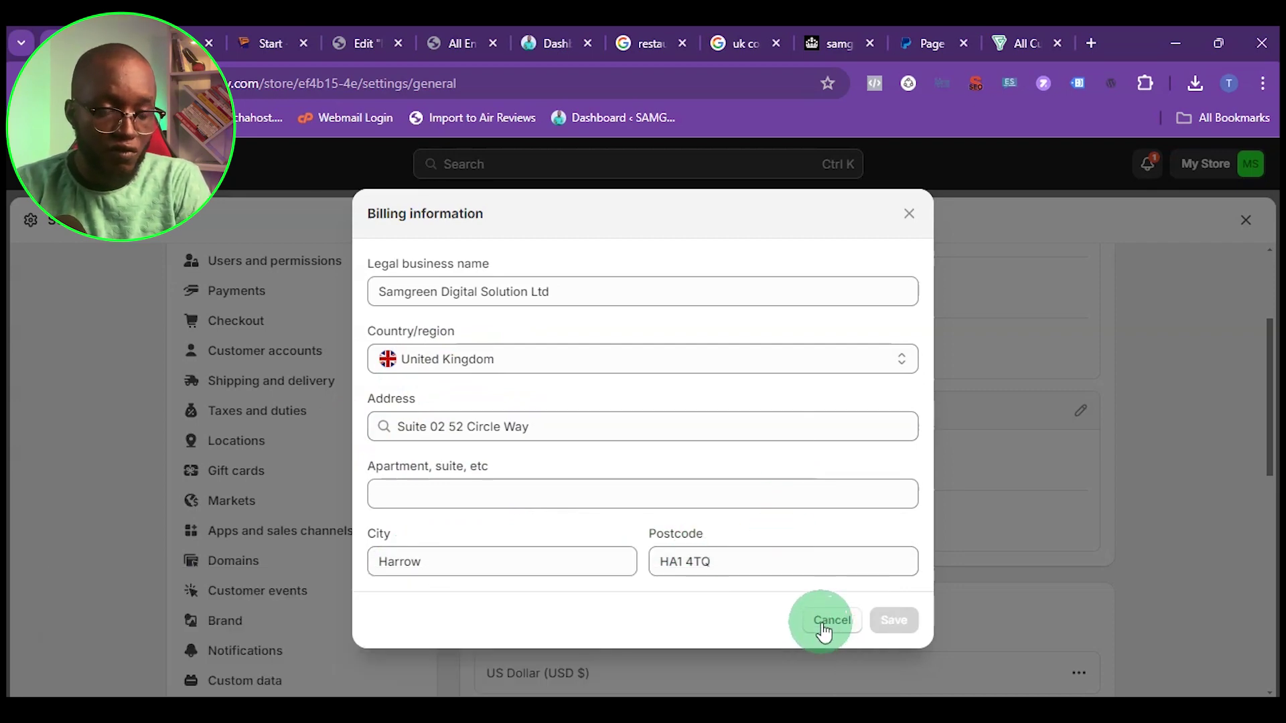
- Cancel the Billing information dialog, leaving the legal name and UK address unchanged
{"action": "left_click", "coordinate": [823, 628]}
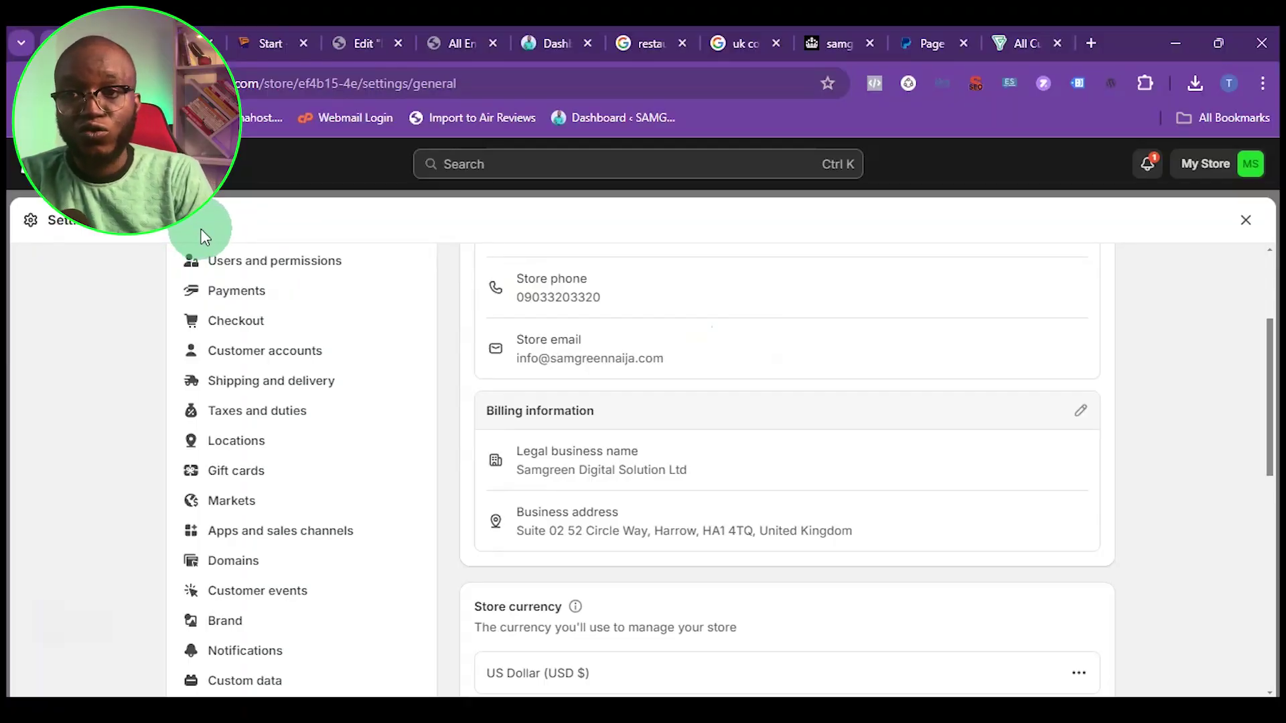
{"action": "left_click", "coordinate": [272, 43]}
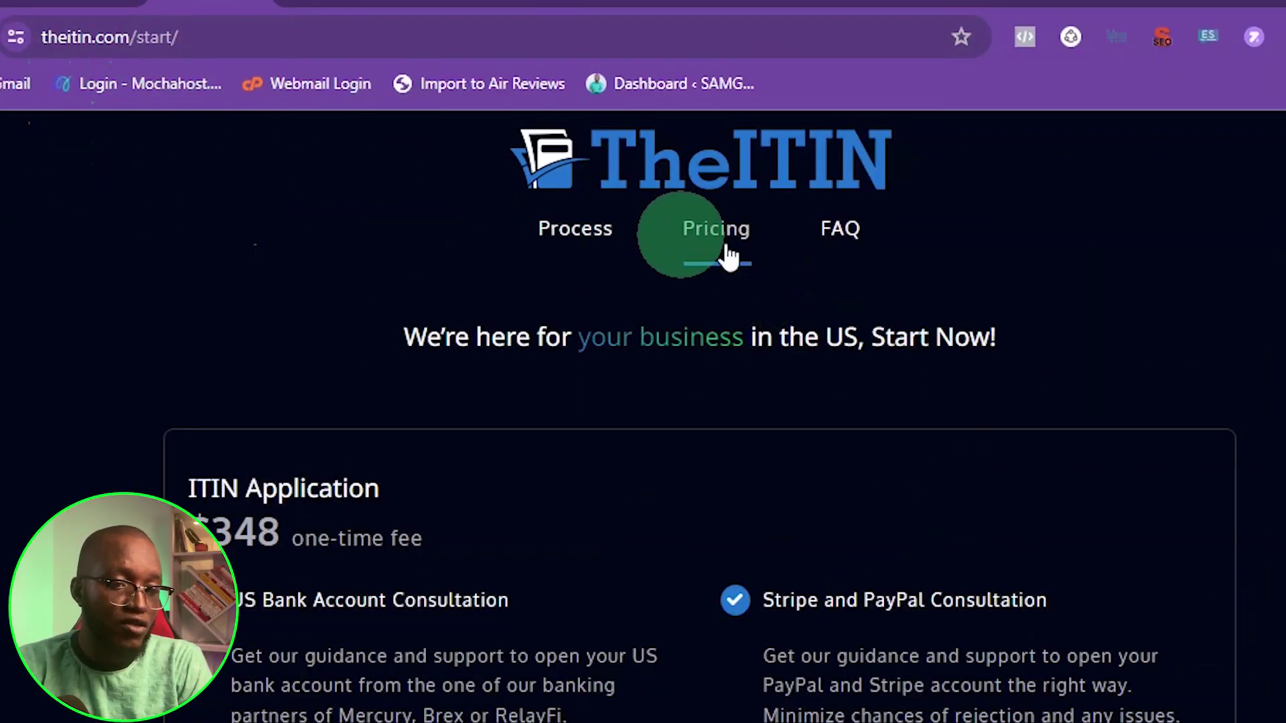
{"action": "scroll", "coordinate": [416, 489], "scroll_direction": "down", "scroll_amount": 4}
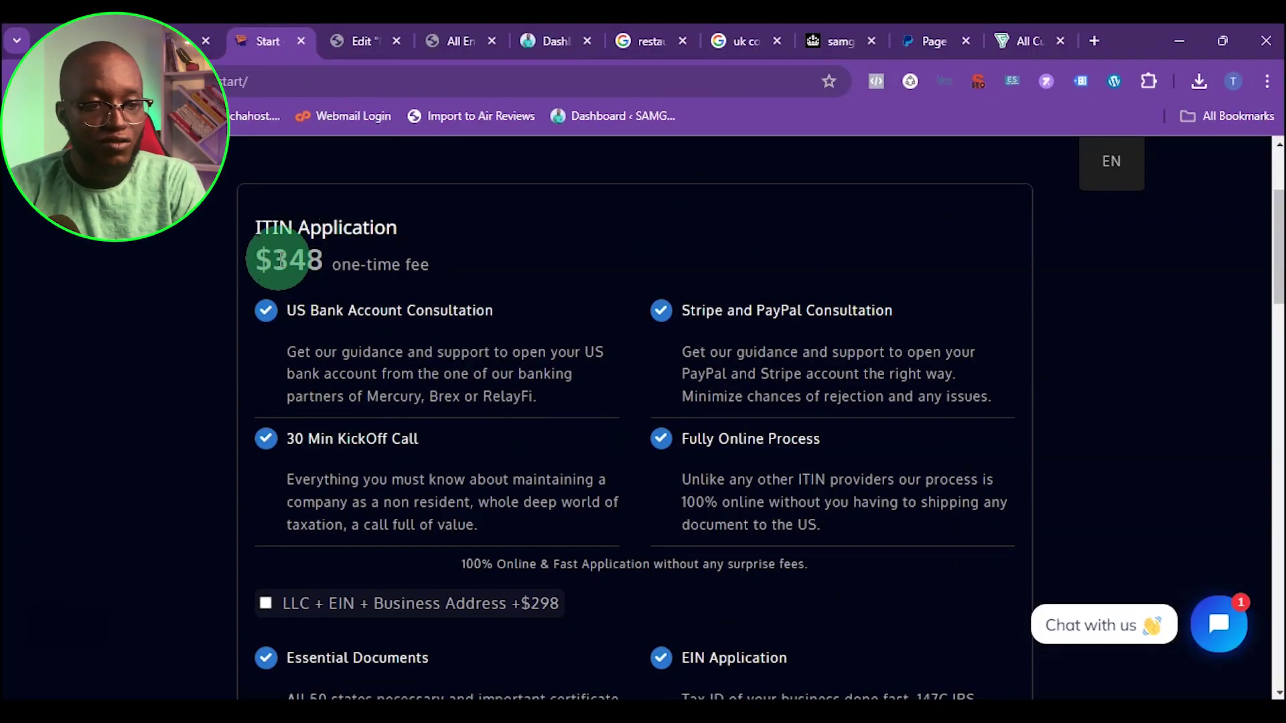
{"action": "left_click_drag", "start_coordinate": [273, 259], "coordinate": [325, 256]}
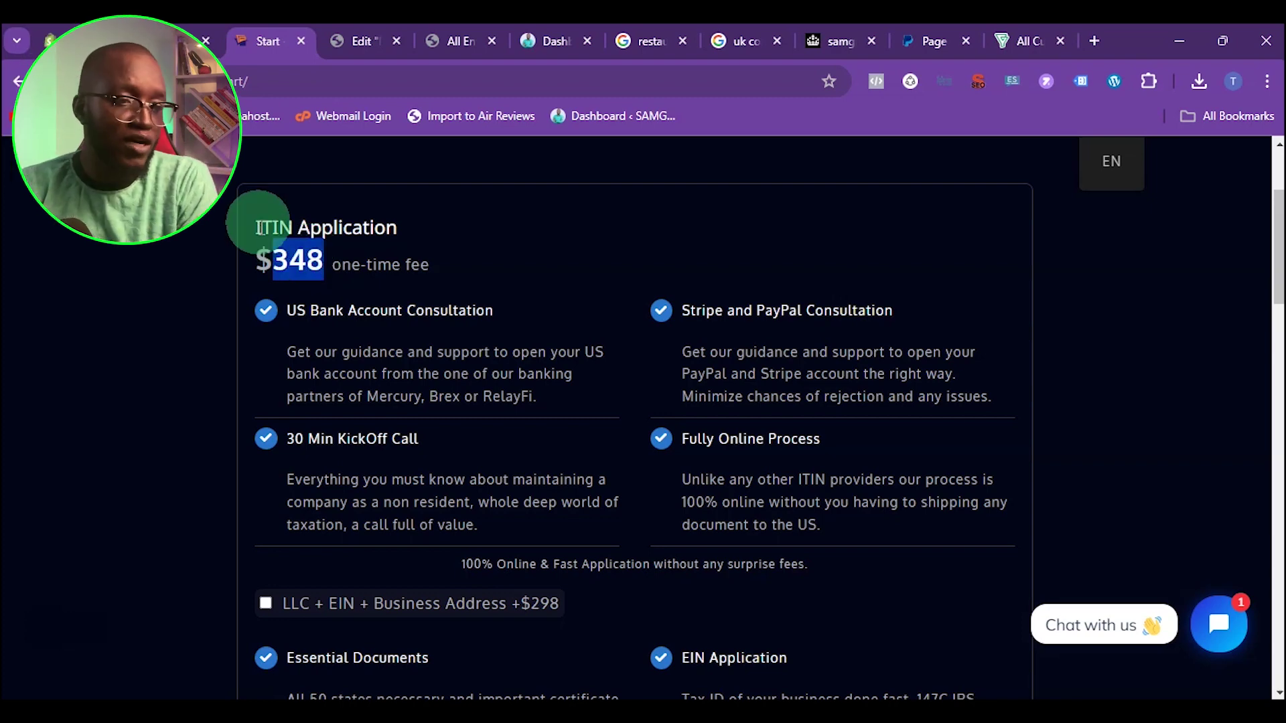
{"action": "key", "text": "ctrl+shift+Tab"}
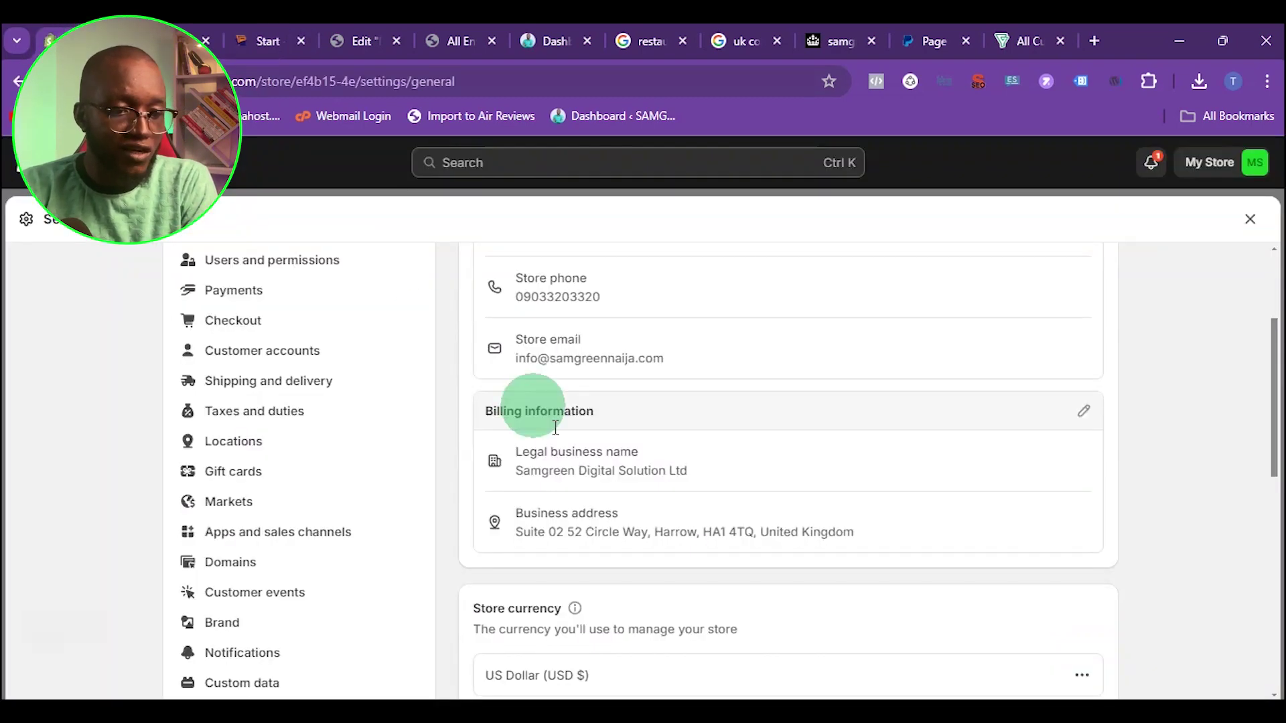
- Go to the Payments settings and begin activating Shopify Payments
{"action": "scroll", "coordinate": [315, 439], "scroll_direction": "up", "scroll_amount": 3}
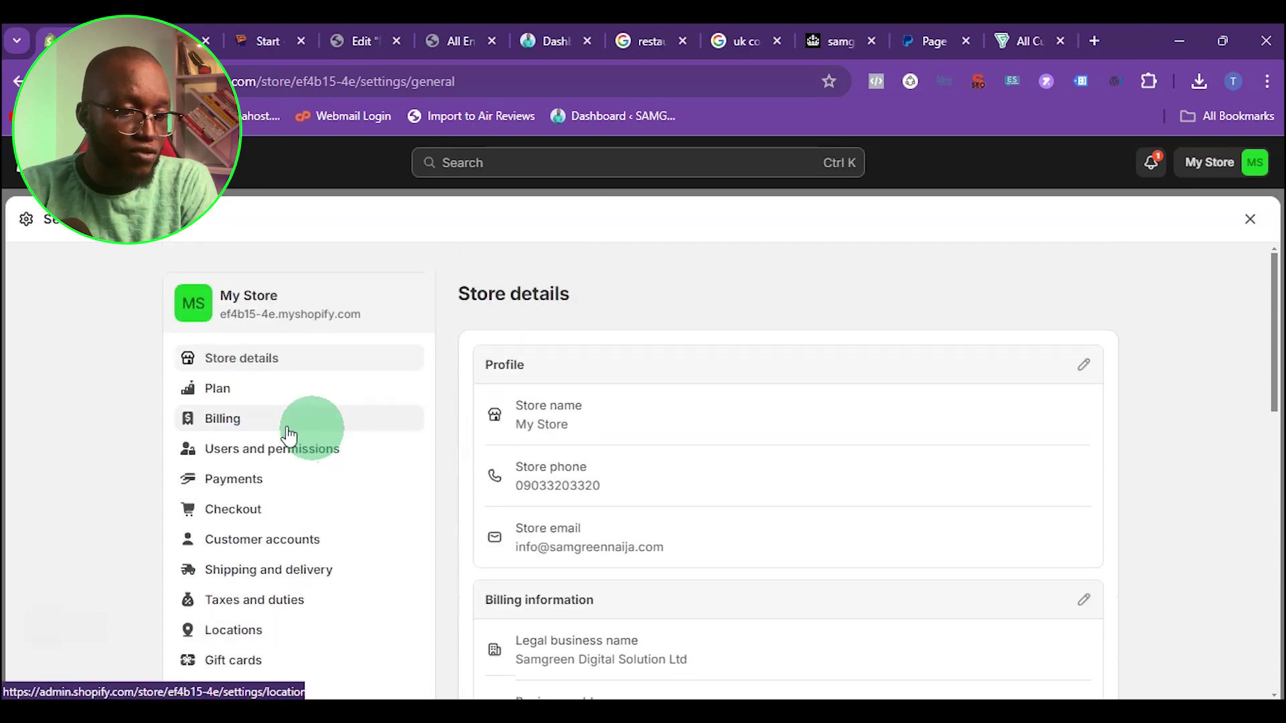
{"action": "left_click", "coordinate": [297, 491]}
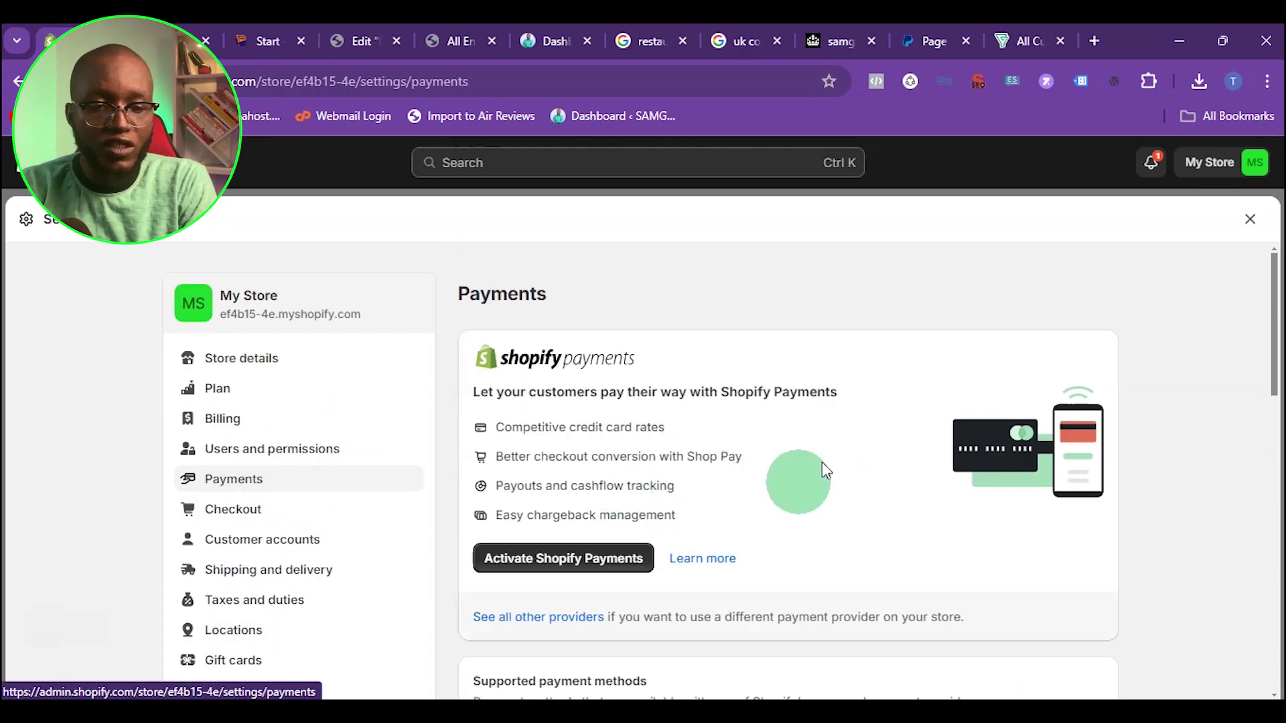
{"action": "left_click", "coordinate": [271, 357]}
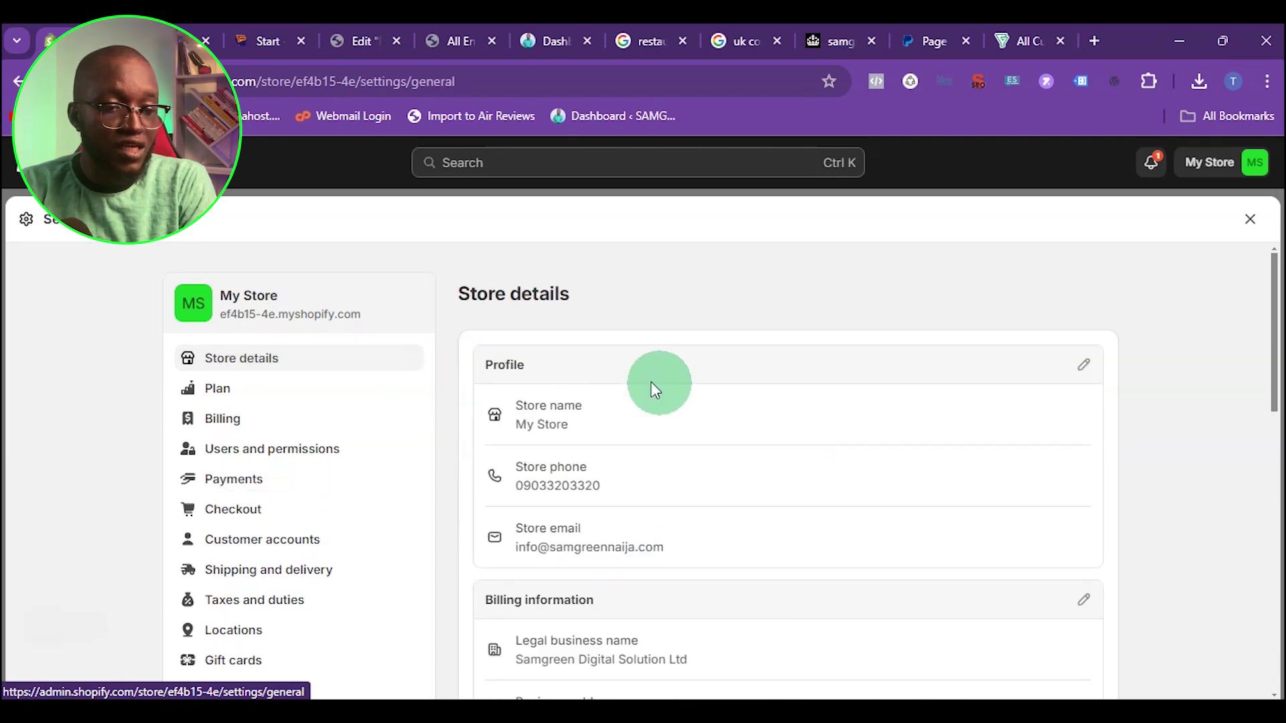
{"action": "scroll", "coordinate": [783, 513], "scroll_direction": "down", "scroll_amount": 3}
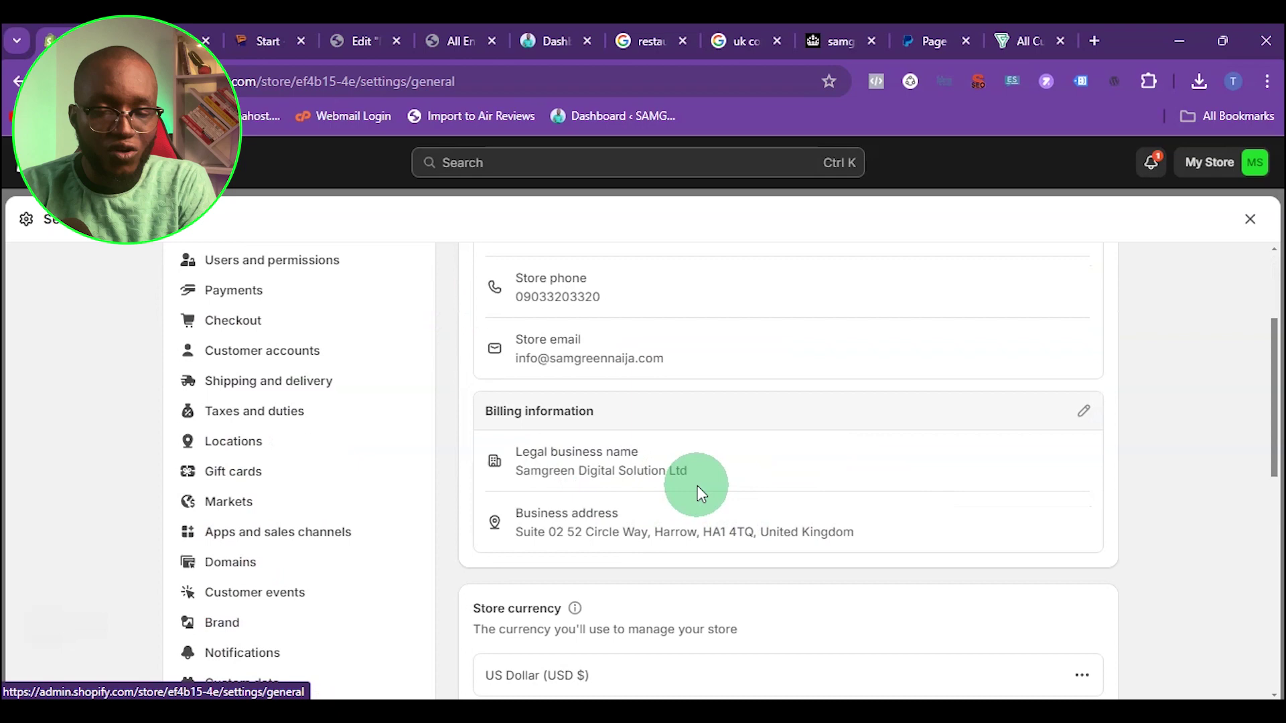
{"action": "left_click", "coordinate": [282, 294]}
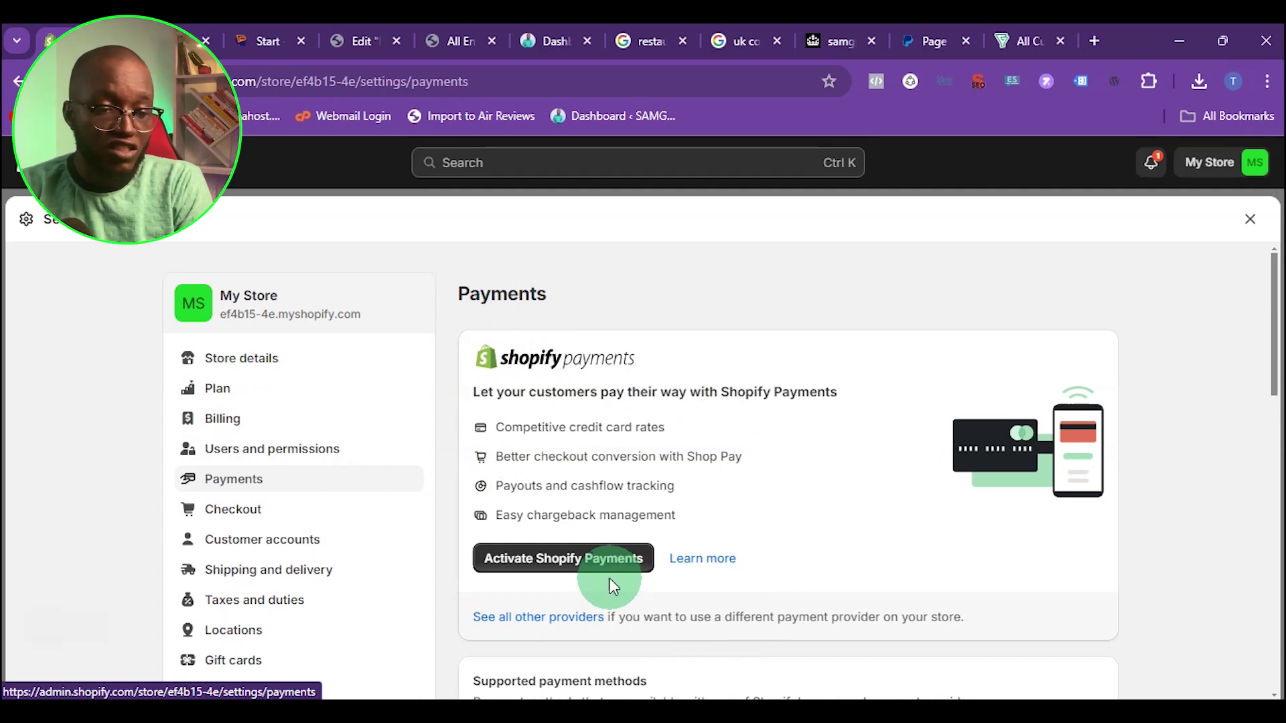
{"action": "left_click", "coordinate": [582, 569]}
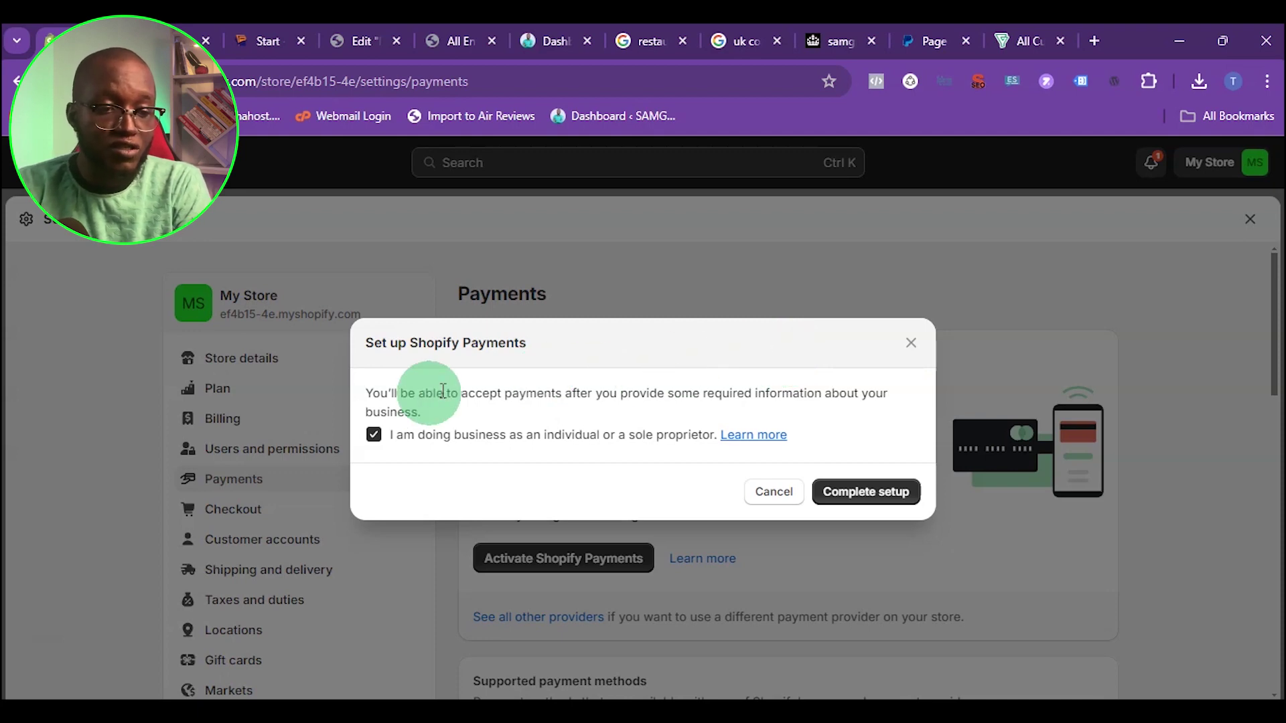
- Untick the sole proprietor option, review the listed requirements, and continue to business verification
{"action": "left_click", "coordinate": [373, 435]}
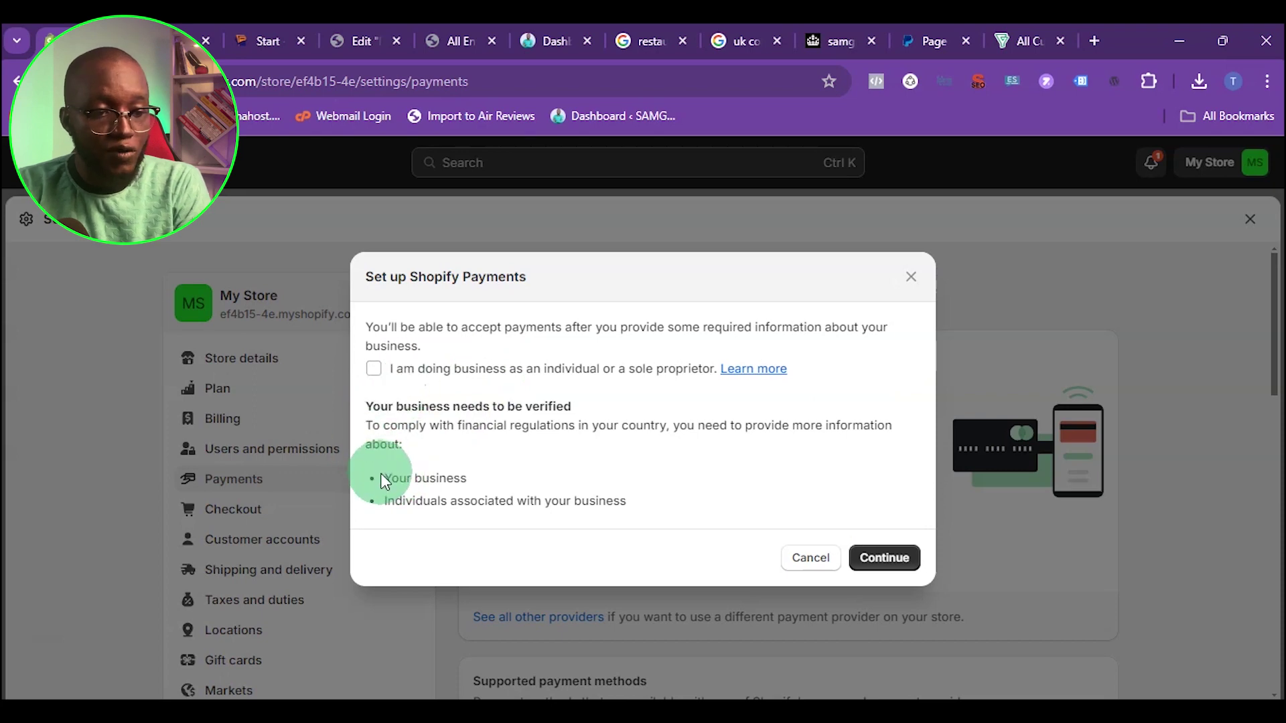
{"action": "left_click_drag", "start_coordinate": [383, 480], "coordinate": [522, 481]}
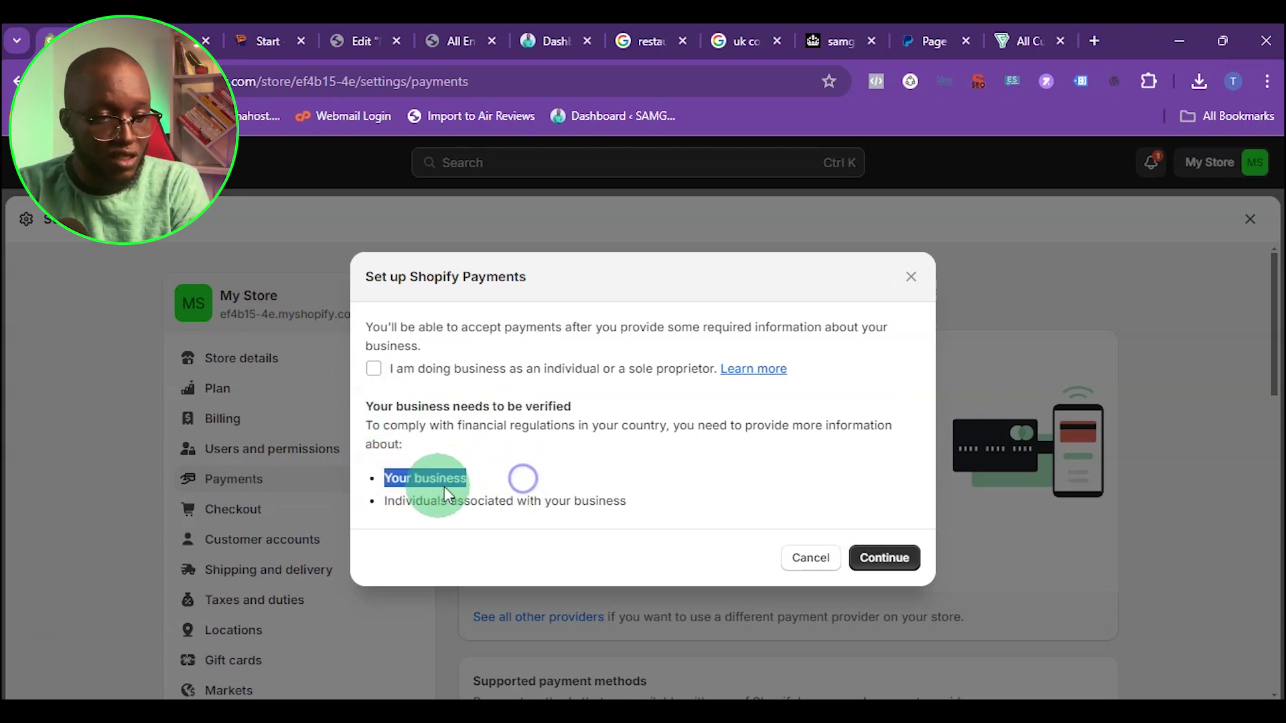
{"action": "left_click_drag", "start_coordinate": [379, 501], "coordinate": [653, 521]}
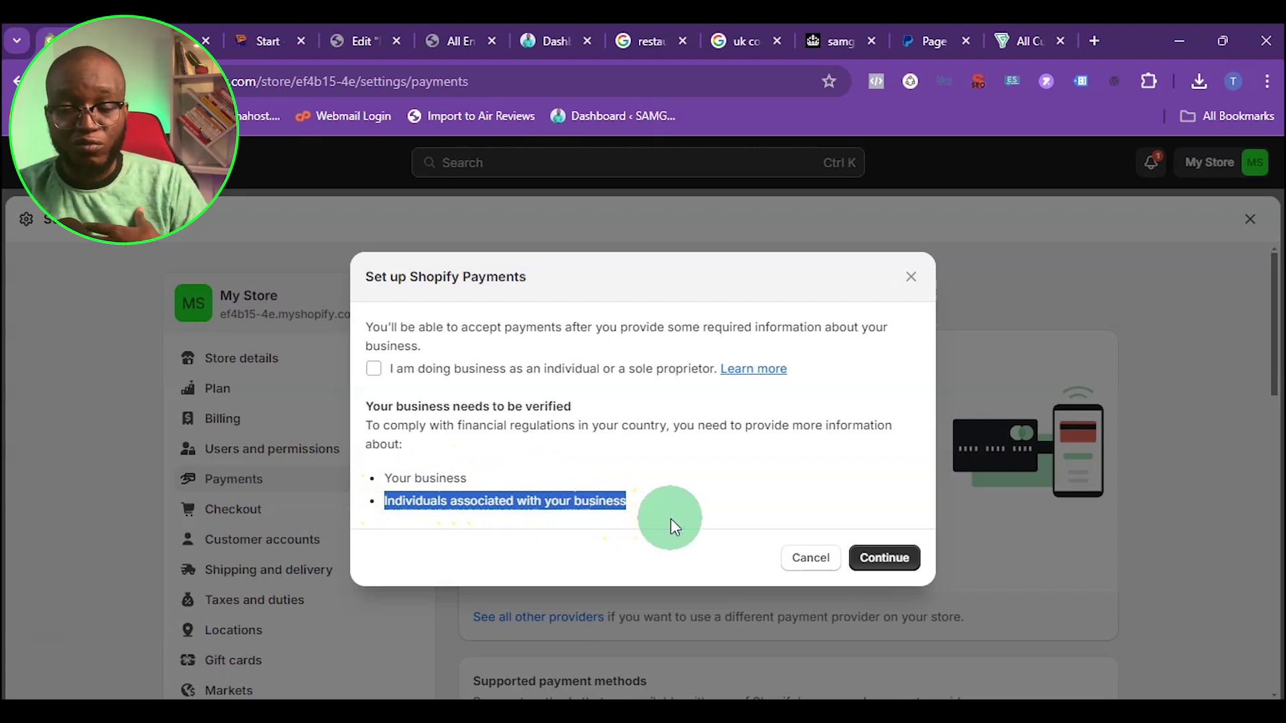
{"action": "left_click", "coordinate": [880, 561]}
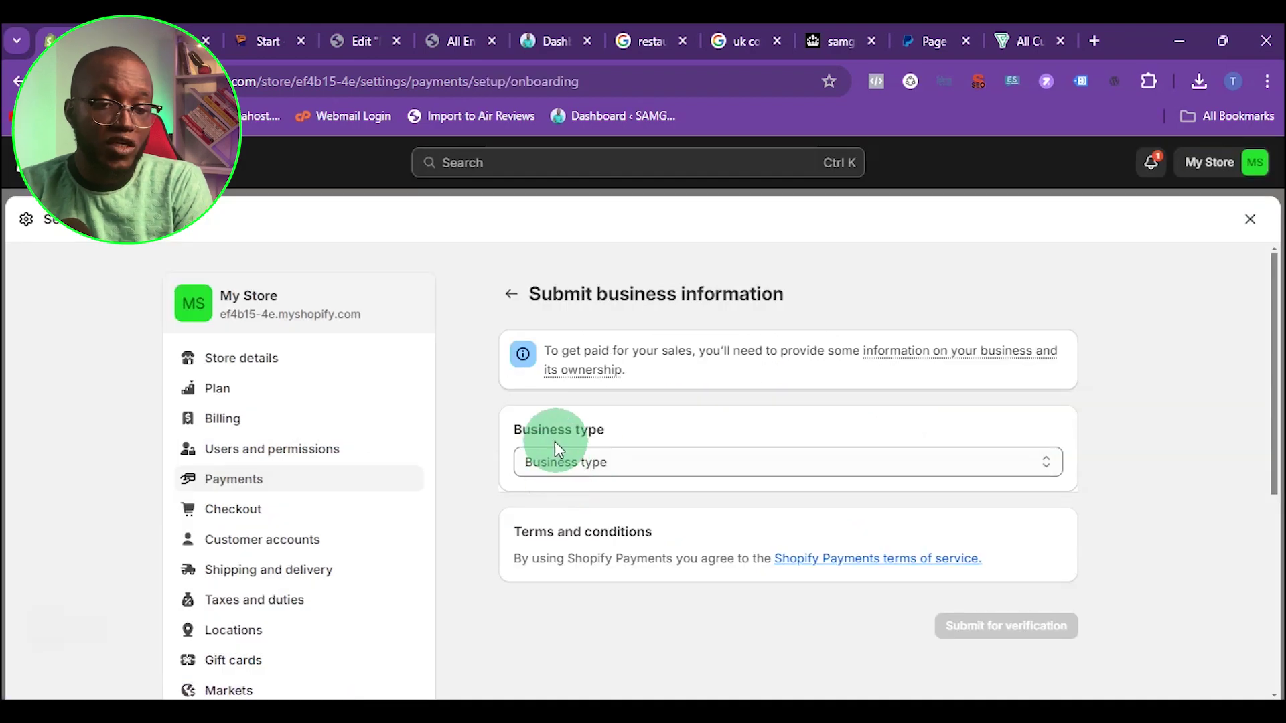
- Choose Private limited company as Business type and move to the Companies House number field
{"action": "left_click", "coordinate": [716, 459]}
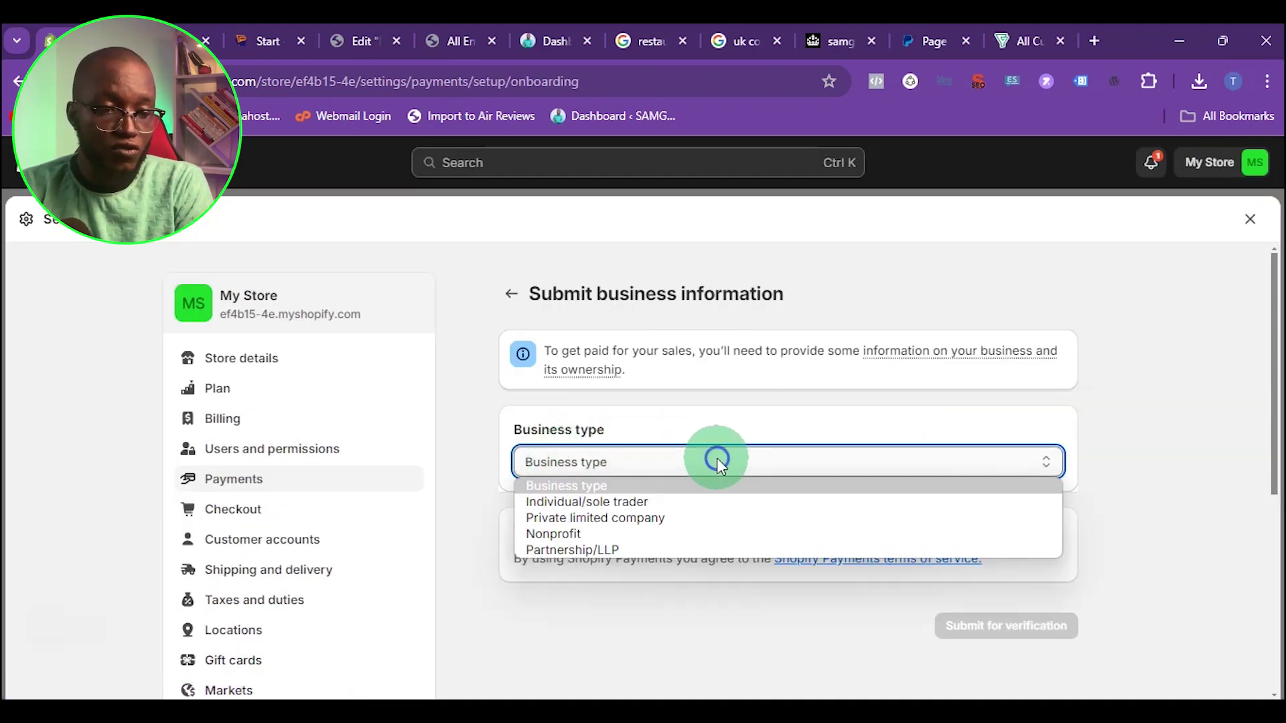
{"action": "left_click", "coordinate": [708, 517]}
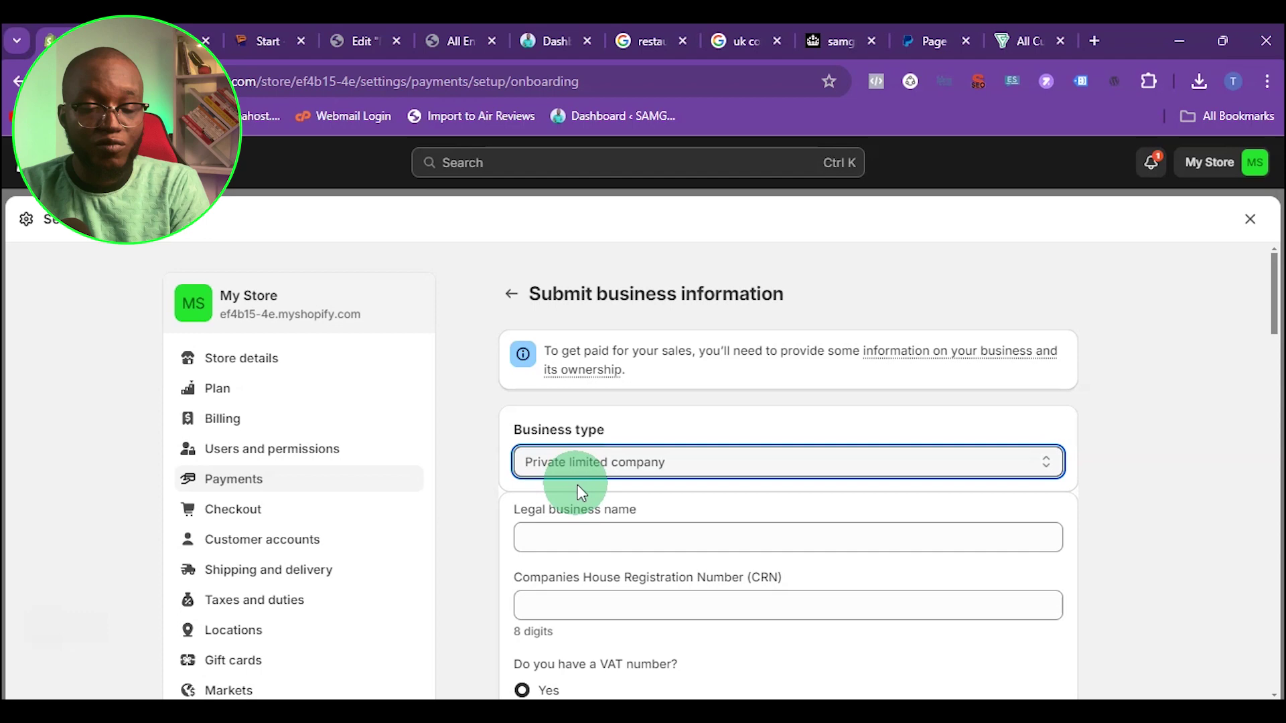
{"action": "scroll", "coordinate": [590, 536], "scroll_direction": "down", "scroll_amount": 3}
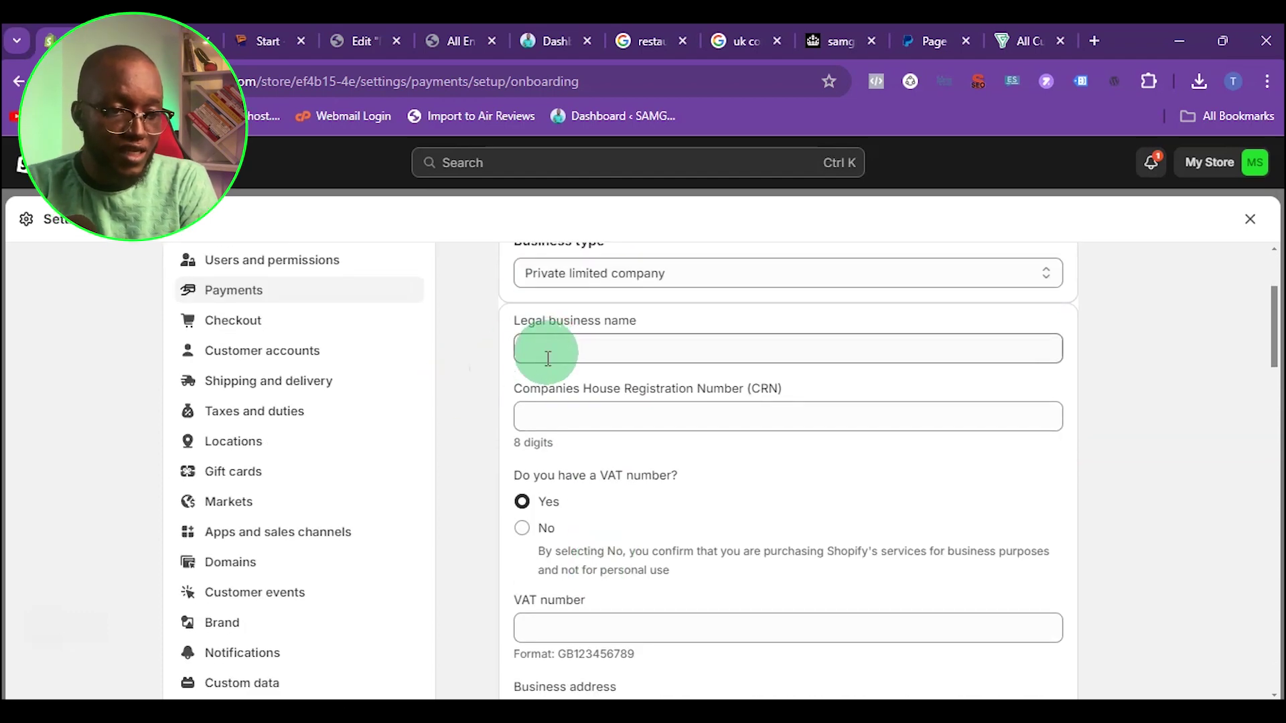
{"action": "left_click", "coordinate": [544, 416]}
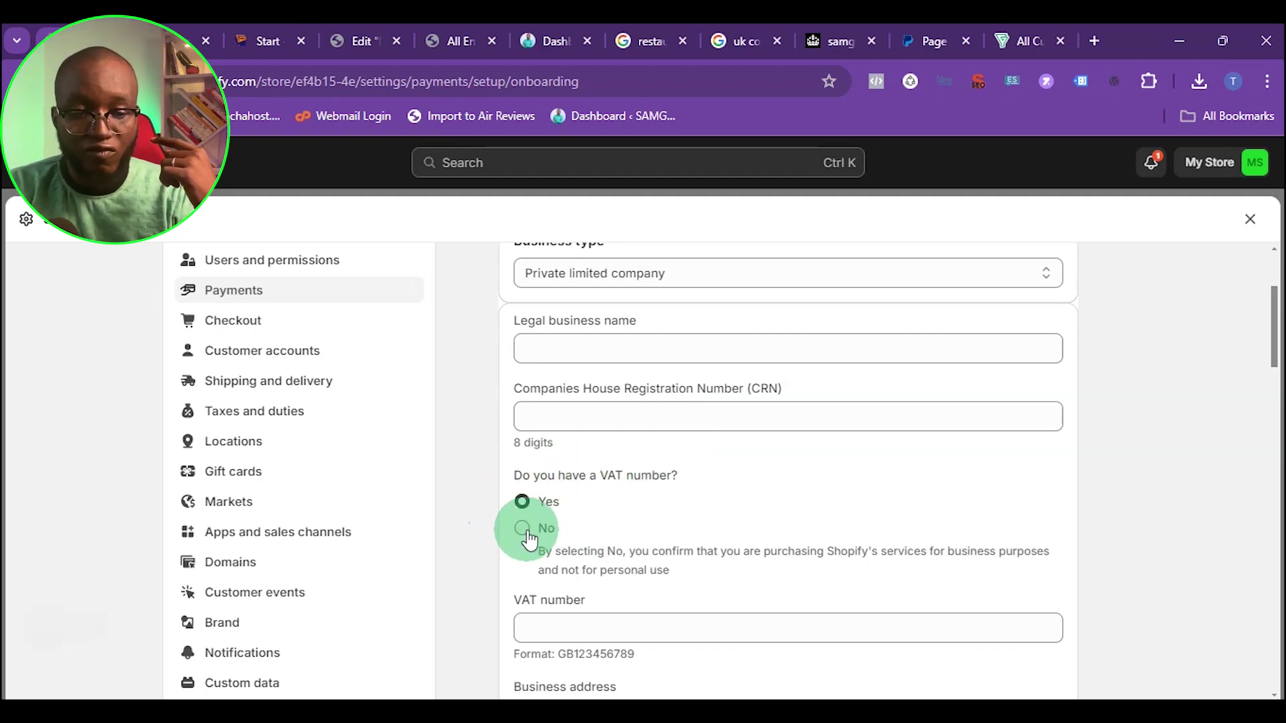
{"action": "scroll", "coordinate": [697, 499], "scroll_direction": "down", "scroll_amount": 3}
- Answer No to the VAT question and enter the executive's first and last name
{"action": "left_click", "coordinate": [526, 343]}
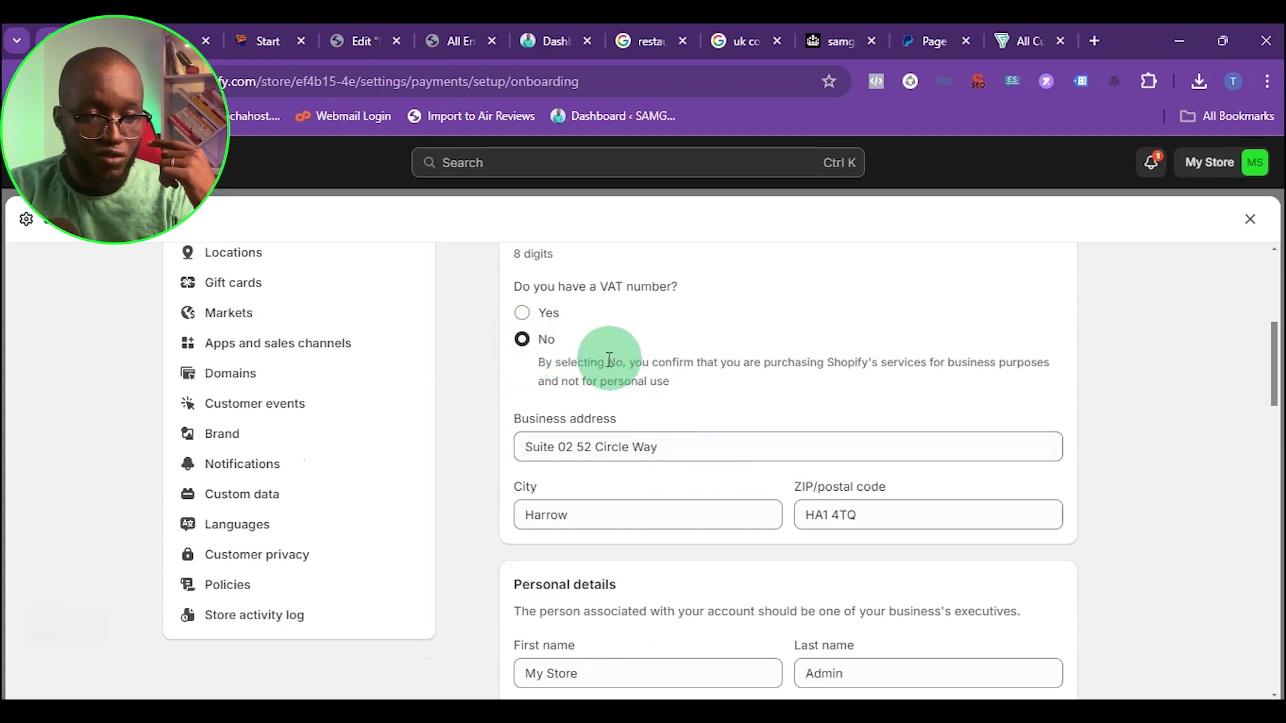
{"action": "scroll", "coordinate": [668, 424], "scroll_direction": "down", "scroll_amount": 3}
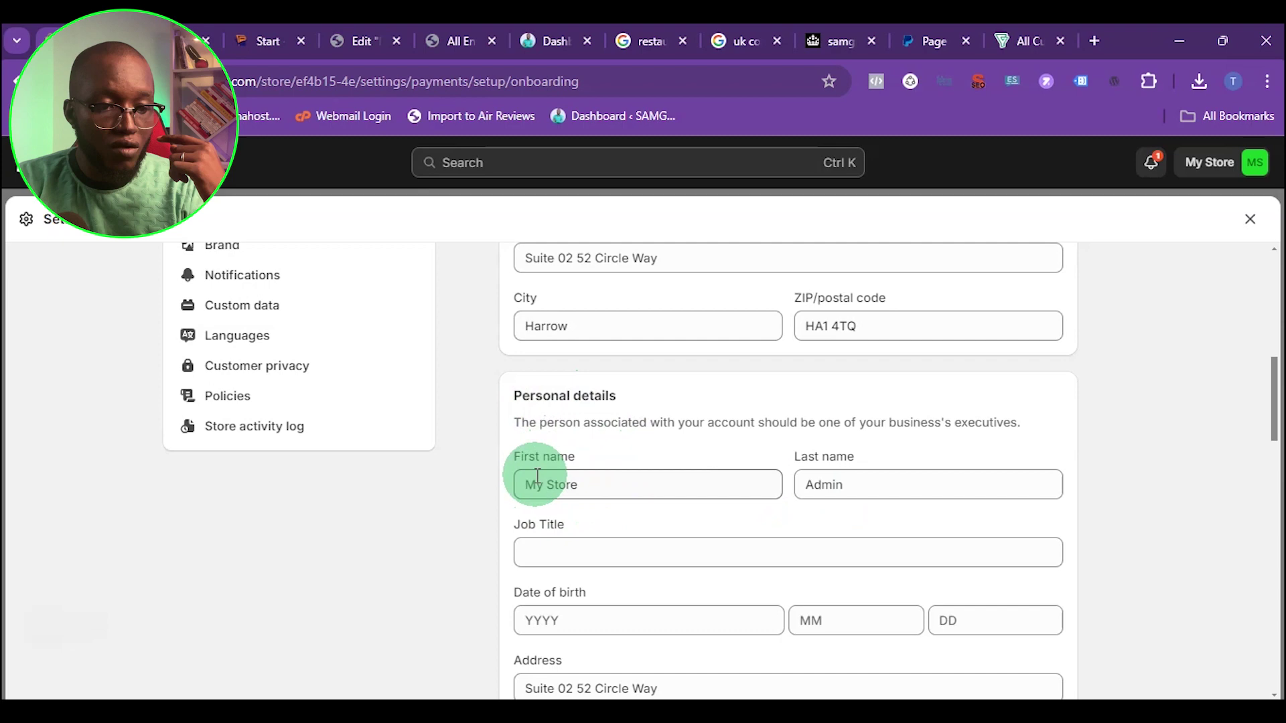
{"action": "left_click_drag", "start_coordinate": [616, 491], "coordinate": [485, 483]}
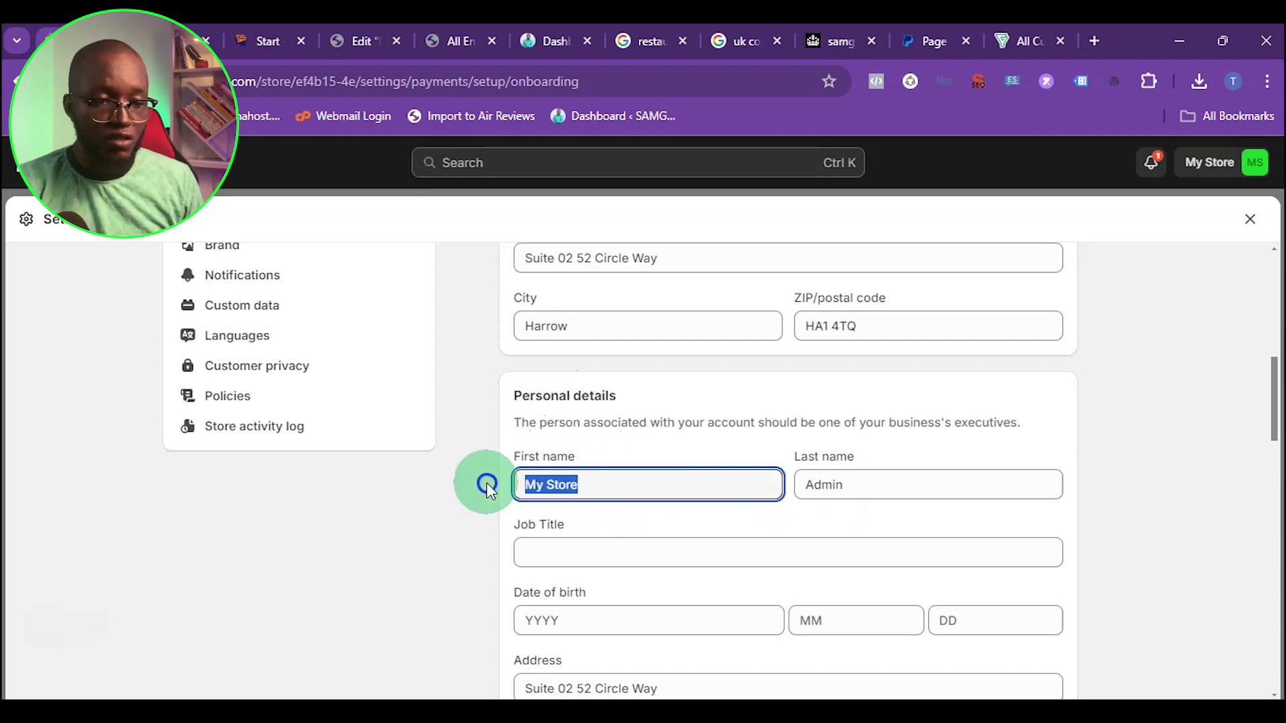
{"action": "double_click", "coordinate": [869, 491]}
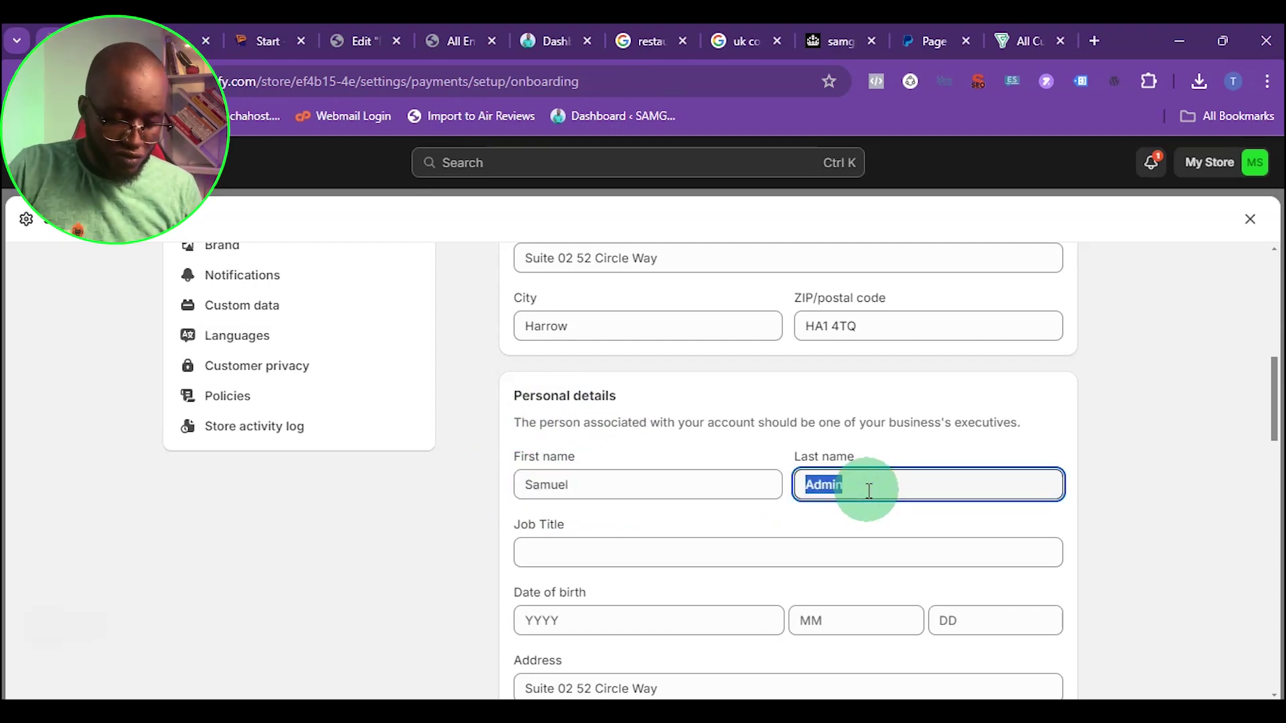
{"action": "double_click", "coordinate": [868, 491]}
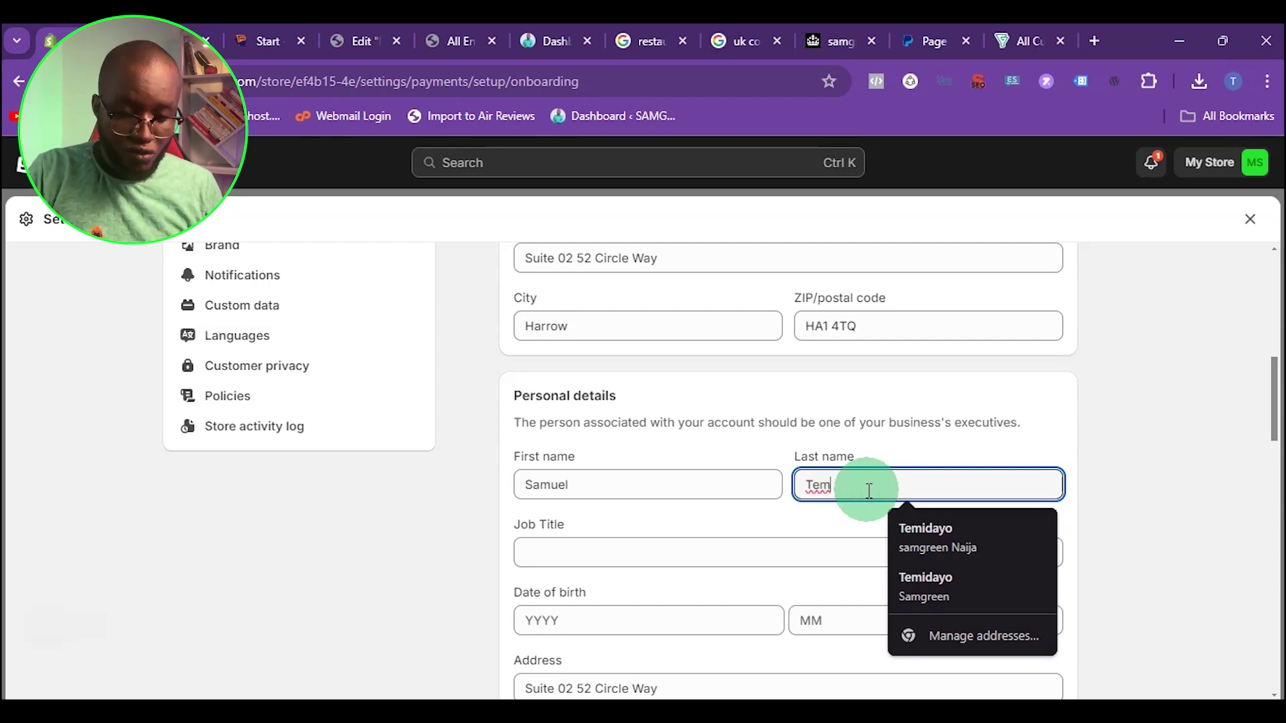
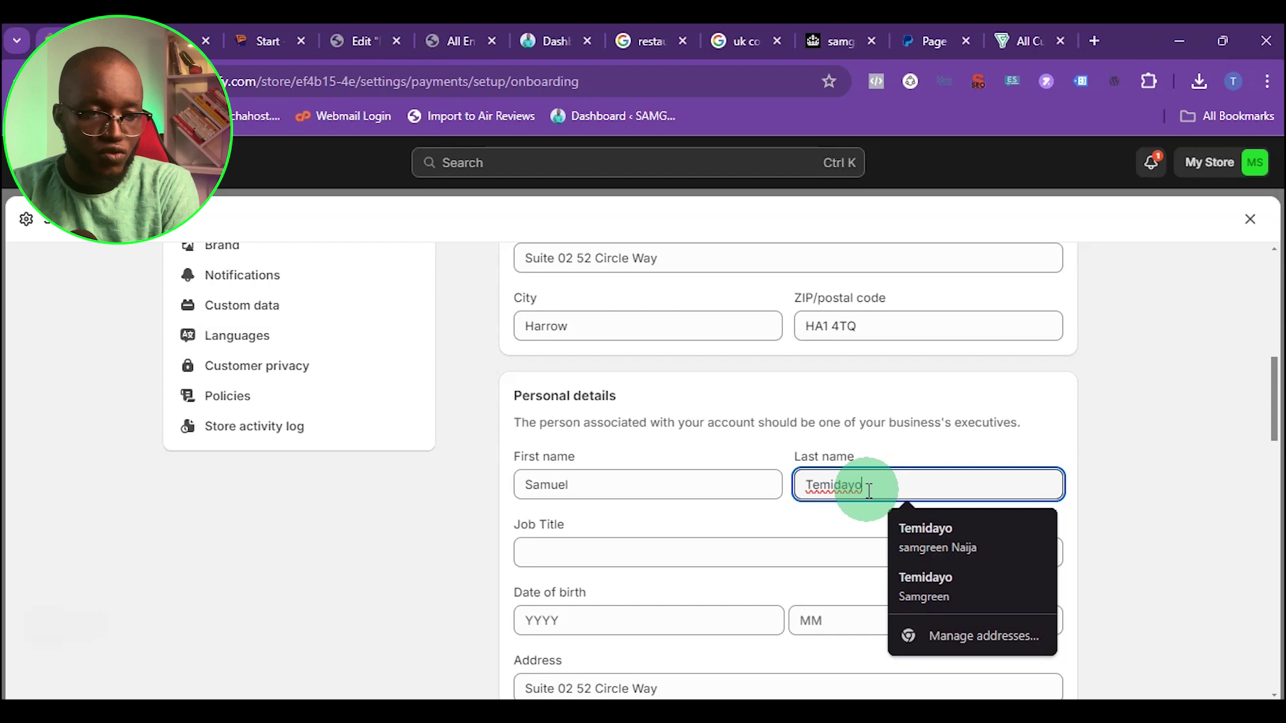
{"action": "left_click", "coordinate": [702, 504]}
- Enter Director as the executive's job title
{"action": "scroll", "coordinate": [663, 536], "scroll_direction": "down", "scroll_amount": 2}
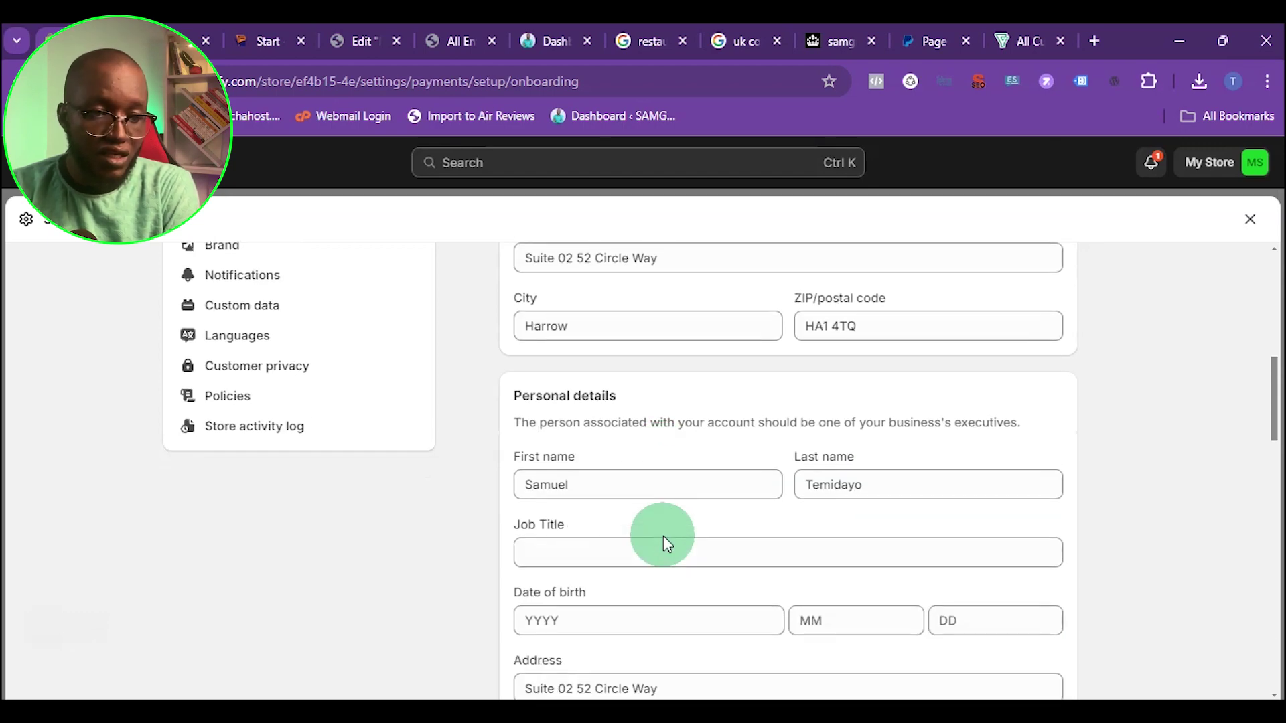
{"action": "left_click", "coordinate": [564, 456]}
{"action": "type", "text": "Director"}
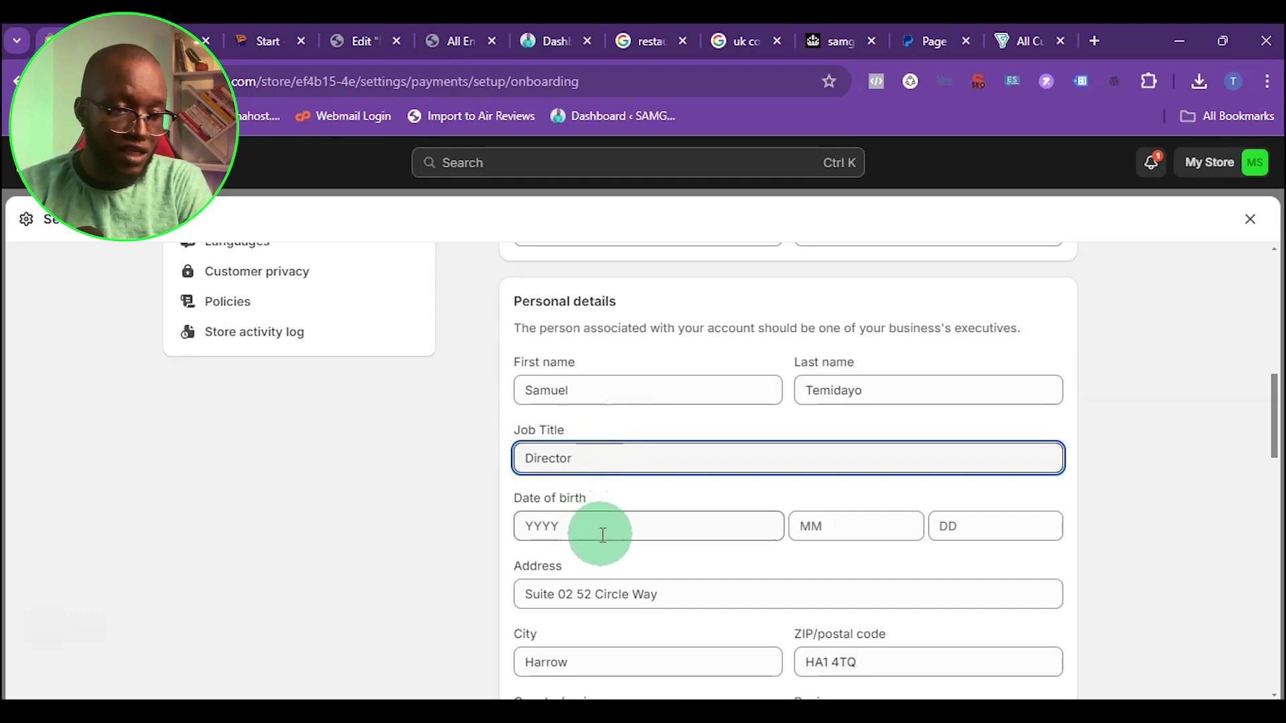
{"action": "scroll", "coordinate": [608, 526], "scroll_direction": "down", "scroll_amount": 2}
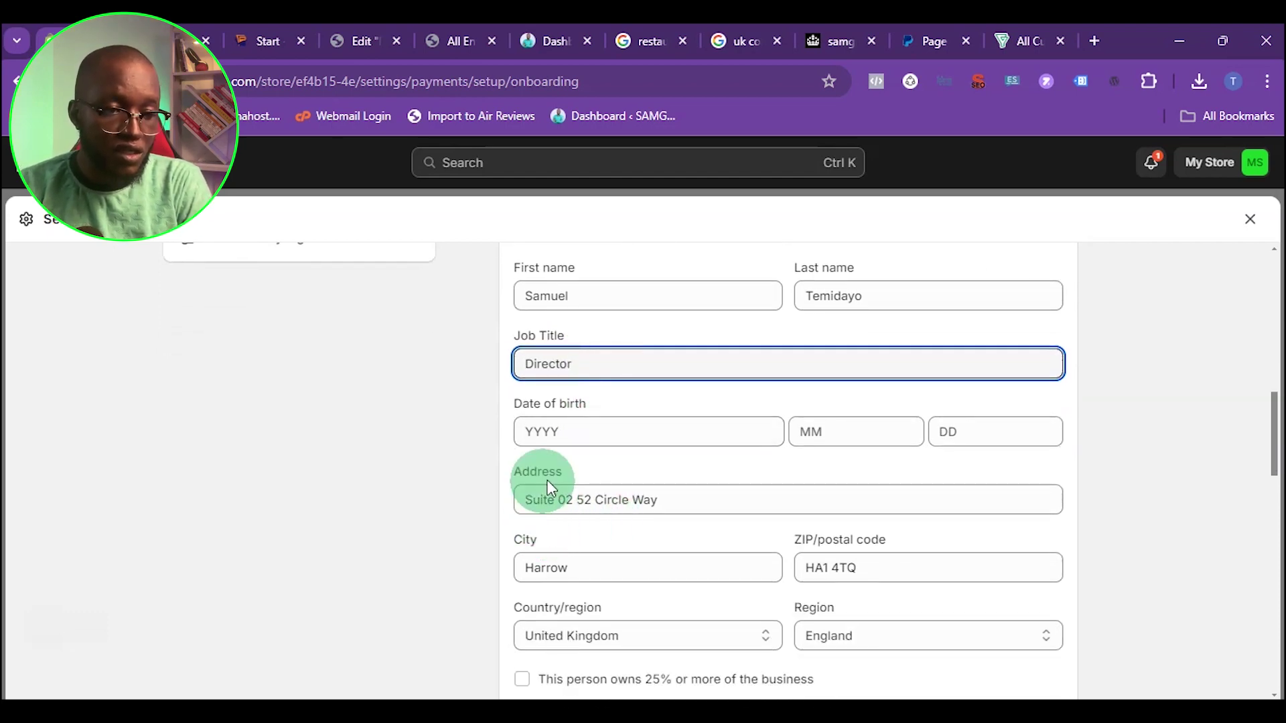
{"action": "scroll", "coordinate": [577, 517], "scroll_direction": "up", "scroll_amount": 2}
{"action": "scroll", "coordinate": [577, 516], "scroll_direction": "down", "scroll_amount": 2}
{"action": "scroll", "coordinate": [578, 516], "scroll_direction": "down", "scroll_amount": 4}
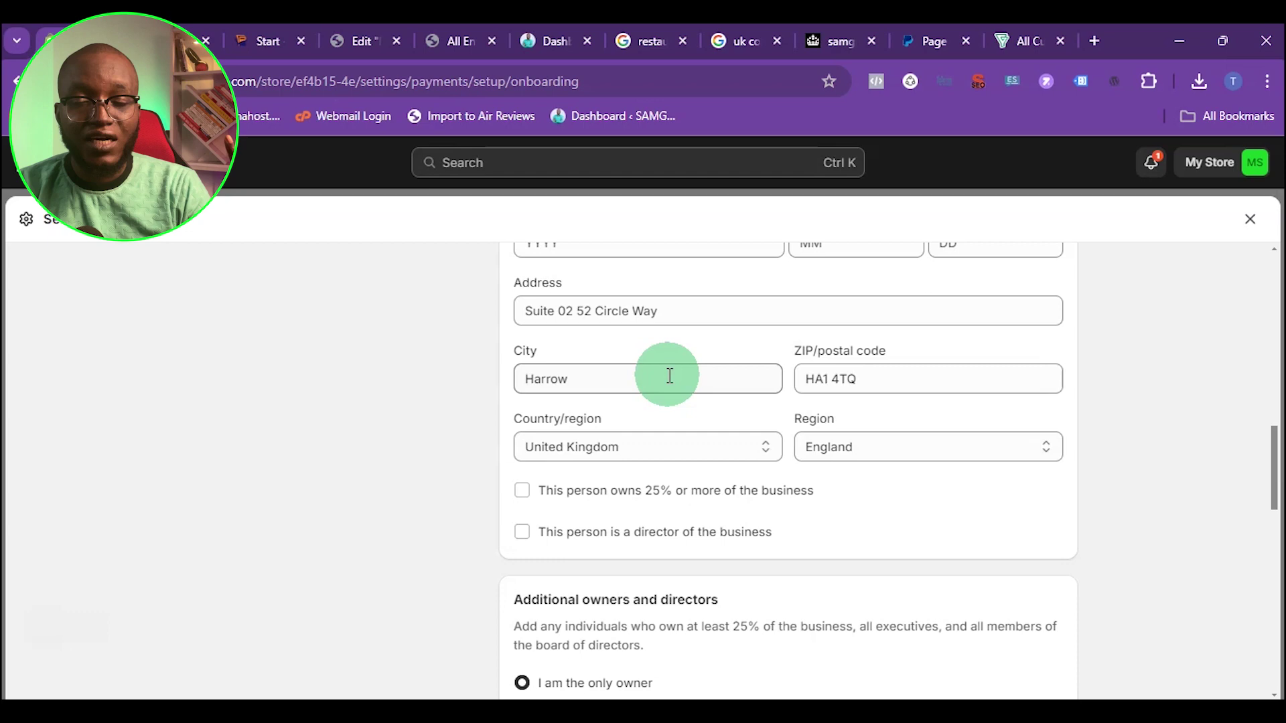
- Set Country/region to Nigeria and State to Lagos, then select the address value
{"action": "left_click", "coordinate": [589, 450]}
{"action": "scroll", "coordinate": [673, 340], "scroll_direction": "up", "scroll_amount": 20}
{"action": "scroll", "coordinate": [673, 341], "scroll_direction": "down", "scroll_amount": 3}
{"action": "scroll", "coordinate": [673, 331], "scroll_direction": "down", "scroll_amount": 5}
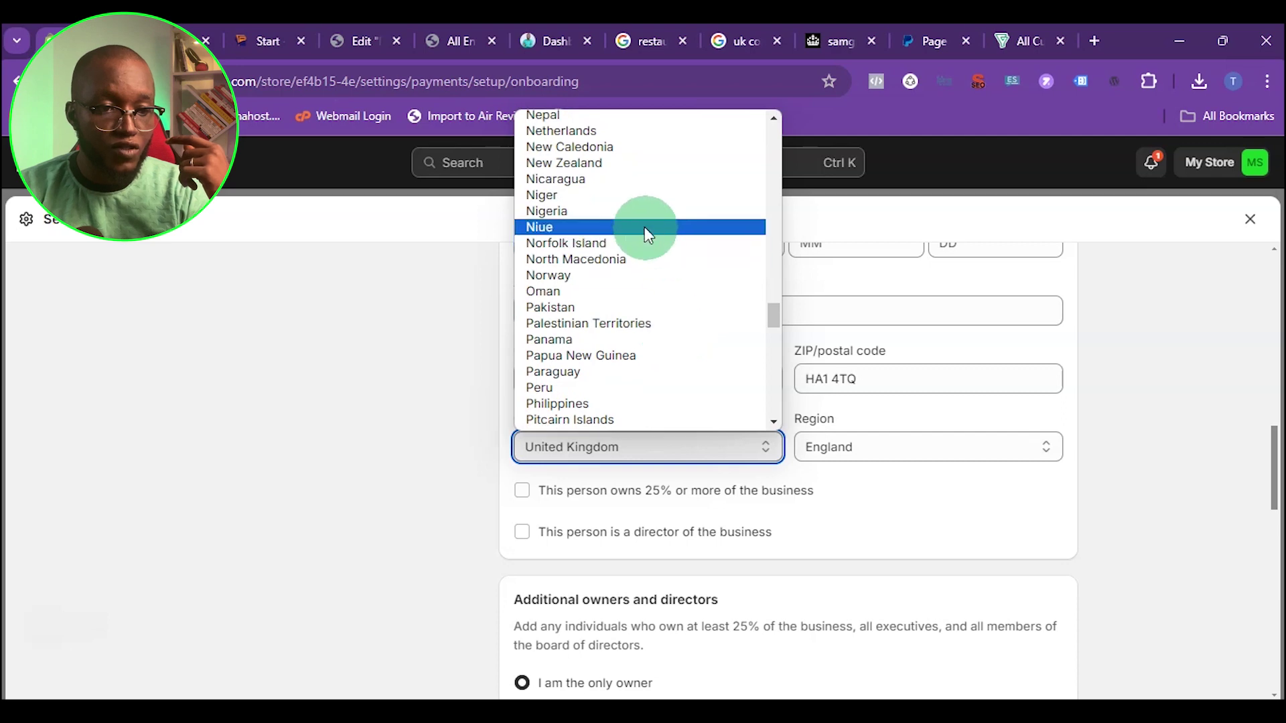
{"action": "left_click", "coordinate": [592, 209]}
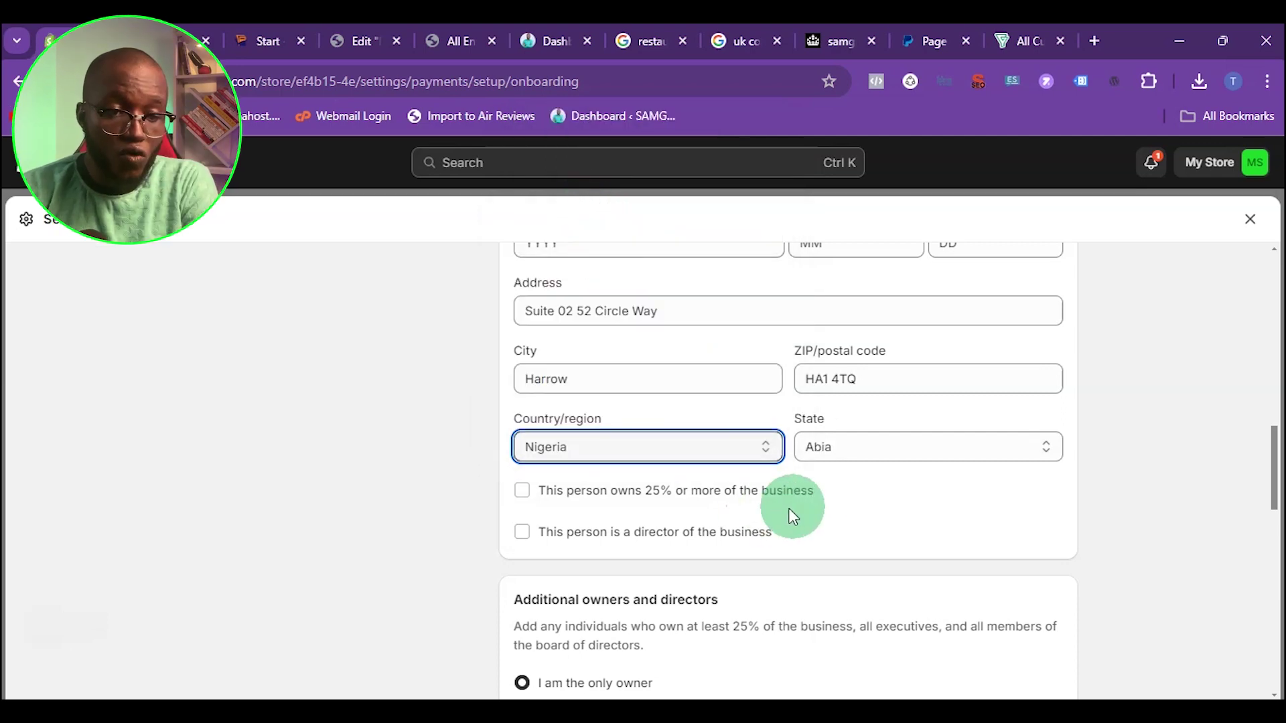
{"action": "left_click", "coordinate": [847, 449]}
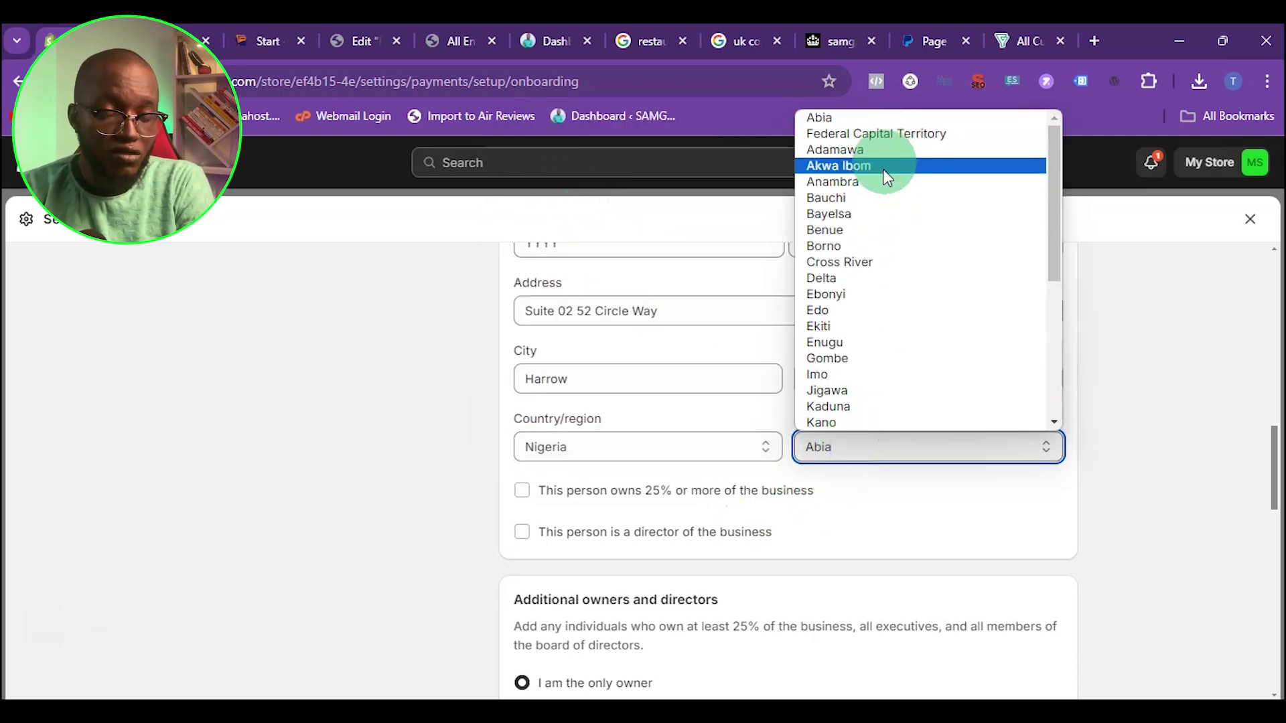
{"action": "scroll", "coordinate": [879, 323], "scroll_direction": "down", "scroll_amount": 5}
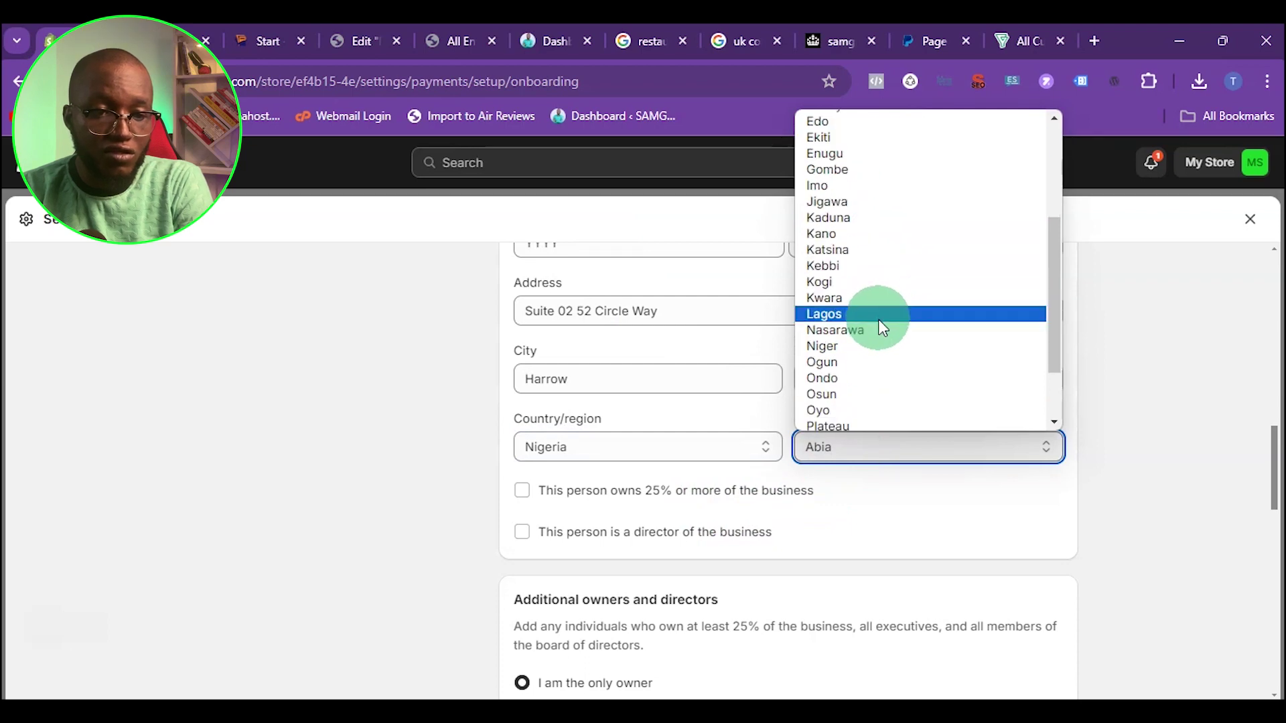
{"action": "left_click", "coordinate": [870, 313]}
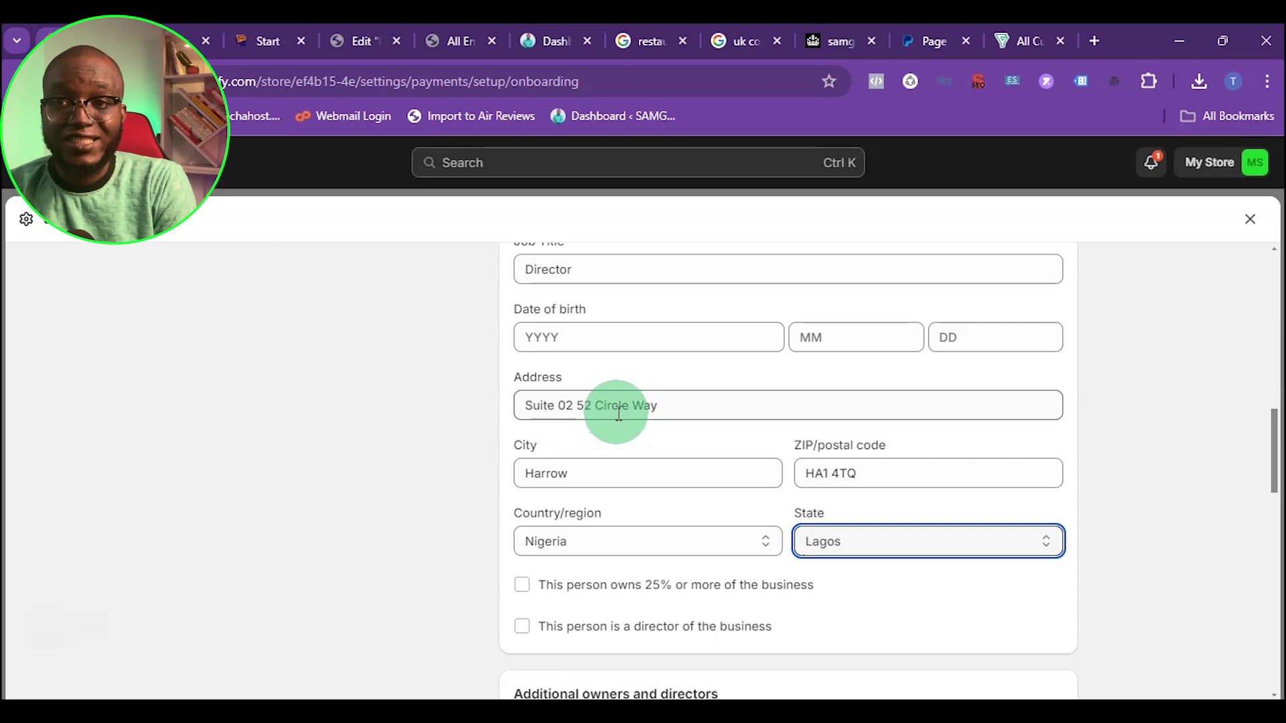
{"action": "triple_click", "coordinate": [618, 413]}
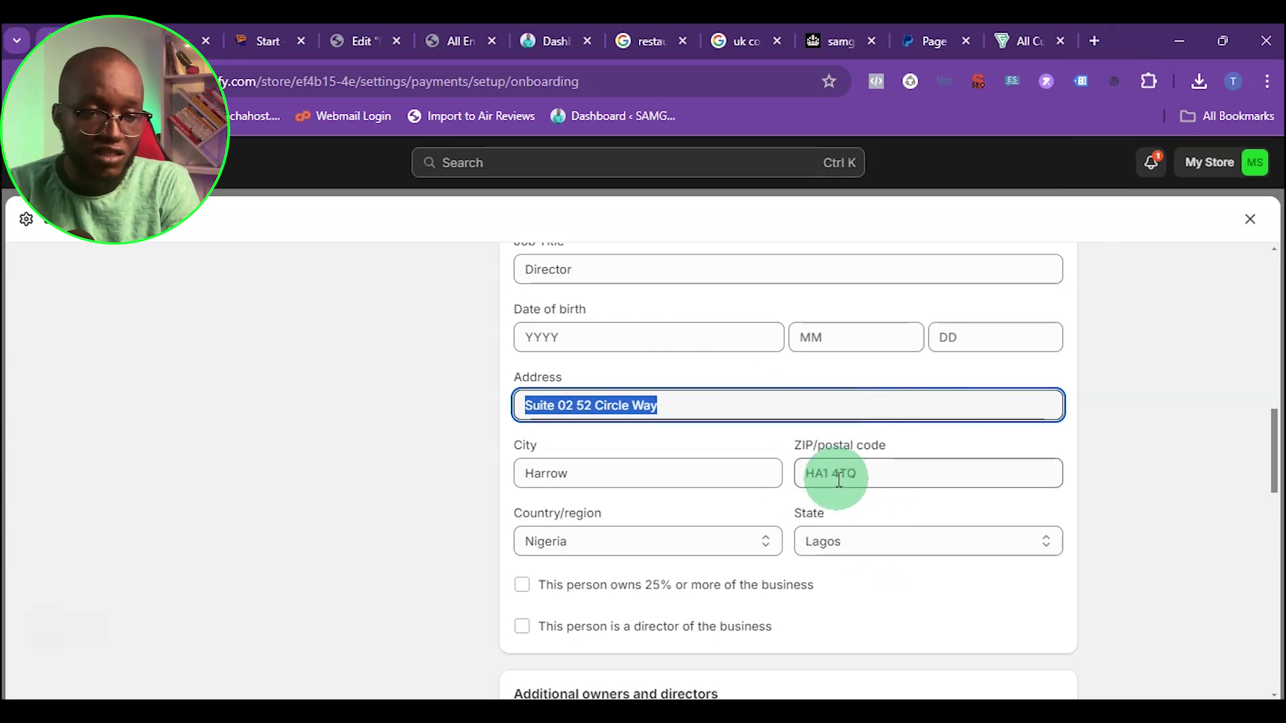
- Scroll through the form from the legal business name down to the ownership questions
{"action": "scroll", "coordinate": [838, 480], "scroll_direction": "down", "scroll_amount": 1}
{"action": "scroll", "coordinate": [806, 523], "scroll_direction": "up", "scroll_amount": 12}
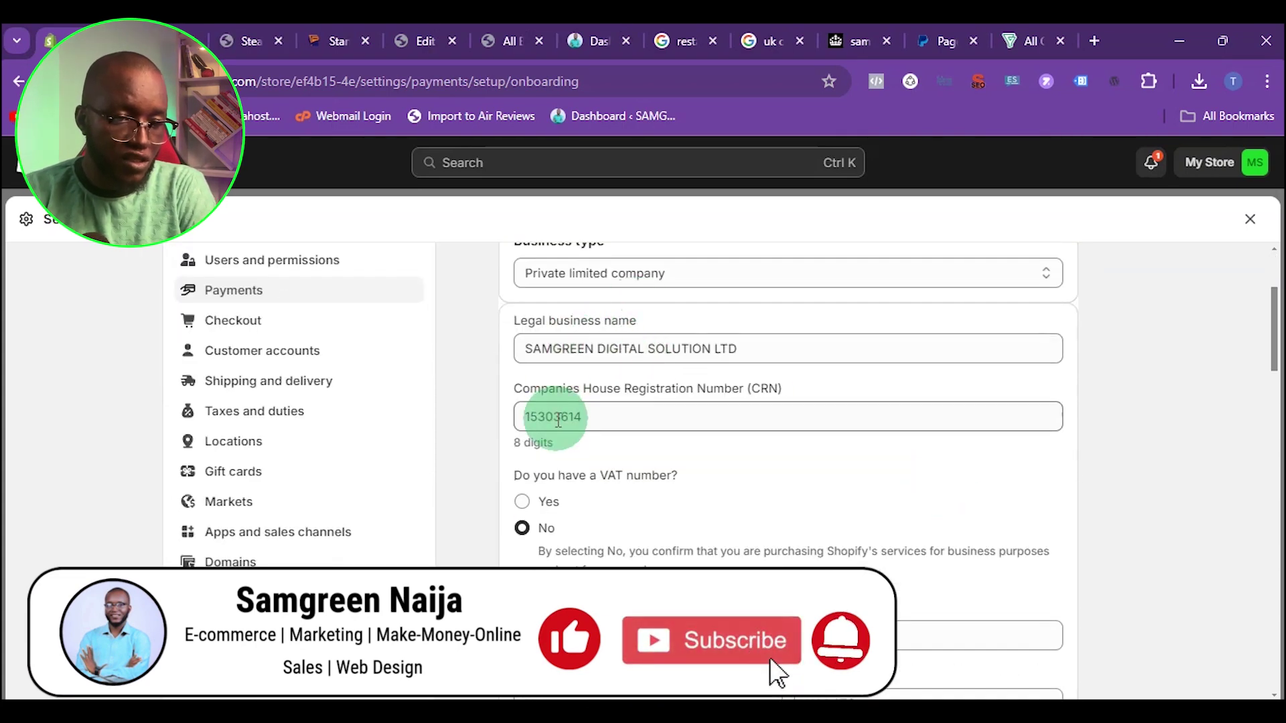
{"action": "scroll", "coordinate": [703, 459], "scroll_direction": "down", "scroll_amount": 3}
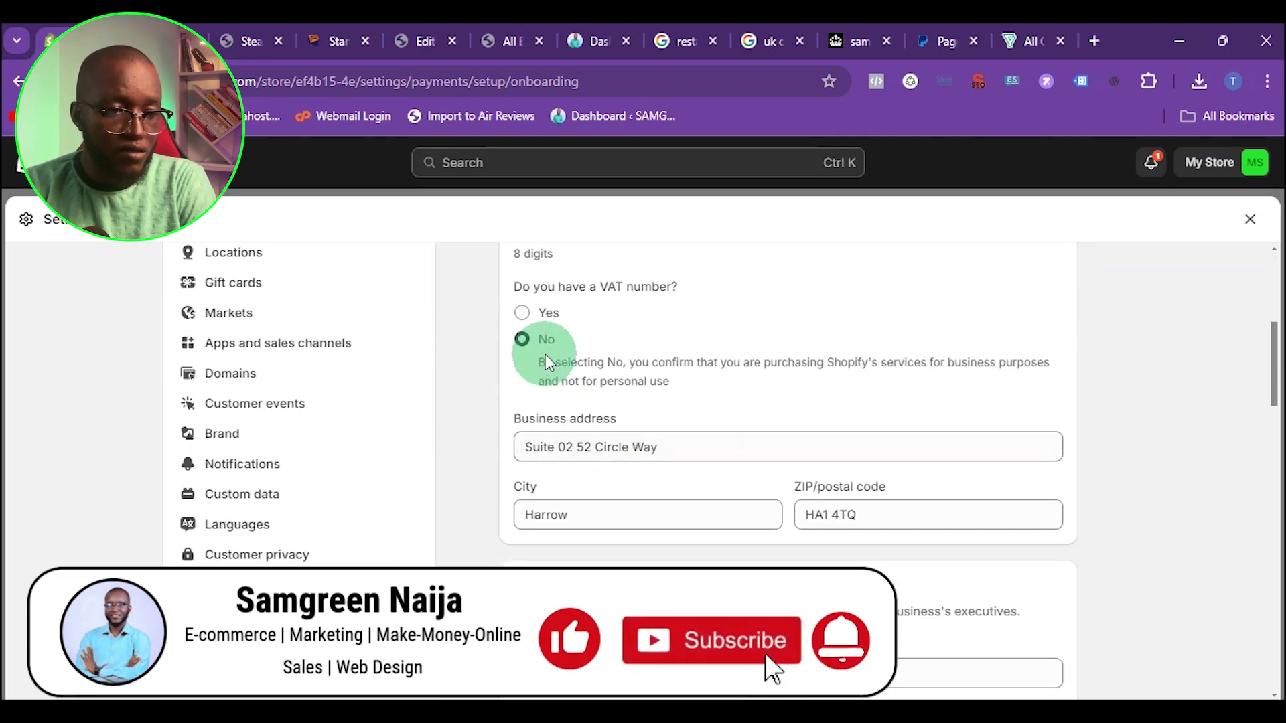
{"action": "scroll", "coordinate": [669, 362], "scroll_direction": "down", "scroll_amount": 2}
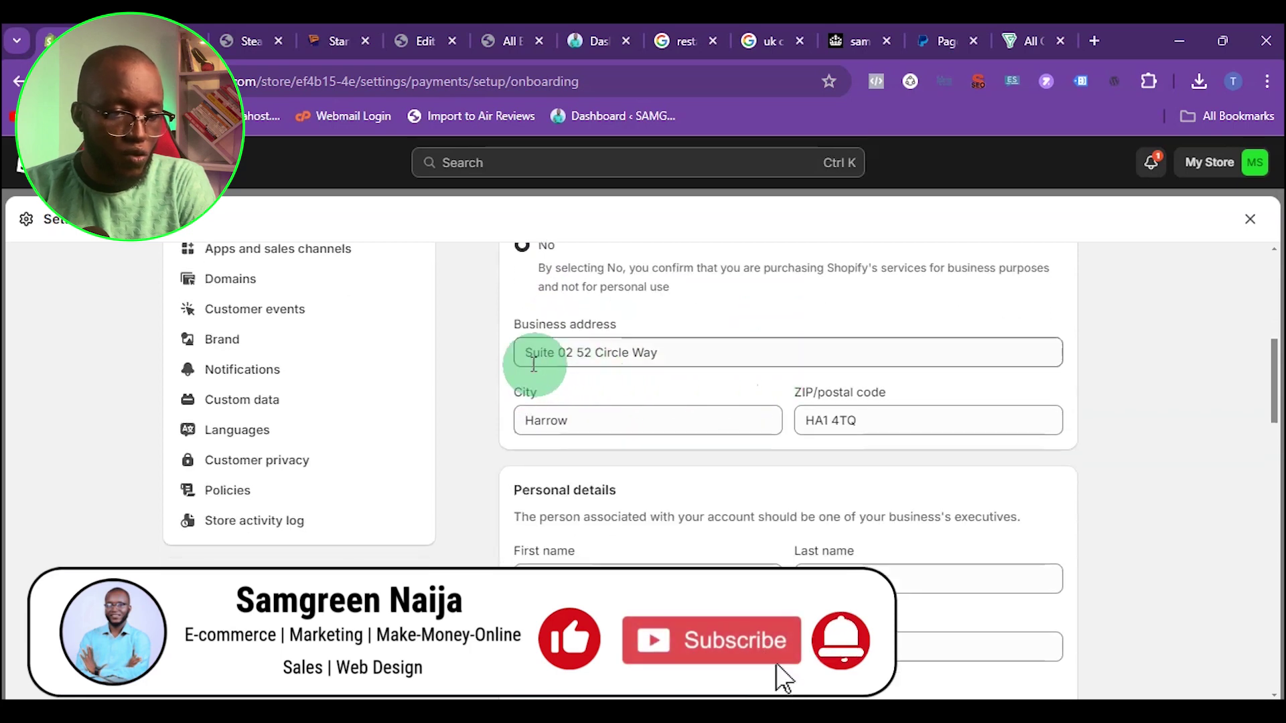
{"action": "scroll", "coordinate": [687, 356], "scroll_direction": "down", "scroll_amount": 3}
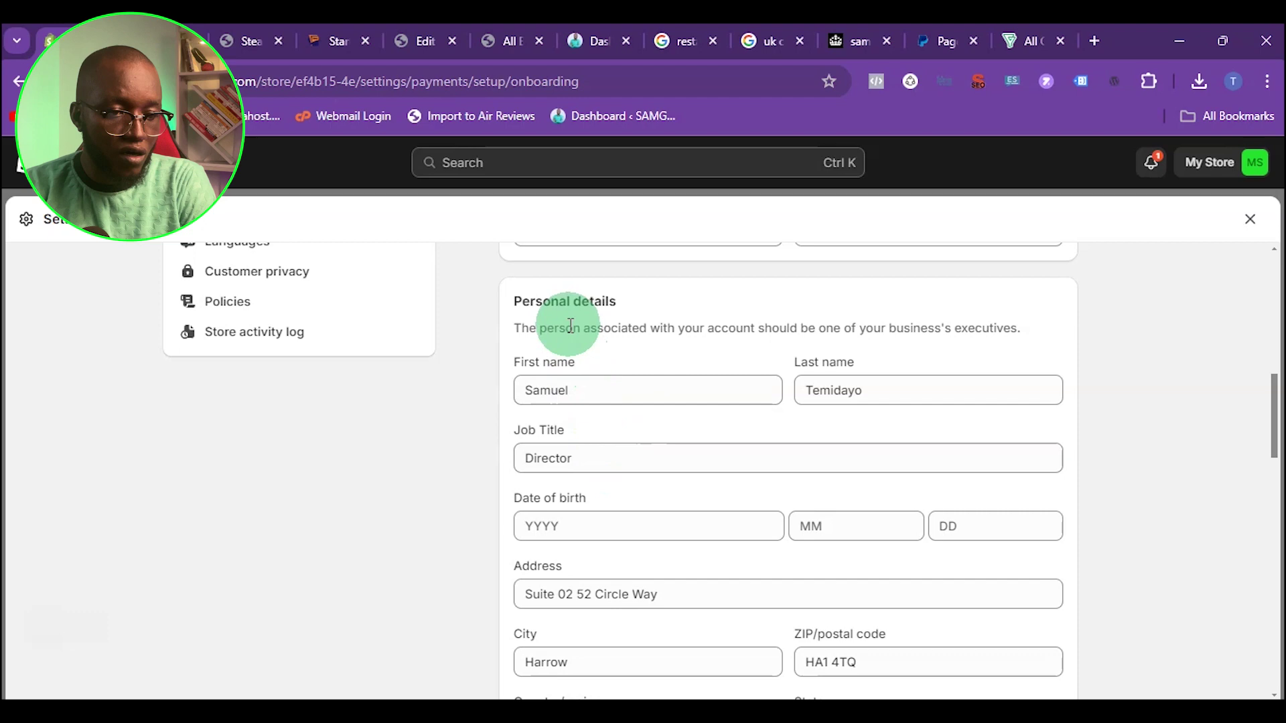
{"action": "scroll", "coordinate": [837, 381], "scroll_direction": "down", "scroll_amount": 2}
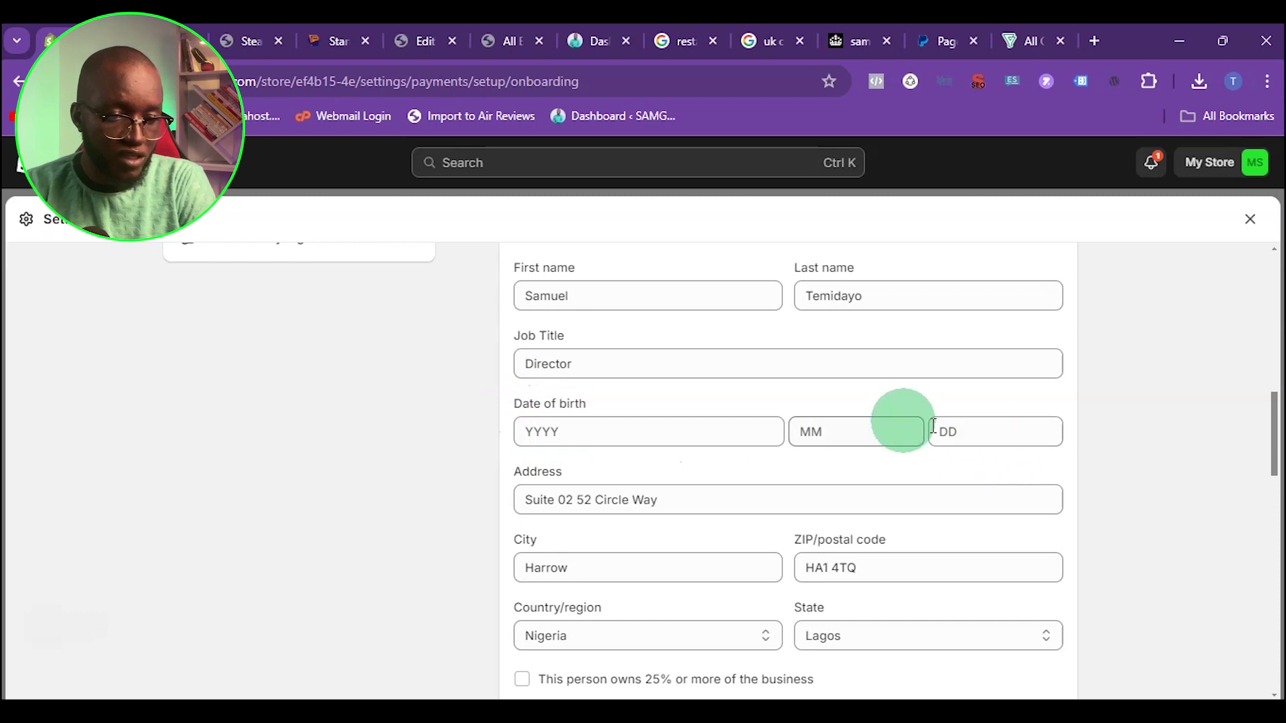
{"action": "scroll", "coordinate": [673, 367], "scroll_direction": "down", "scroll_amount": 4}
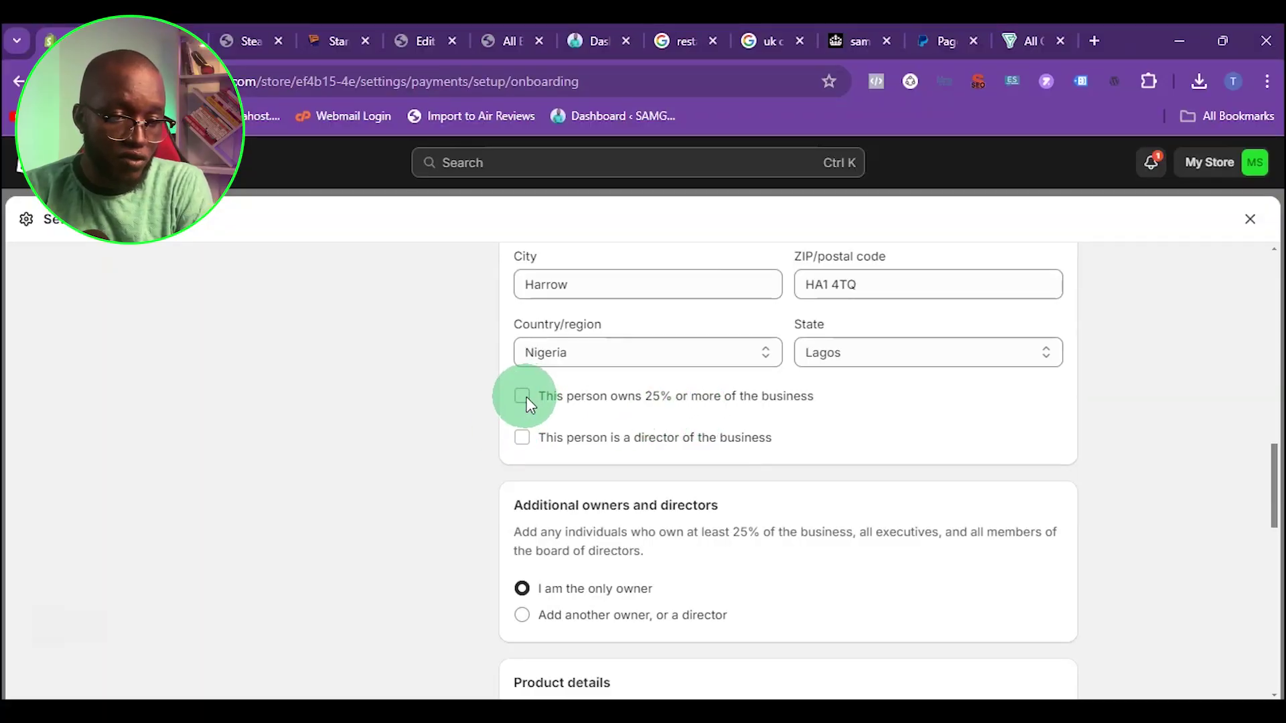
- Tick the director checkbox, try adding another owner, then revert to 'I am the only owner'
{"action": "left_click", "coordinate": [524, 395]}
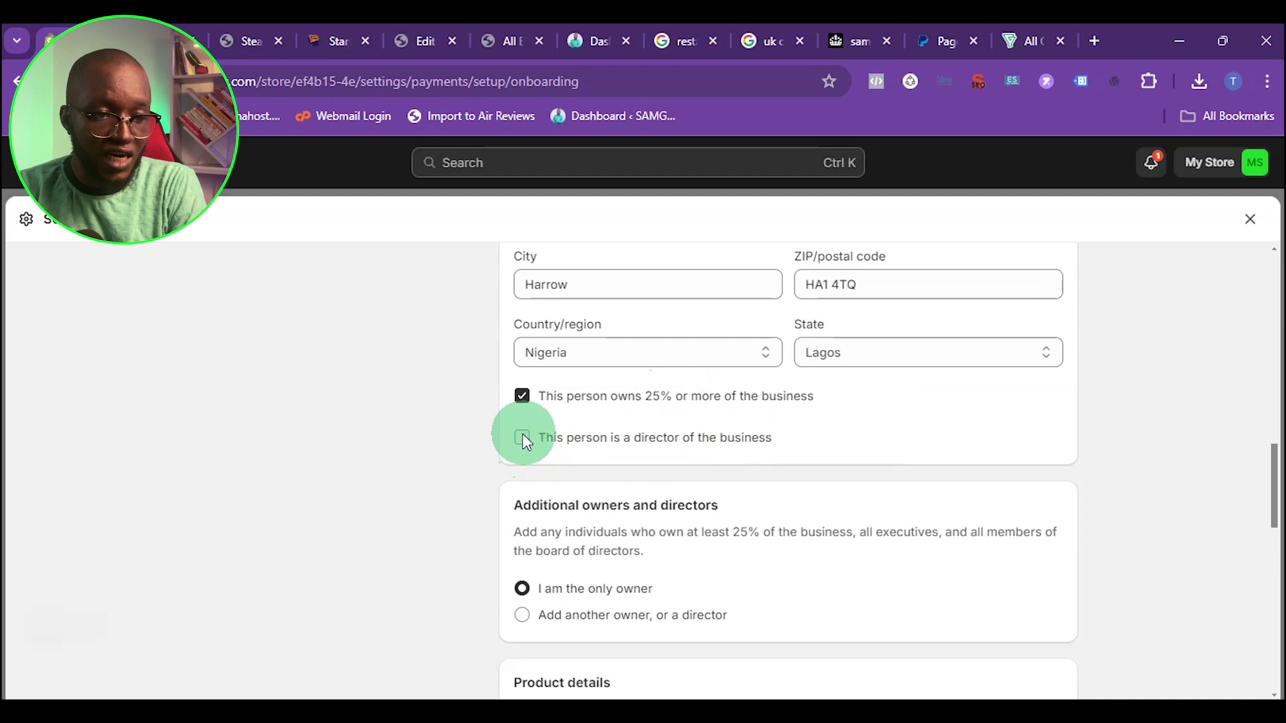
{"action": "scroll", "coordinate": [769, 449], "scroll_direction": "down", "scroll_amount": 3}
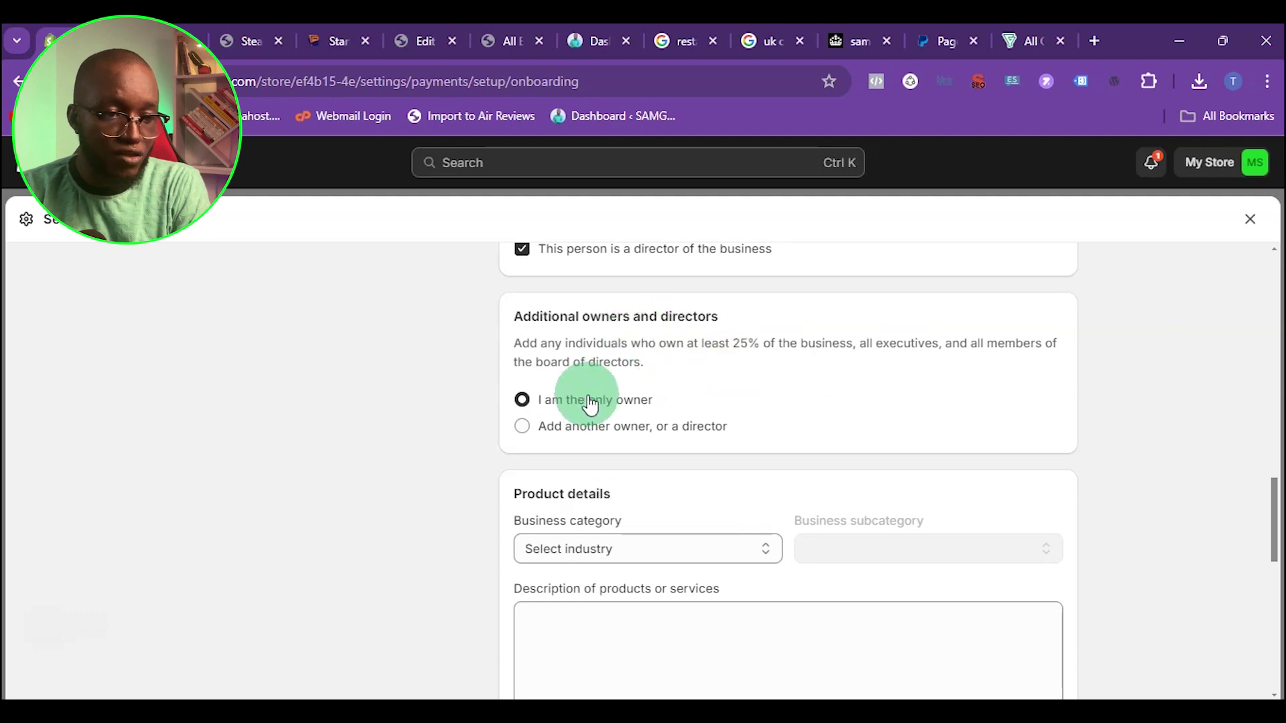
{"action": "left_click", "coordinate": [526, 427]}
{"action": "scroll", "coordinate": [647, 502], "scroll_direction": "down", "scroll_amount": 3}
{"action": "scroll", "coordinate": [650, 496], "scroll_direction": "up", "scroll_amount": 1}
{"action": "scroll", "coordinate": [649, 493], "scroll_direction": "up", "scroll_amount": 1}
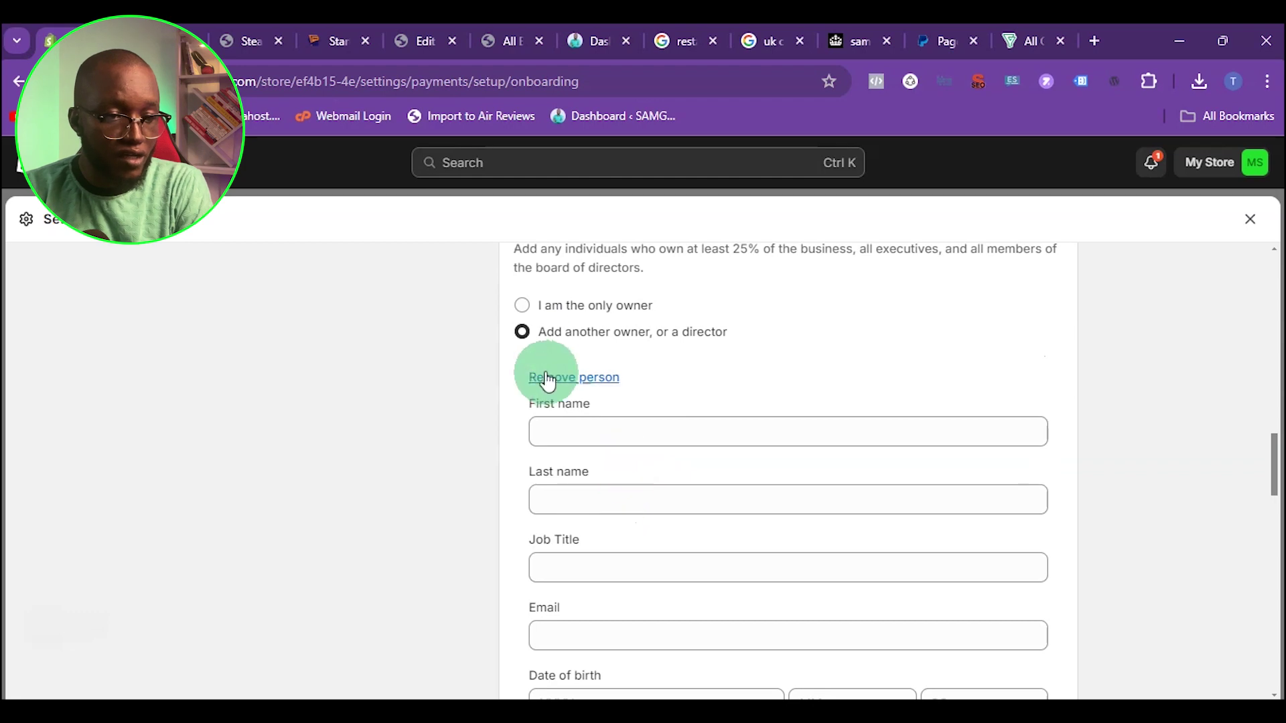
{"action": "left_click", "coordinate": [533, 316]}
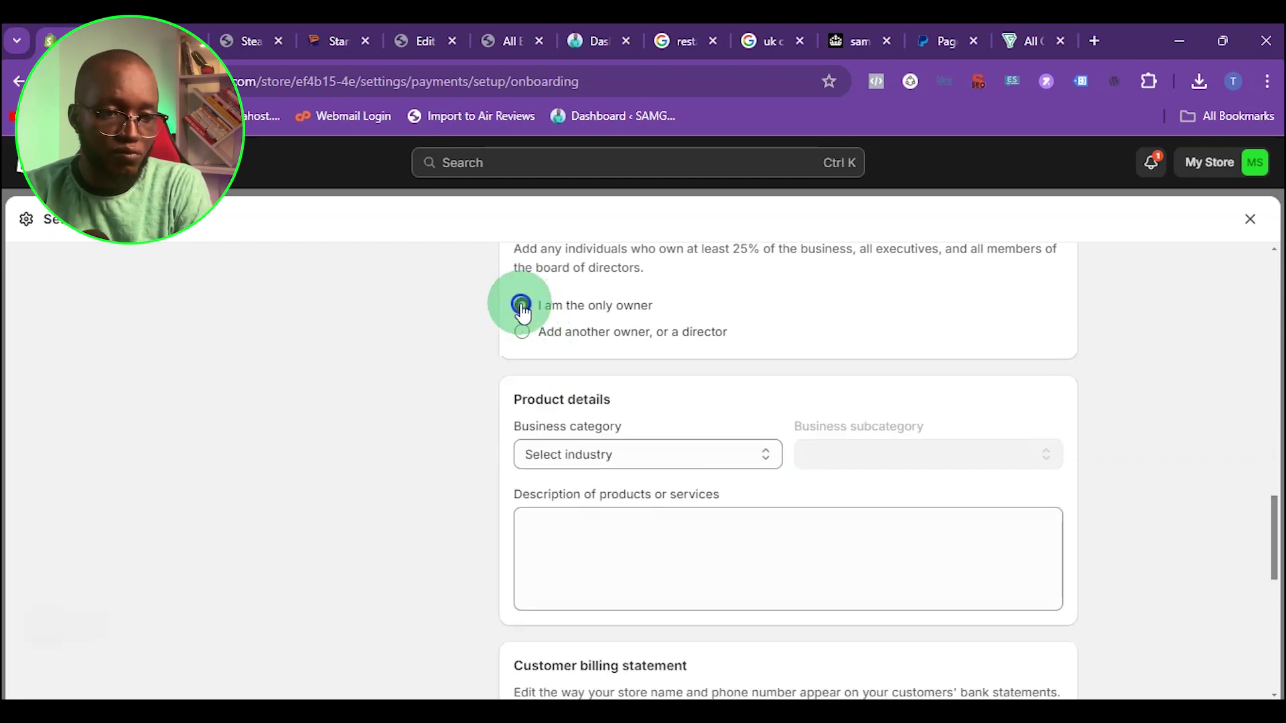
{"action": "scroll", "coordinate": [744, 315], "scroll_direction": "down", "scroll_amount": 2}
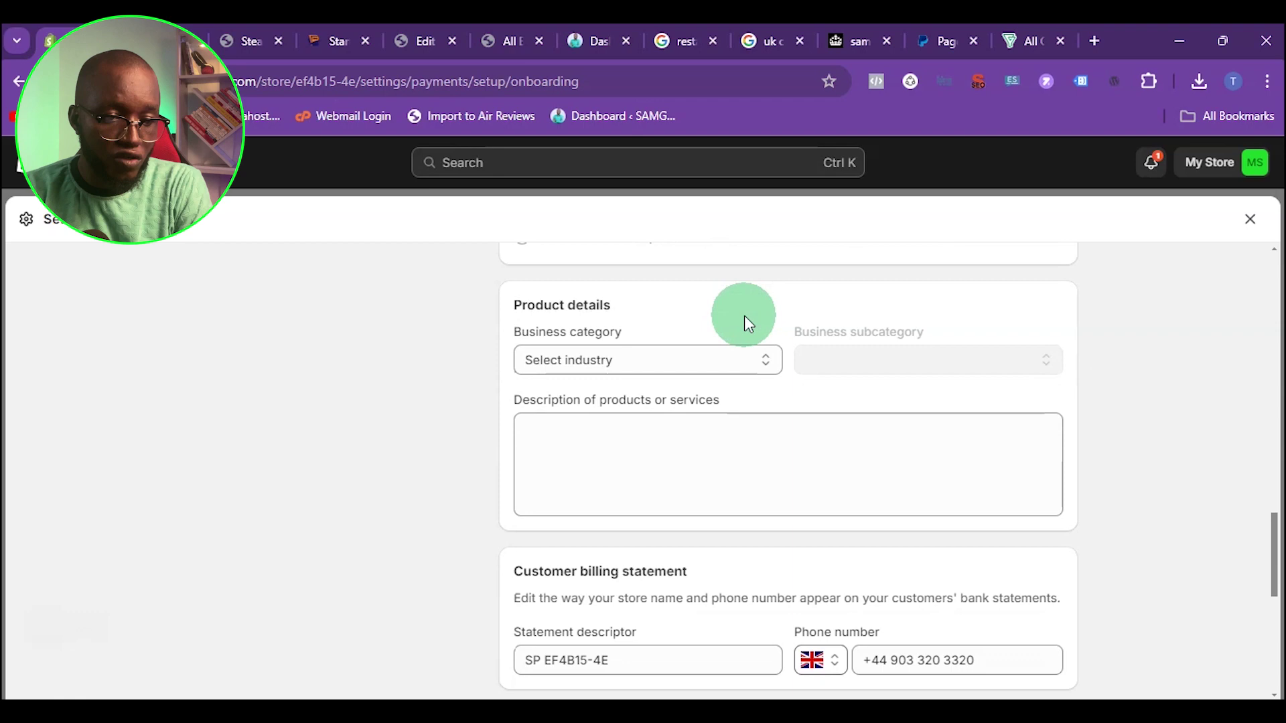
- Set the business category to Retail and the subcategory to Pets
{"action": "left_click", "coordinate": [675, 352]}
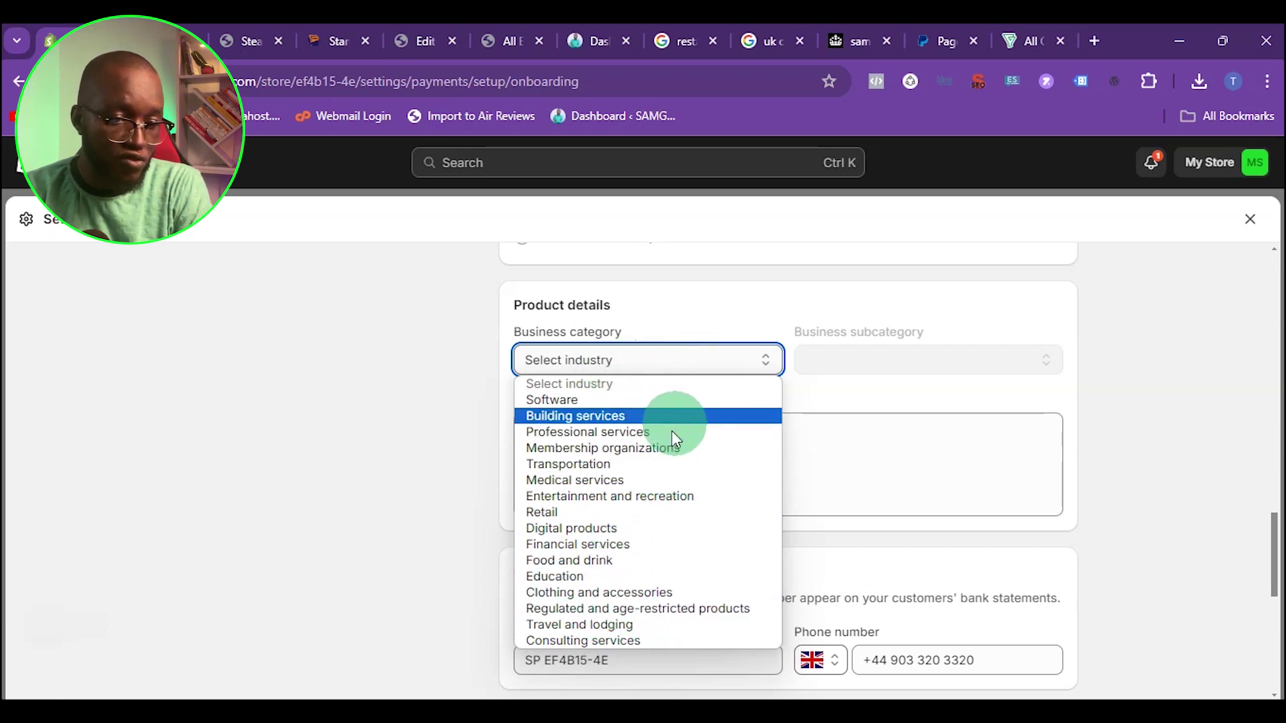
{"action": "left_click", "coordinate": [558, 512]}
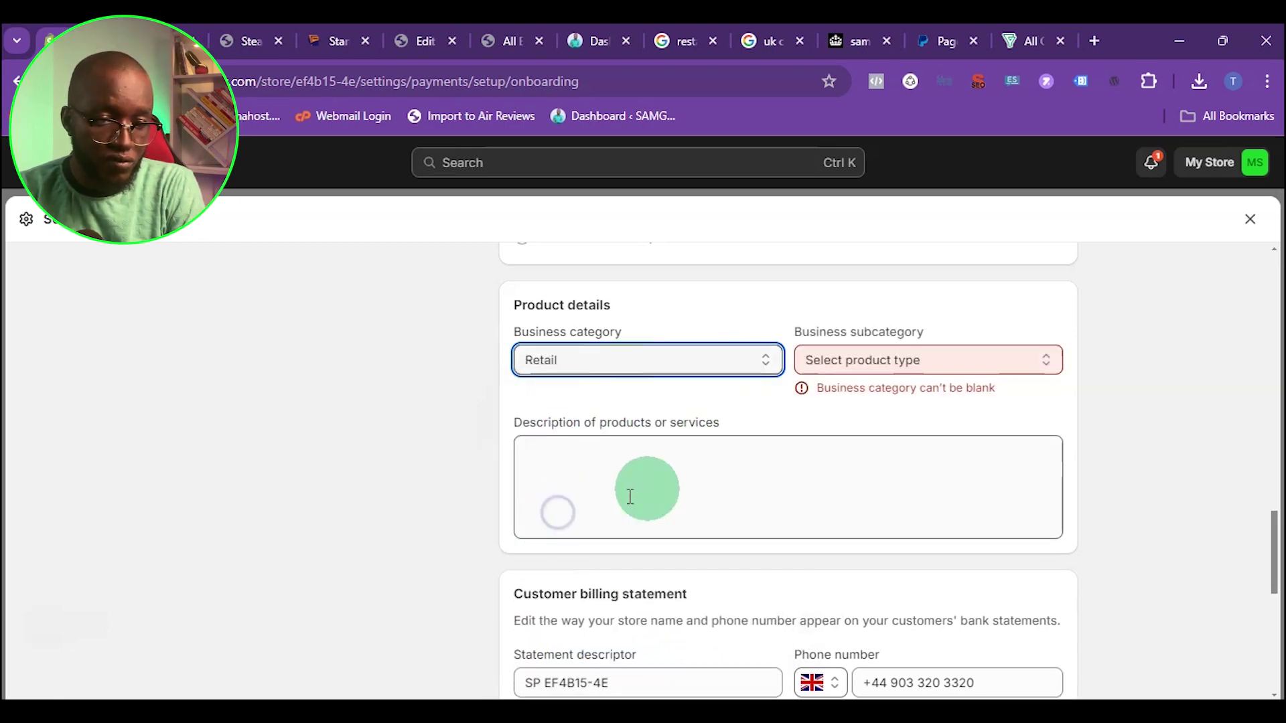
{"action": "left_click", "coordinate": [922, 360]}
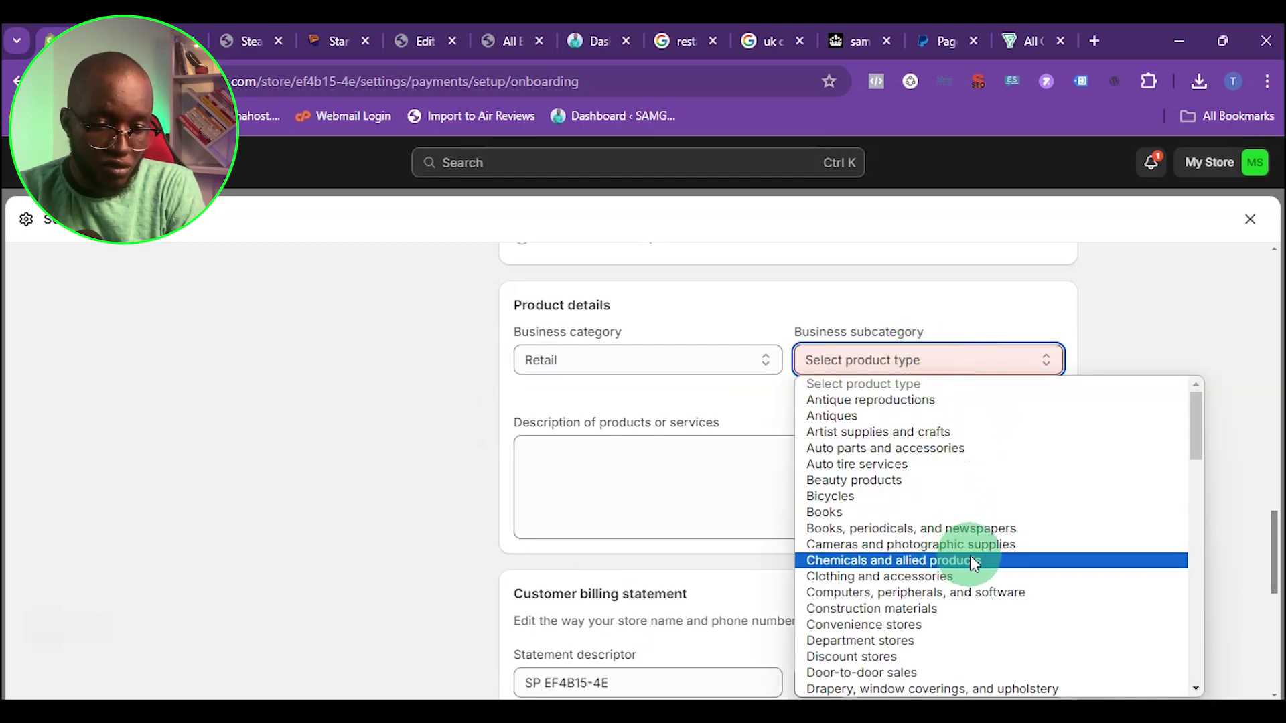
{"action": "type", "text": "pets"}
{"action": "key", "text": "Return"}
- Paste 'I sell Pet accessories on my store' into the Description box
{"action": "left_click", "coordinate": [596, 446]}
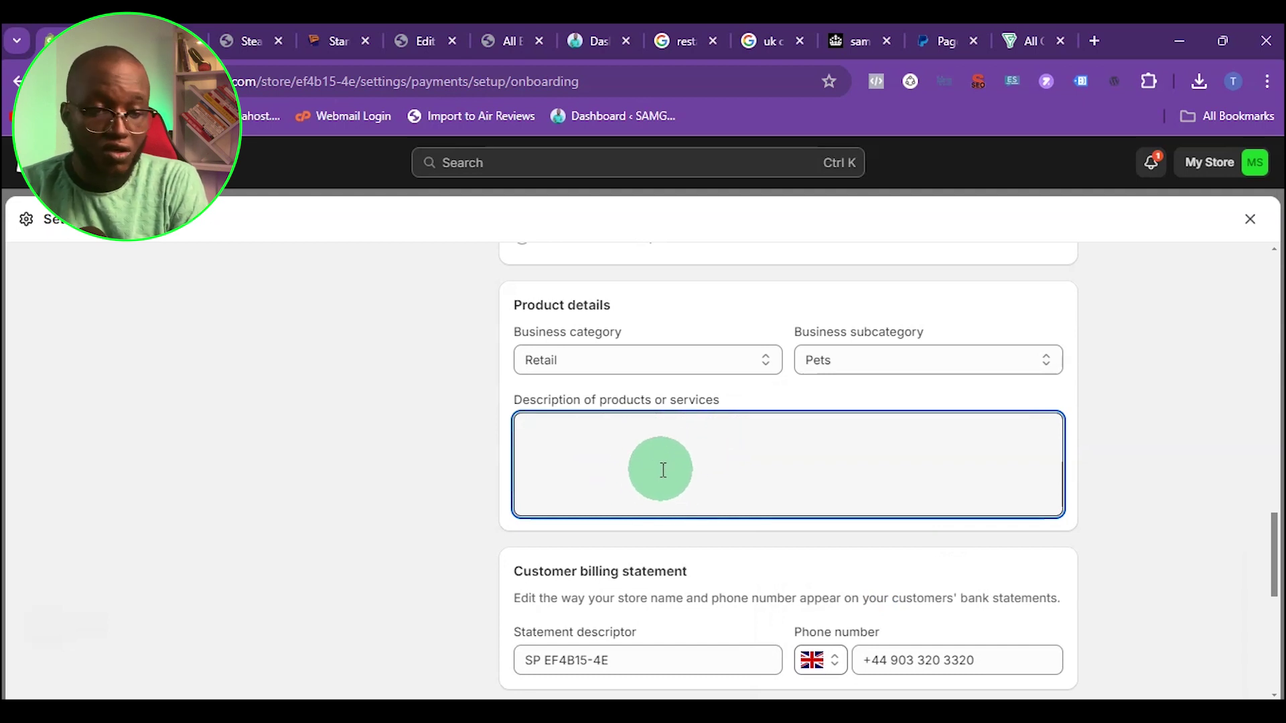
{"action": "type", "text": "I sell Pet accessories on my store"}
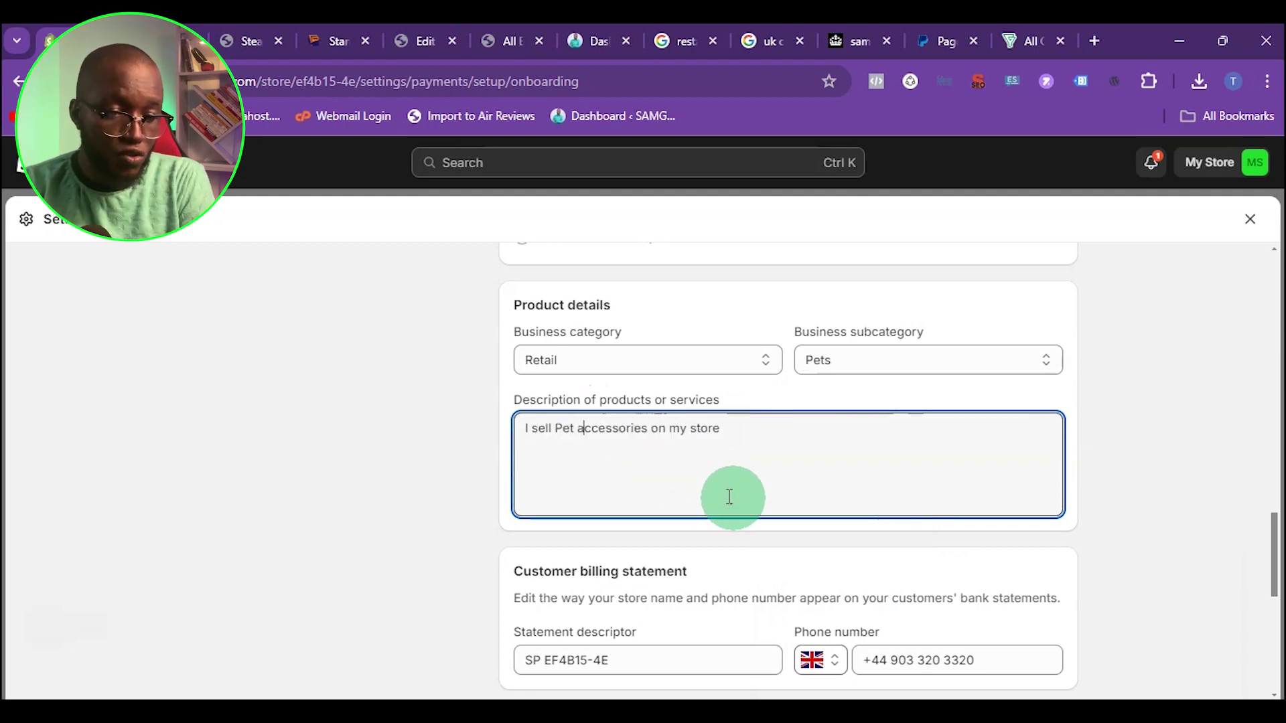
{"action": "left_click", "coordinate": [582, 462]}
{"action": "scroll", "coordinate": [555, 496], "scroll_direction": "down", "scroll_amount": 1}
{"action": "scroll", "coordinate": [577, 536], "scroll_direction": "down", "scroll_amount": 1}
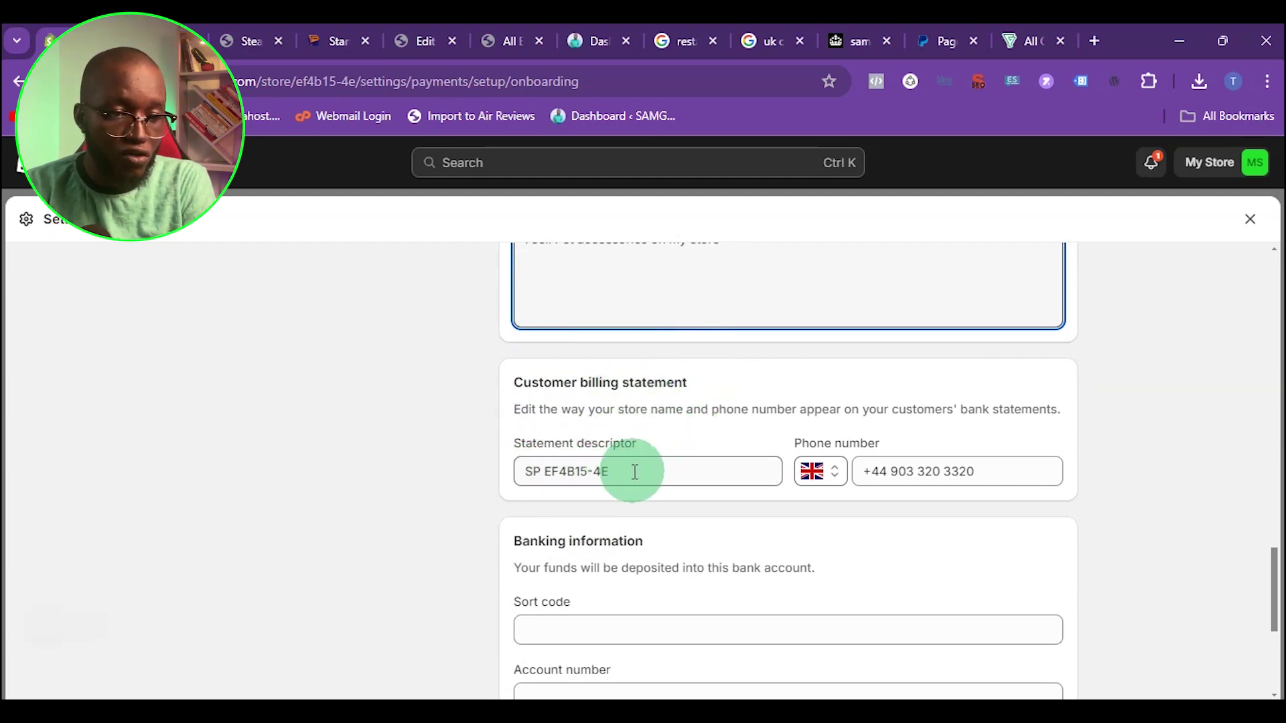
- Replace the generated code after 'SP' in the statement descriptor with the store name
{"action": "left_click_drag", "start_coordinate": [634, 474], "coordinate": [492, 468]}
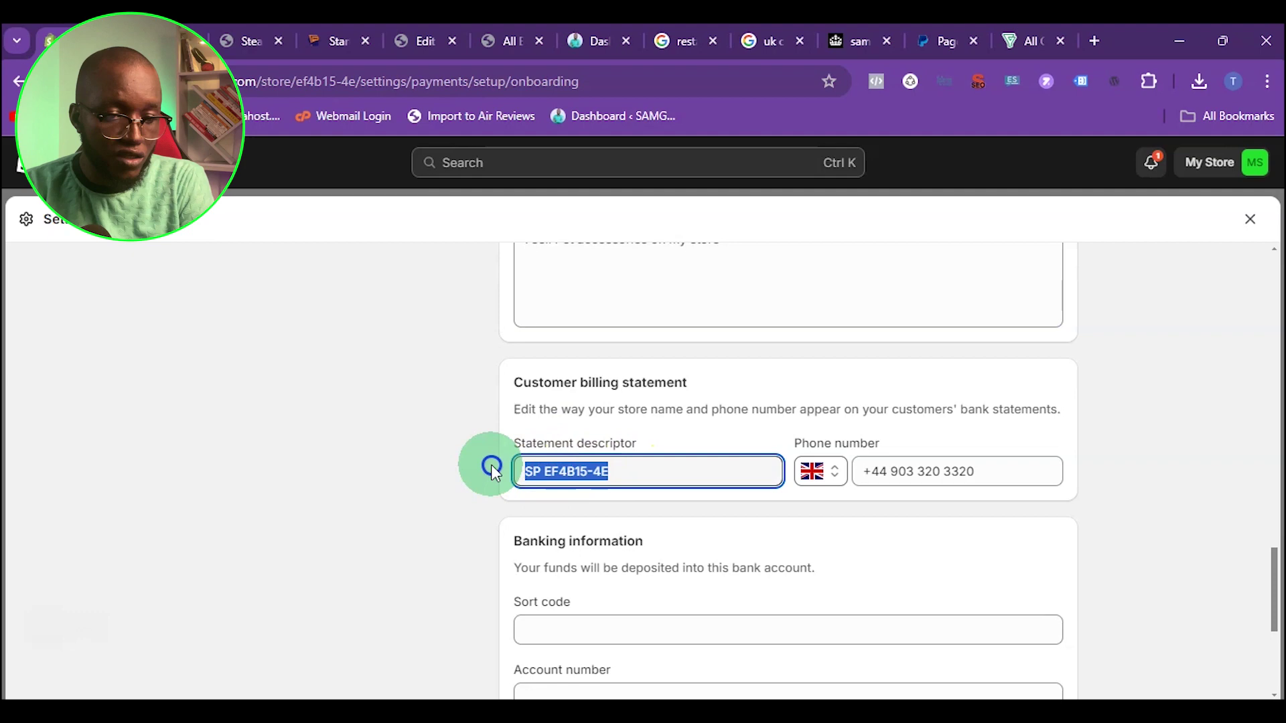
{"action": "left_click", "coordinate": [621, 473]}
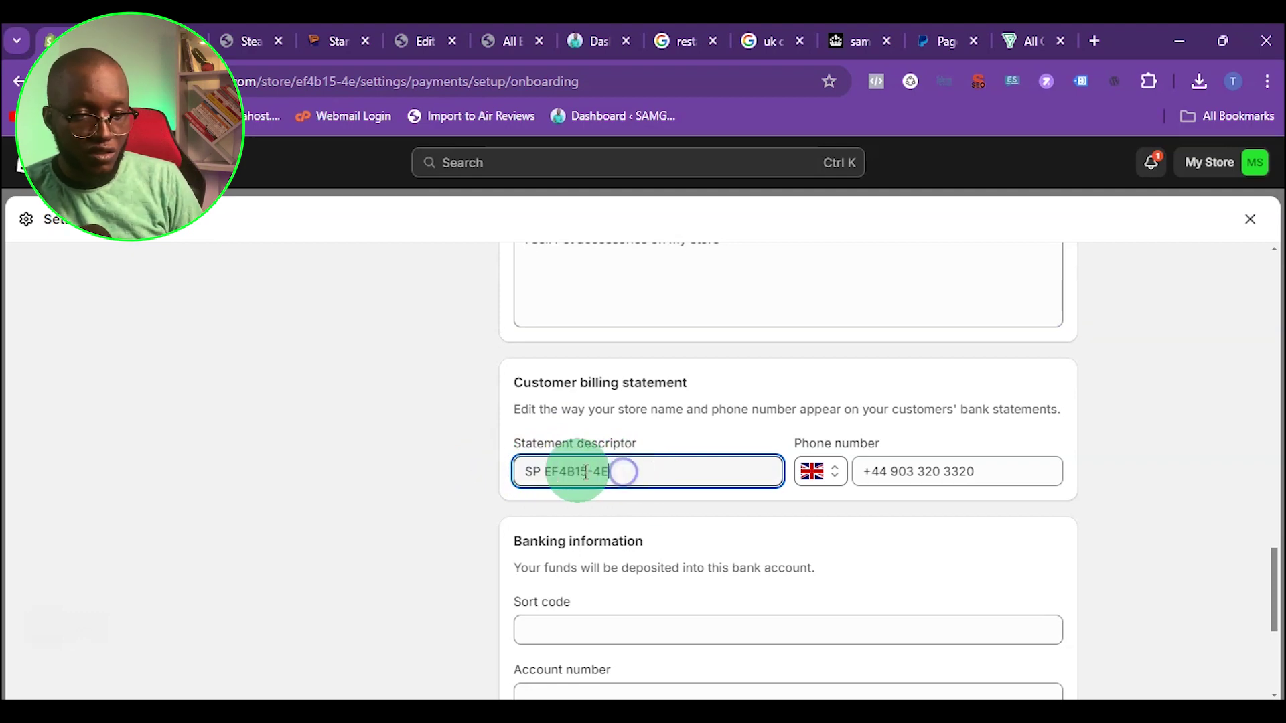
{"action": "left_click_drag", "start_coordinate": [534, 469], "coordinate": [507, 472]}
{"action": "left_click", "coordinate": [542, 470]}
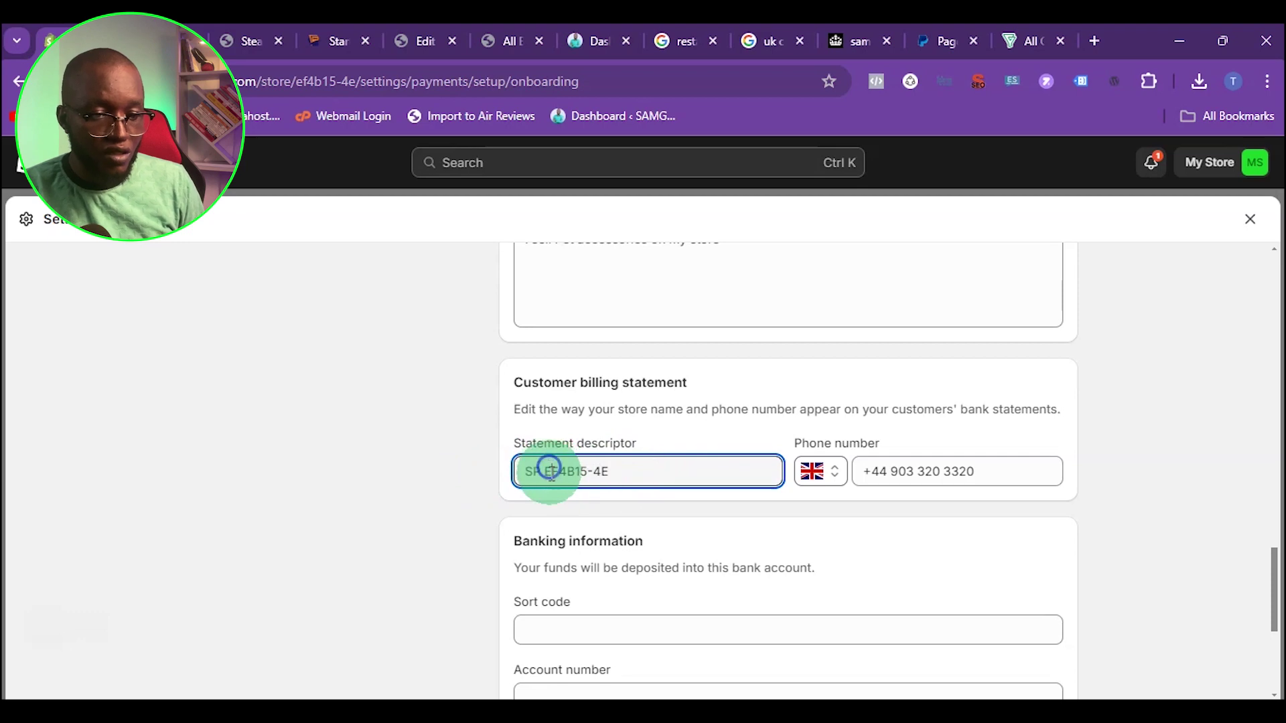
{"action": "left_click_drag", "start_coordinate": [546, 469], "coordinate": [673, 471]}
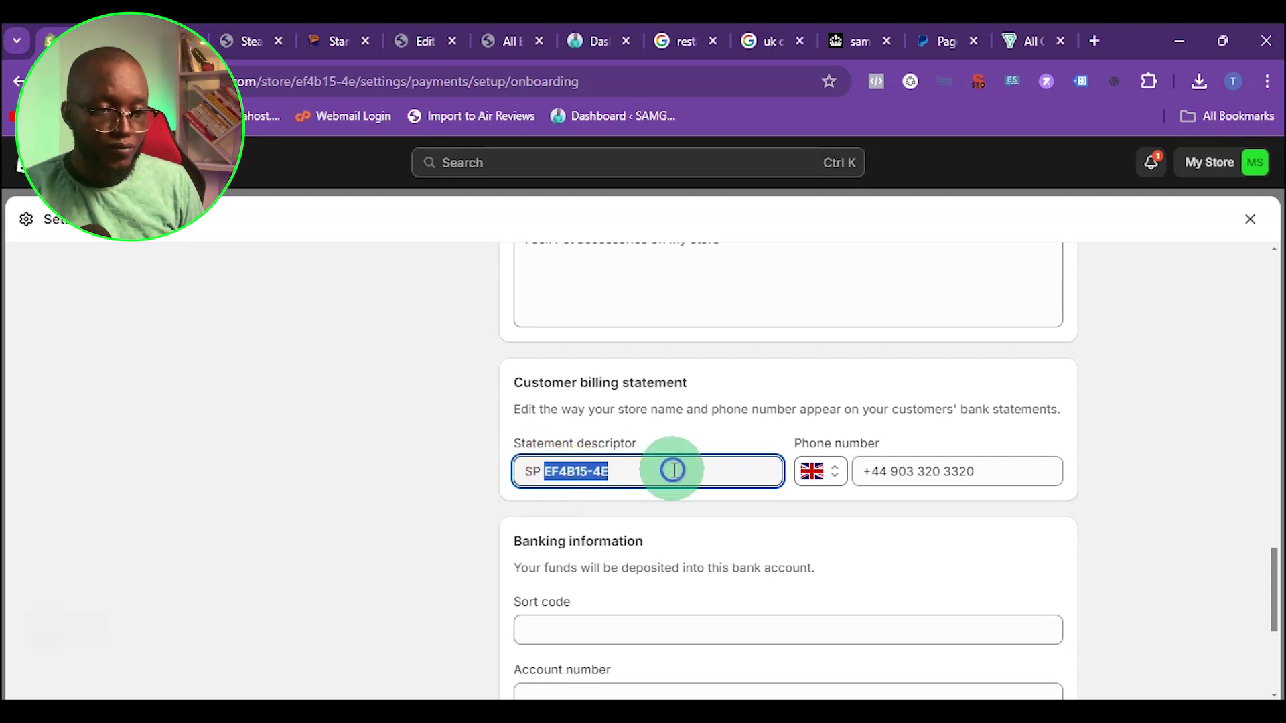
{"action": "type", "text": "SA"}
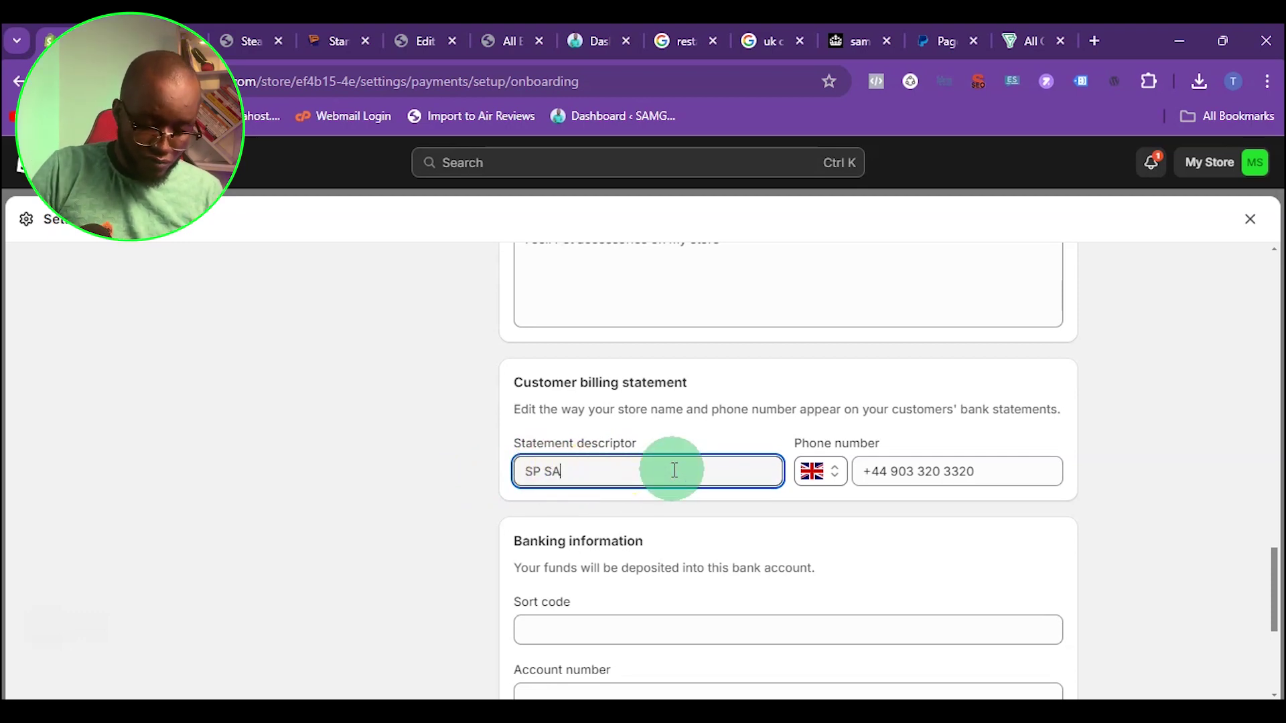
{"action": "type", "text": "MGREEN"}
{"action": "left_click", "coordinate": [966, 471]}
- Set the phone number's country code to Nigeria (+234)
{"action": "left_click", "coordinate": [826, 473]}
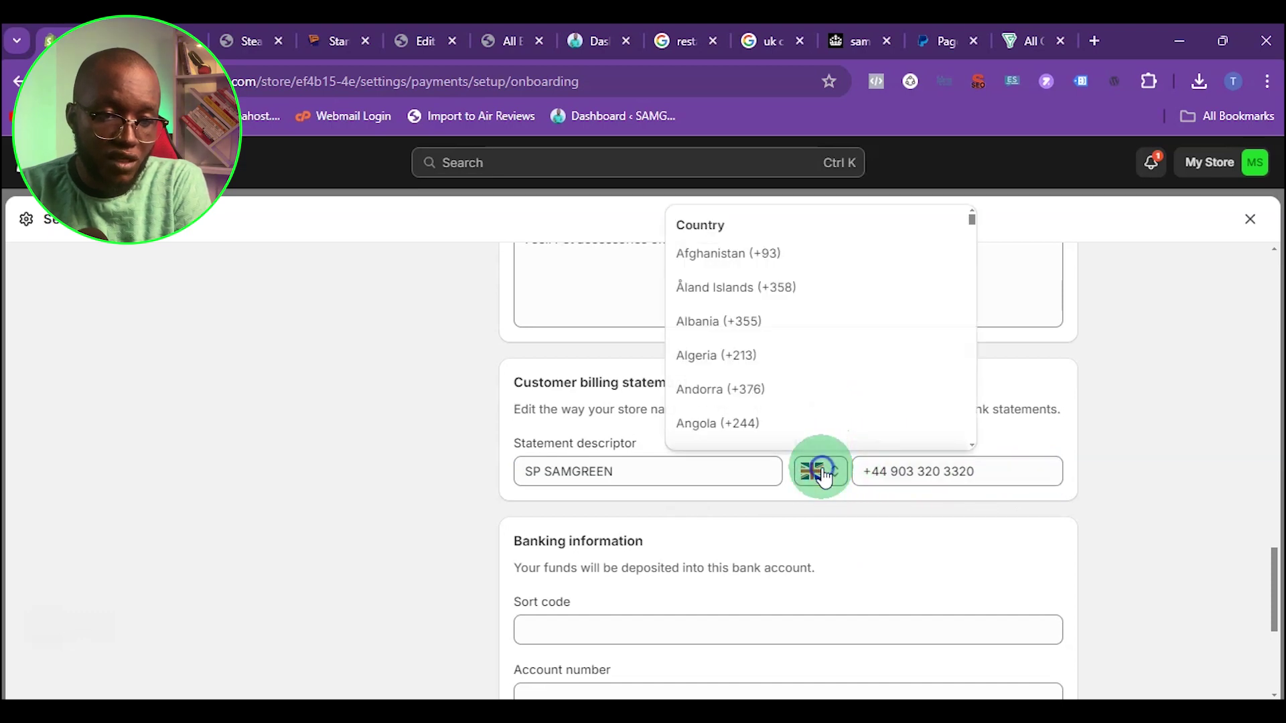
{"action": "scroll", "coordinate": [853, 335], "scroll_direction": "down", "scroll_amount": 20}
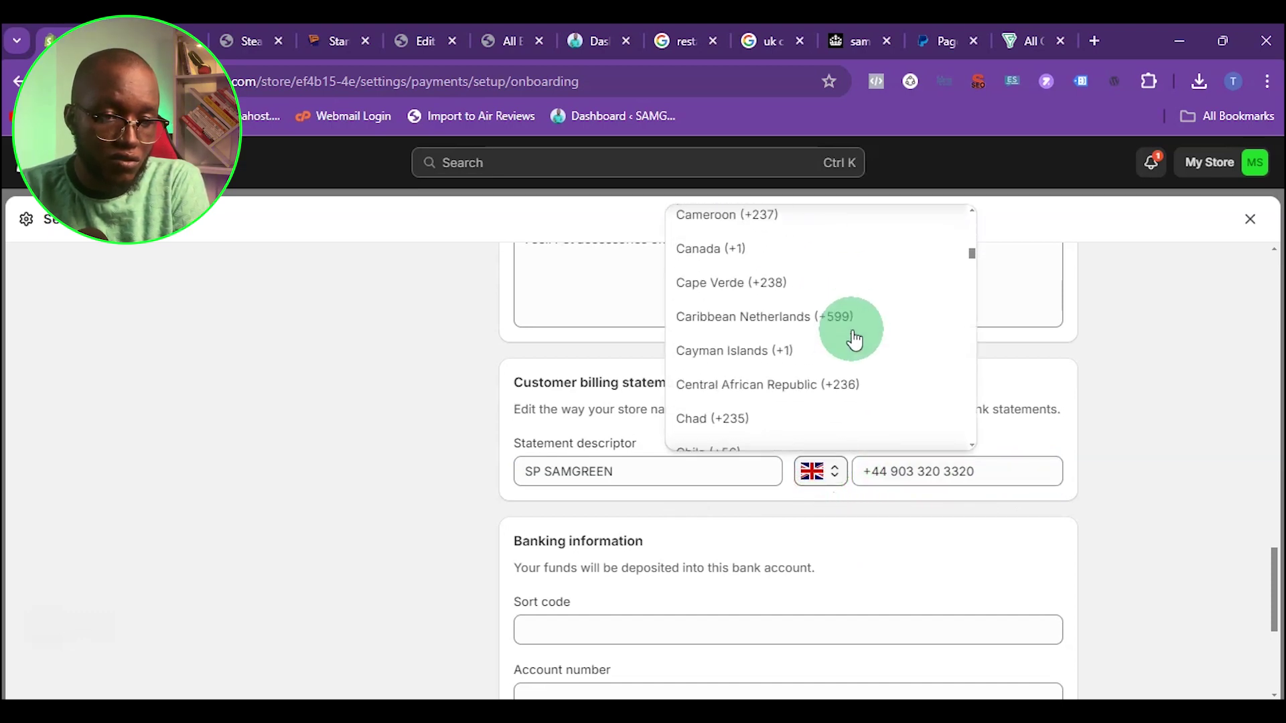
{"action": "scroll", "coordinate": [853, 340], "scroll_direction": "down", "scroll_amount": 20}
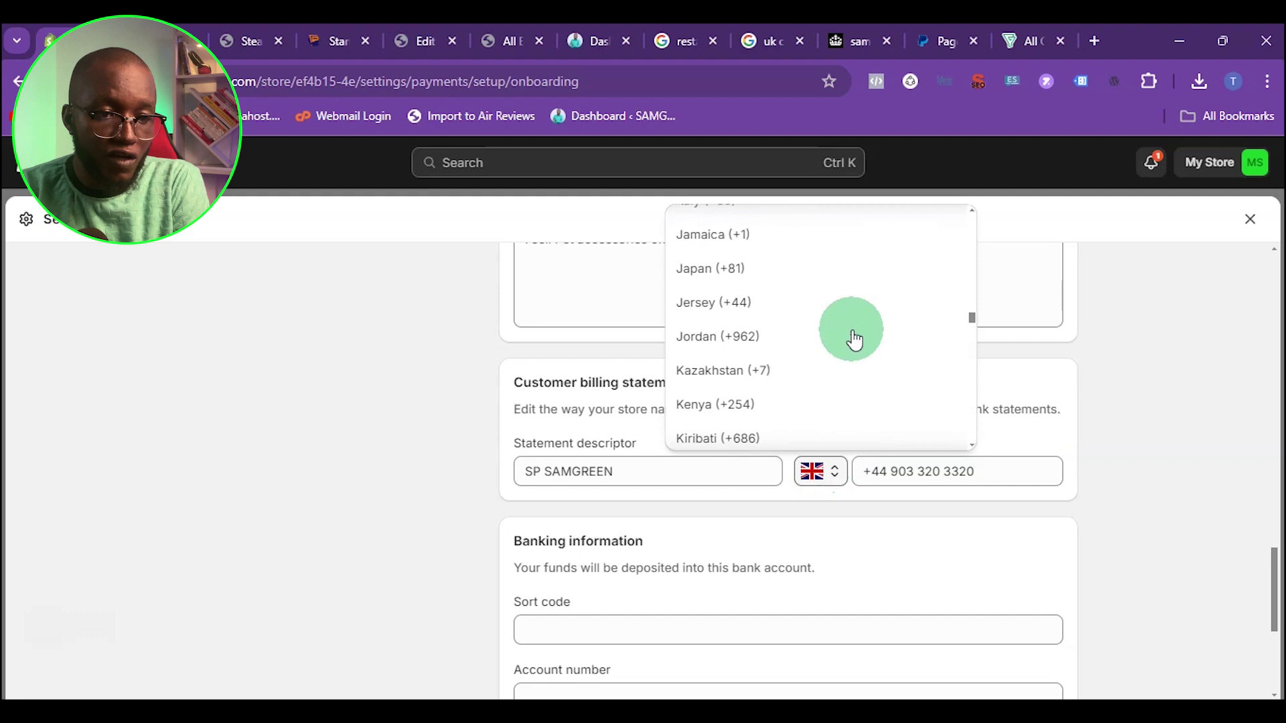
{"action": "scroll", "coordinate": [853, 340], "scroll_direction": "down", "scroll_amount": 15}
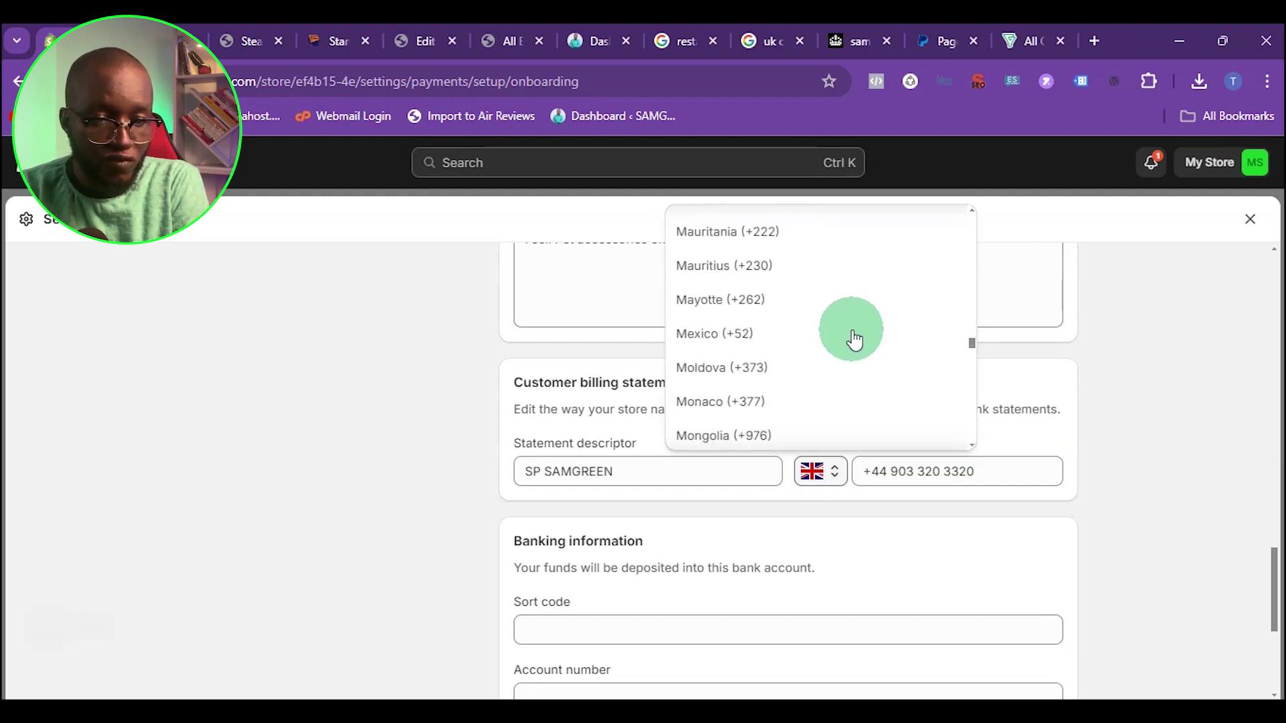
{"action": "scroll", "coordinate": [853, 338], "scroll_direction": "down", "scroll_amount": 5}
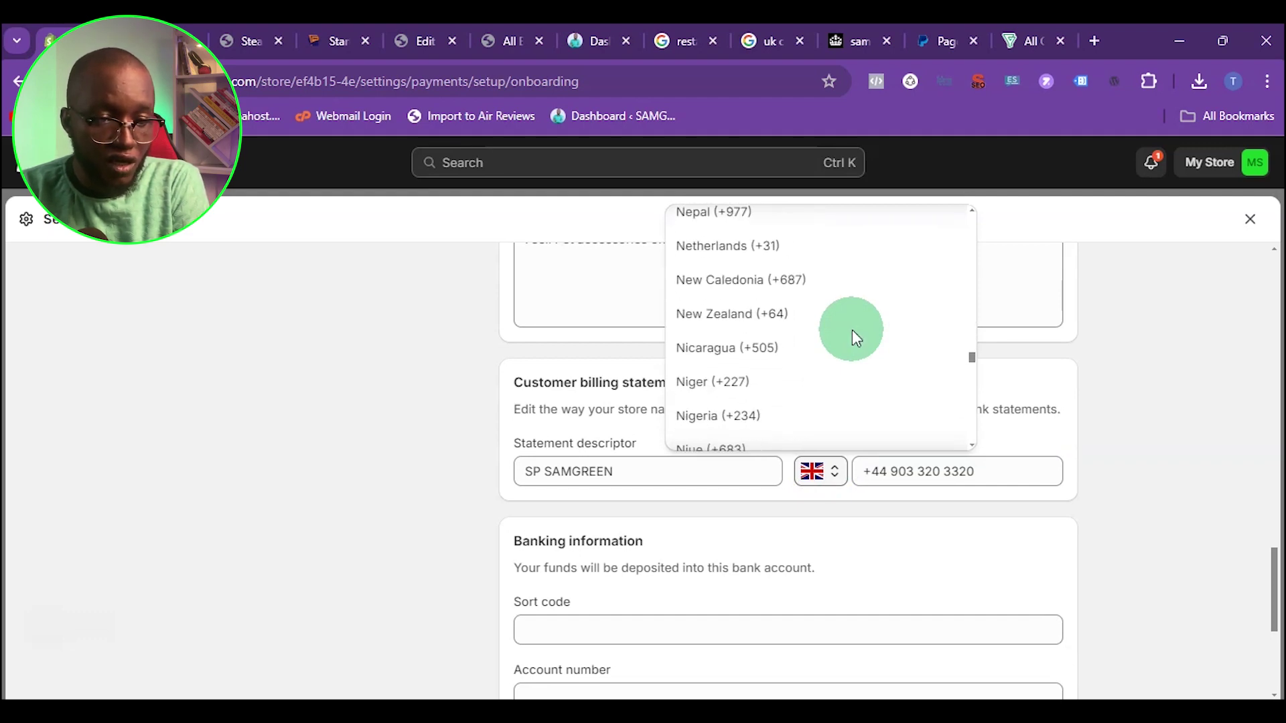
{"action": "scroll", "coordinate": [852, 335], "scroll_direction": "down", "scroll_amount": 3}
{"action": "left_click", "coordinate": [817, 330]}
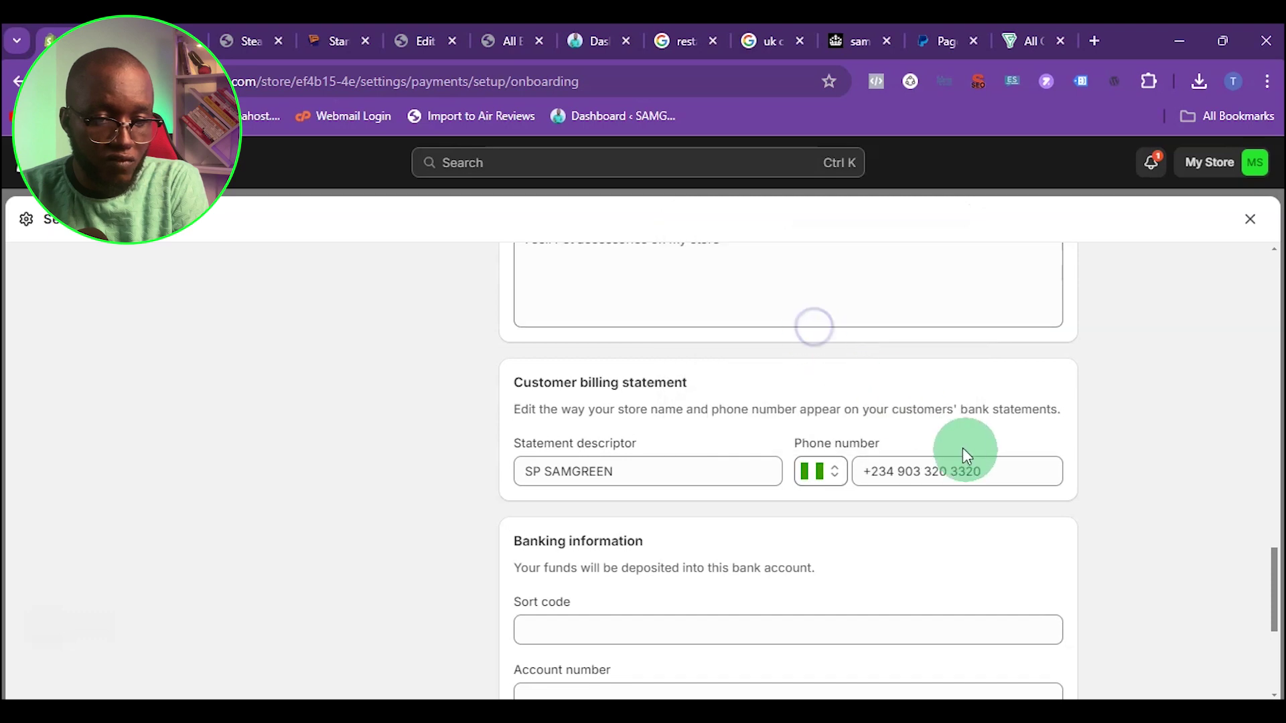
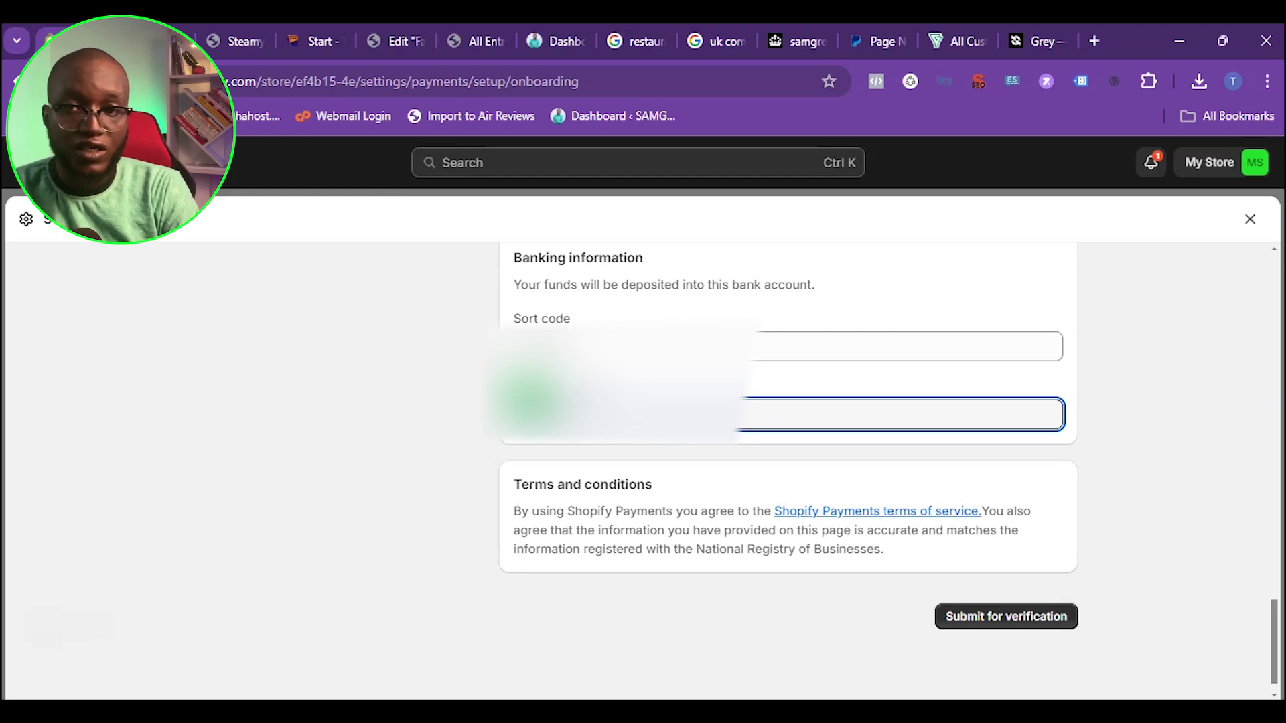
- Scroll through the filled Payments form to review owner, Retail/Pets category, descriptor and banking details
{"action": "scroll", "coordinate": [692, 441], "scroll_direction": "up", "scroll_amount": 10}
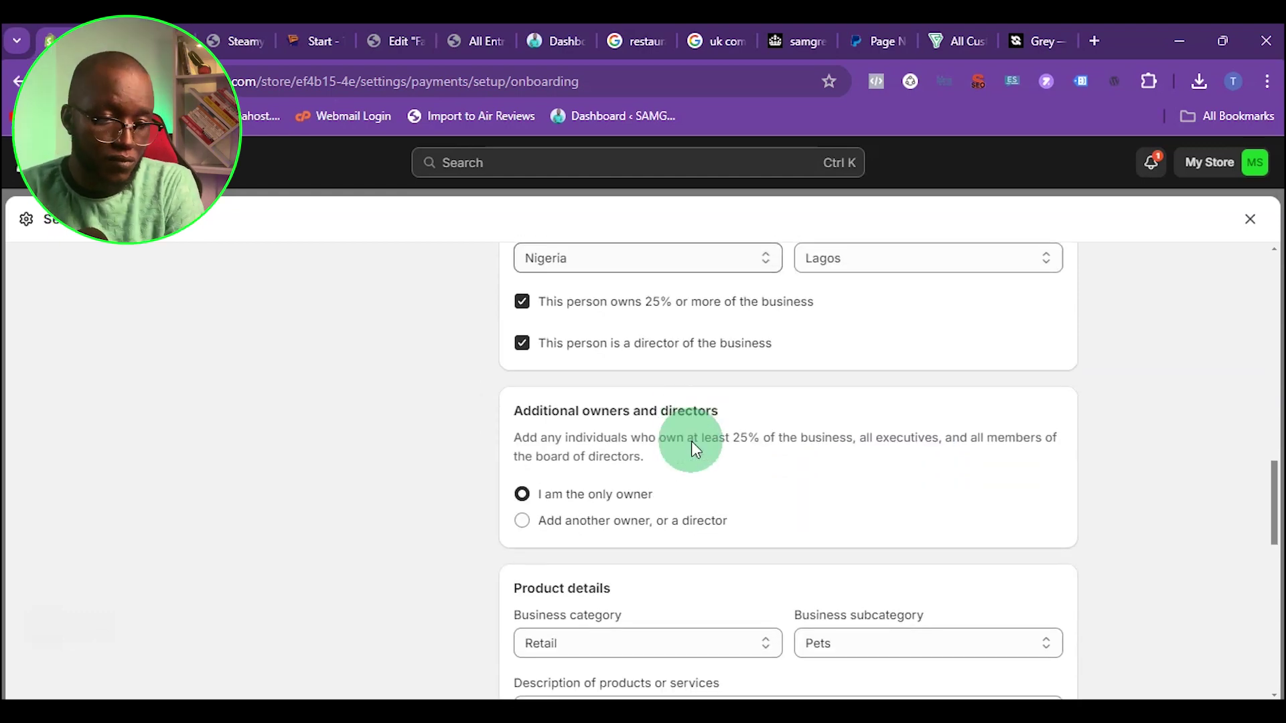
{"action": "scroll", "coordinate": [691, 441], "scroll_direction": "down", "scroll_amount": 5}
{"action": "scroll", "coordinate": [691, 440], "scroll_direction": "down", "scroll_amount": 4}
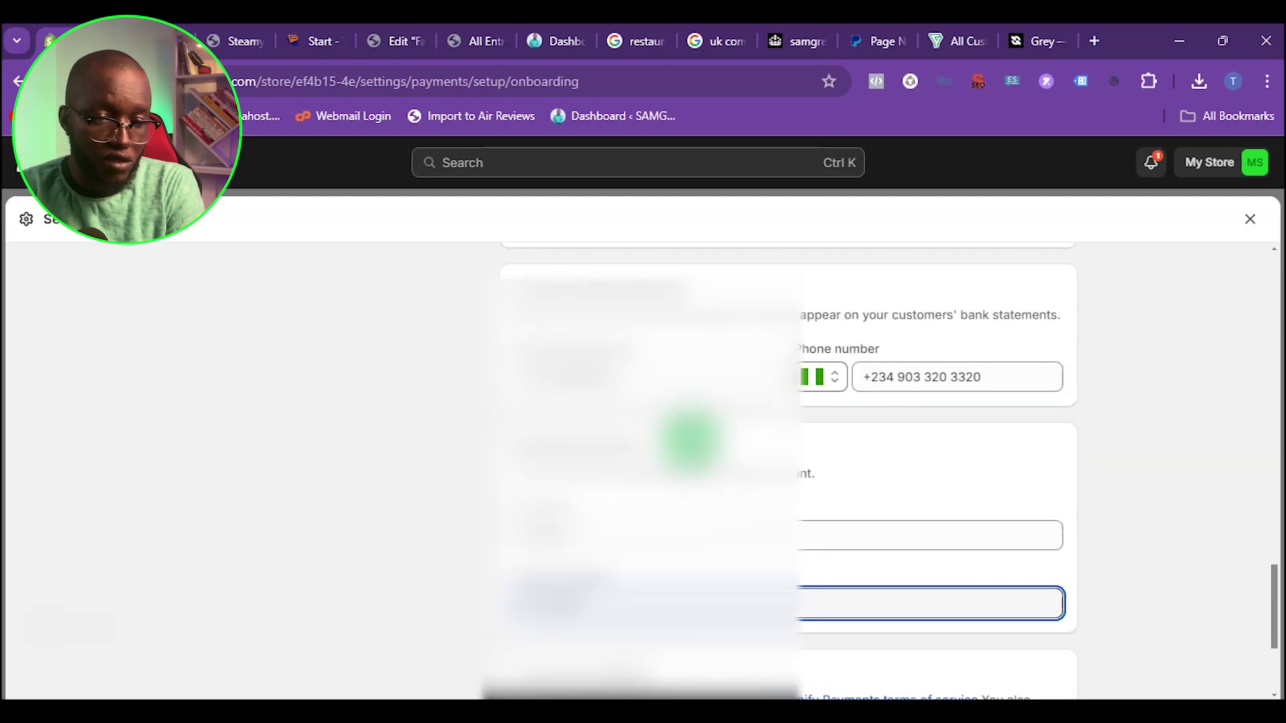
{"action": "scroll", "coordinate": [692, 441], "scroll_direction": "down", "scroll_amount": 3}
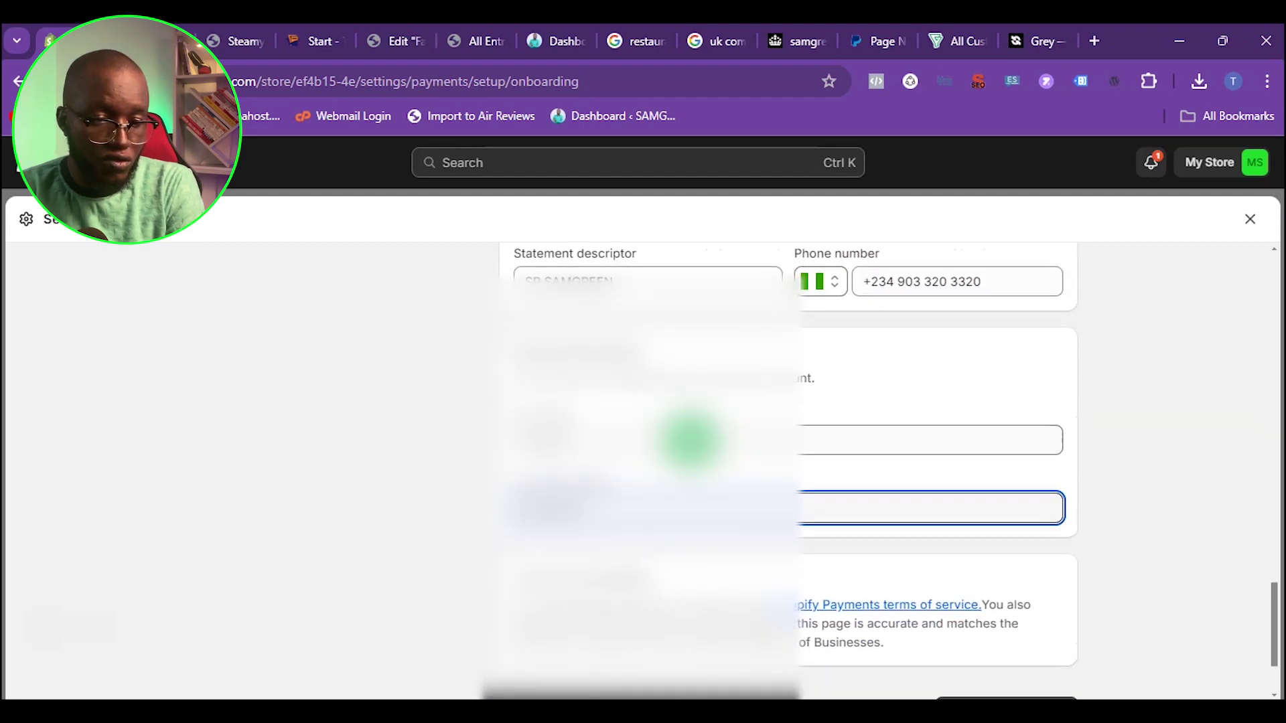
- Submit the Payments details for verification and start the two-step authentication setup
{"action": "left_click", "coordinate": [1005, 580]}
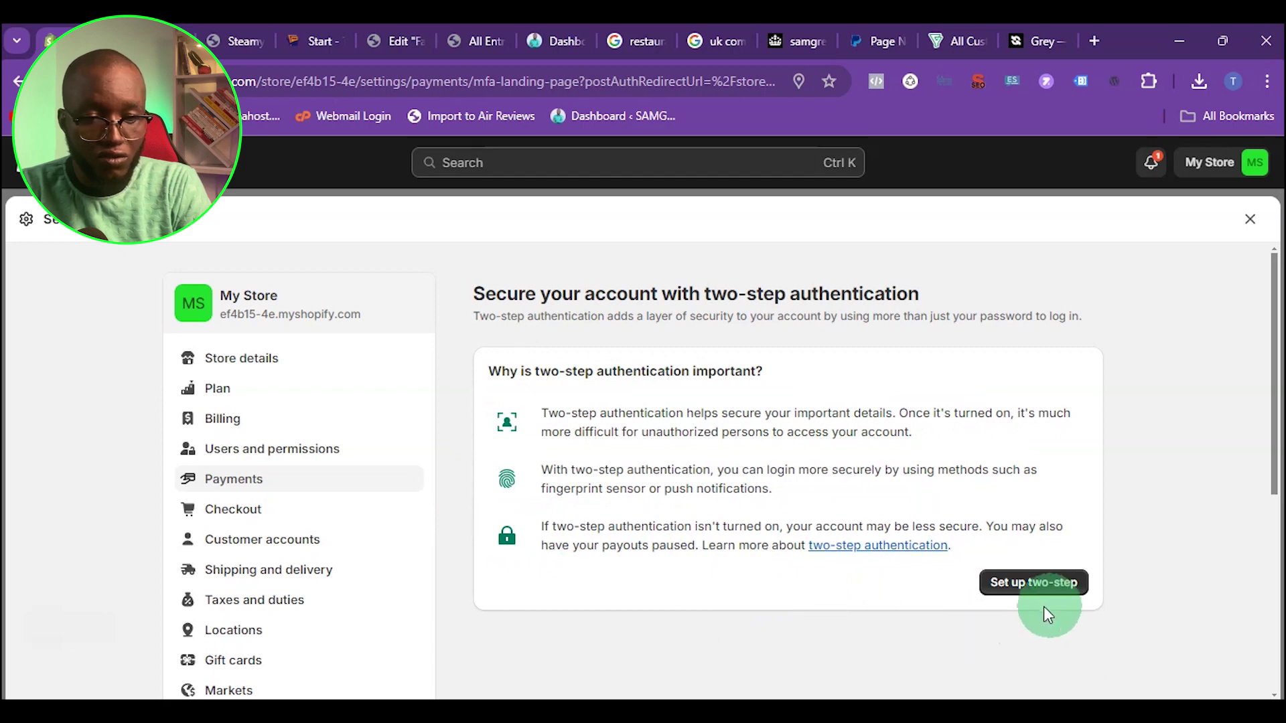
{"action": "left_click", "coordinate": [1051, 583]}
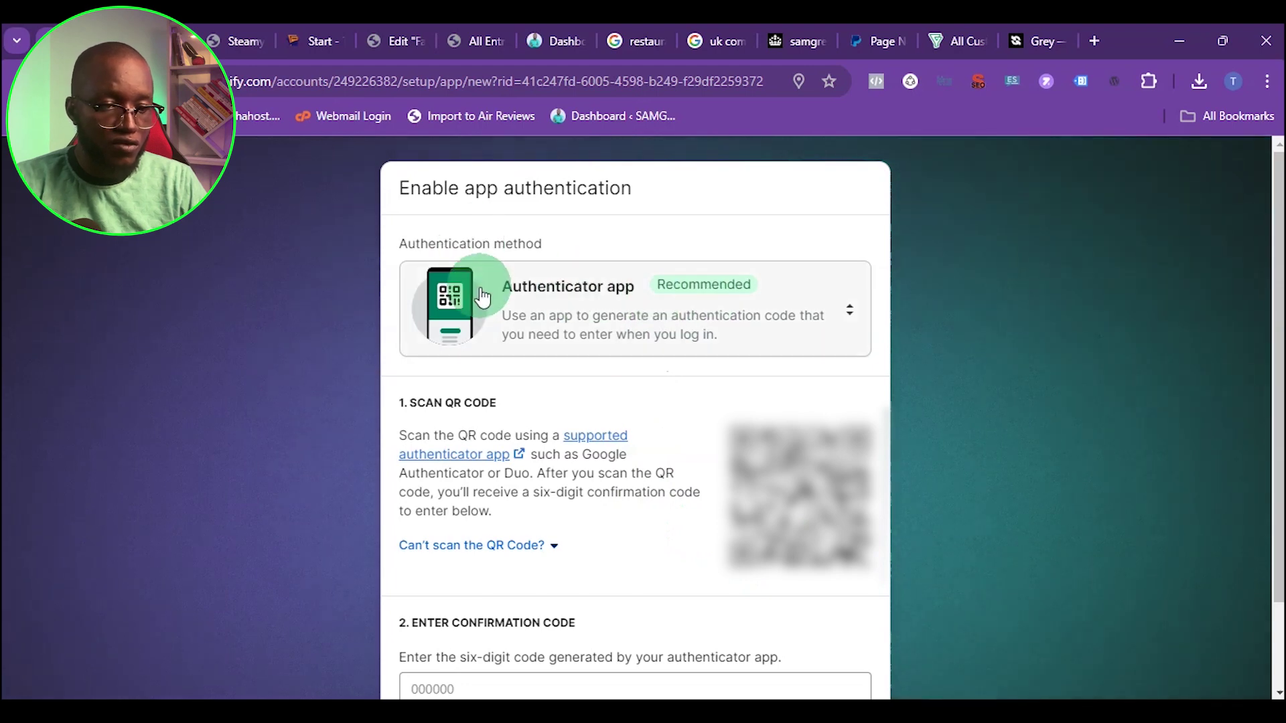
- Turn on authenticator-app two-step authentication, entering the six-digit confirmation code from the app
{"action": "left_click", "coordinate": [612, 318]}
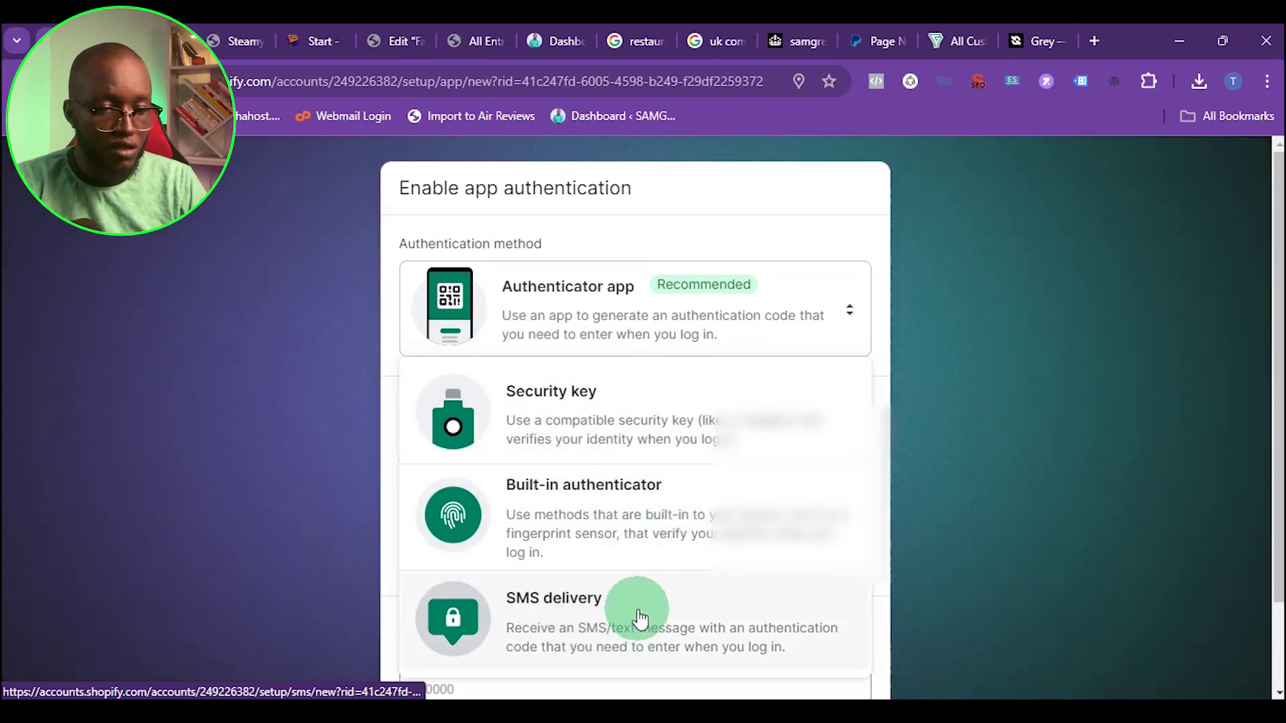
{"action": "left_click", "coordinate": [687, 214]}
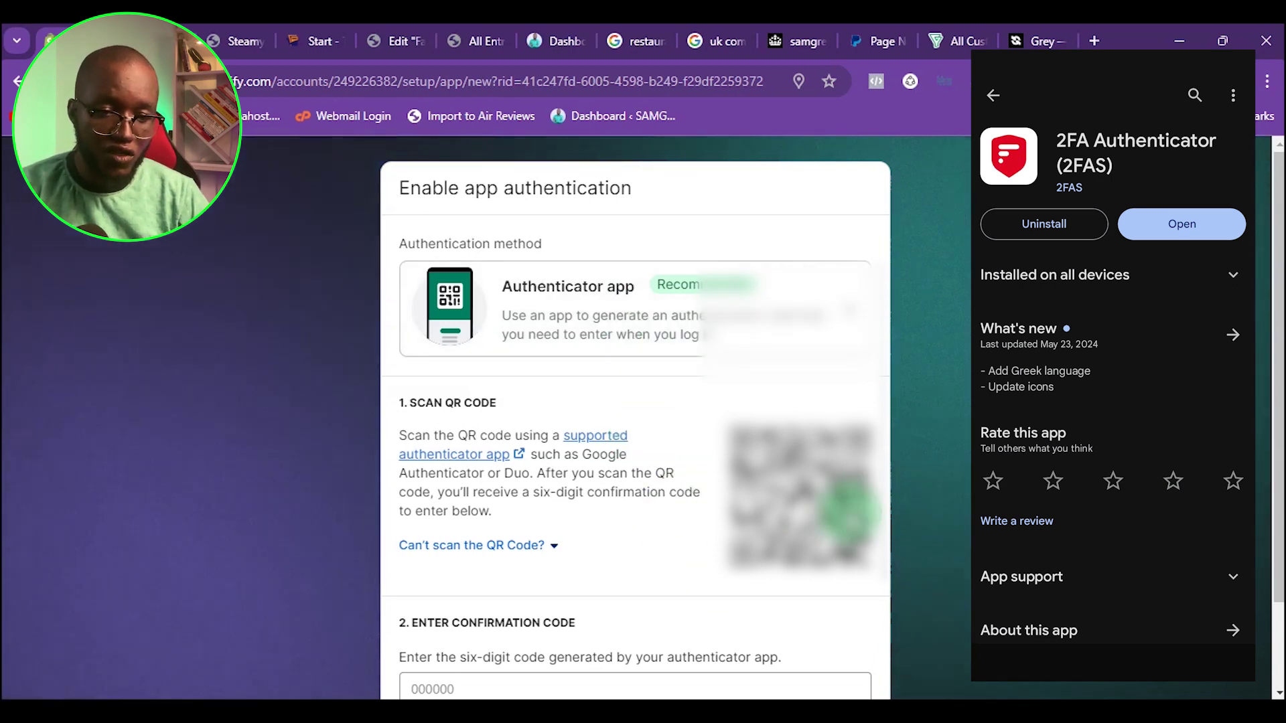
{"action": "left_click", "coordinate": [796, 432]}
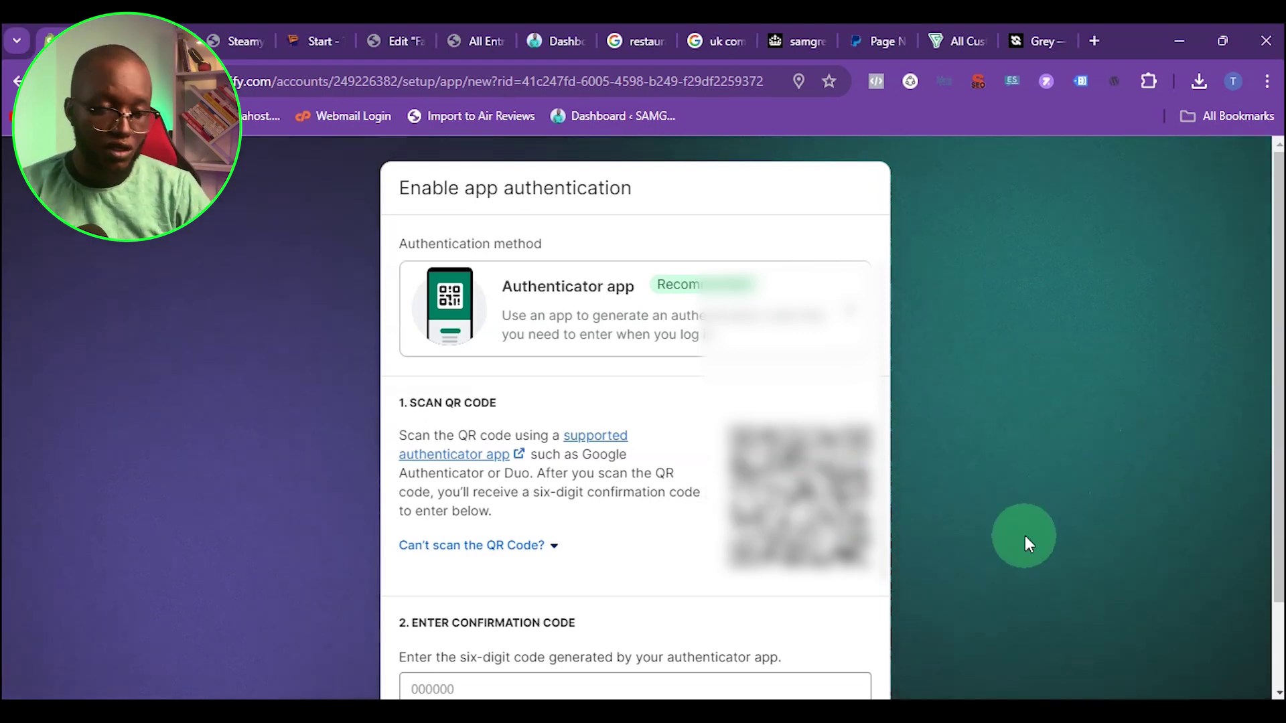
{"action": "scroll", "coordinate": [851, 642], "scroll_direction": "down", "scroll_amount": 2}
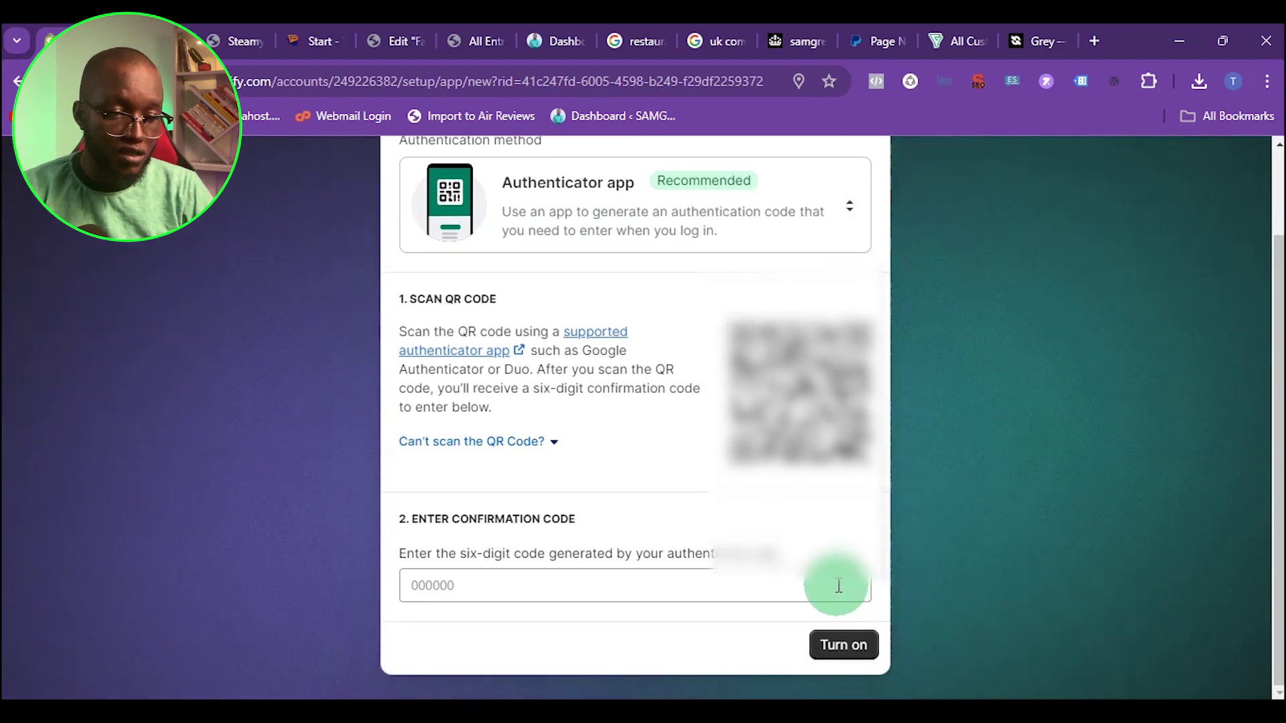
{"action": "left_click", "coordinate": [491, 588]}
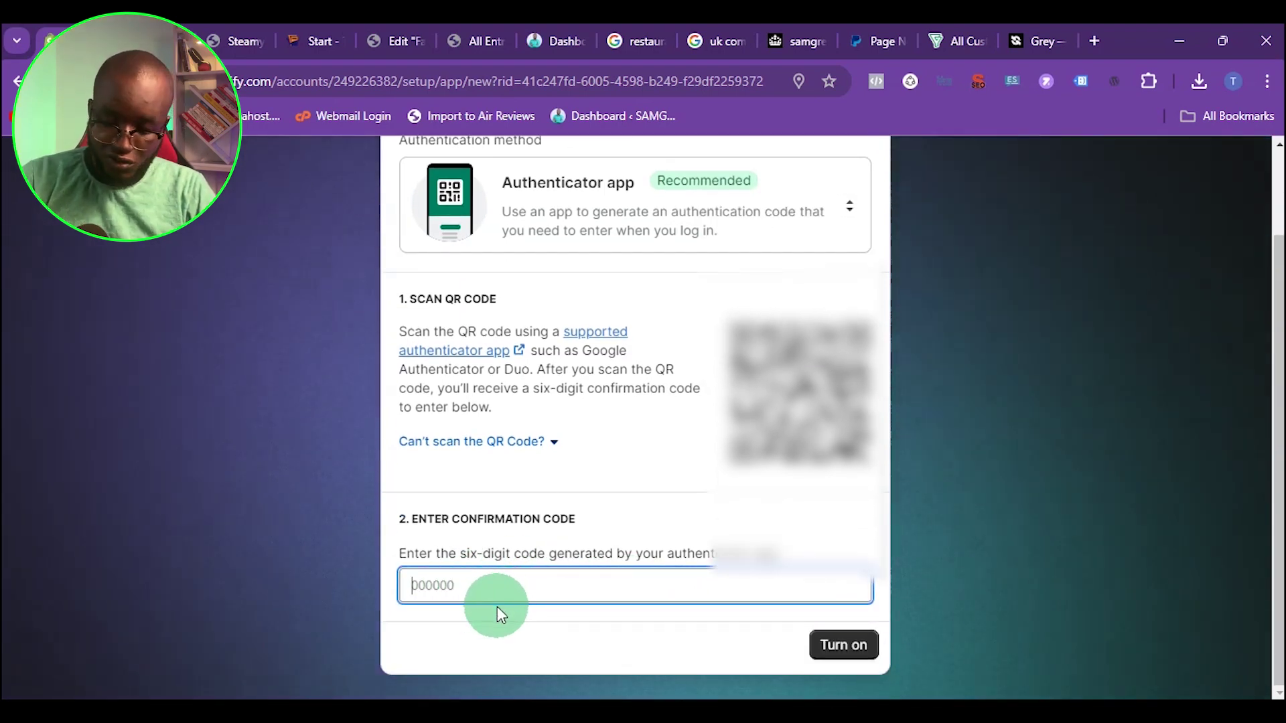
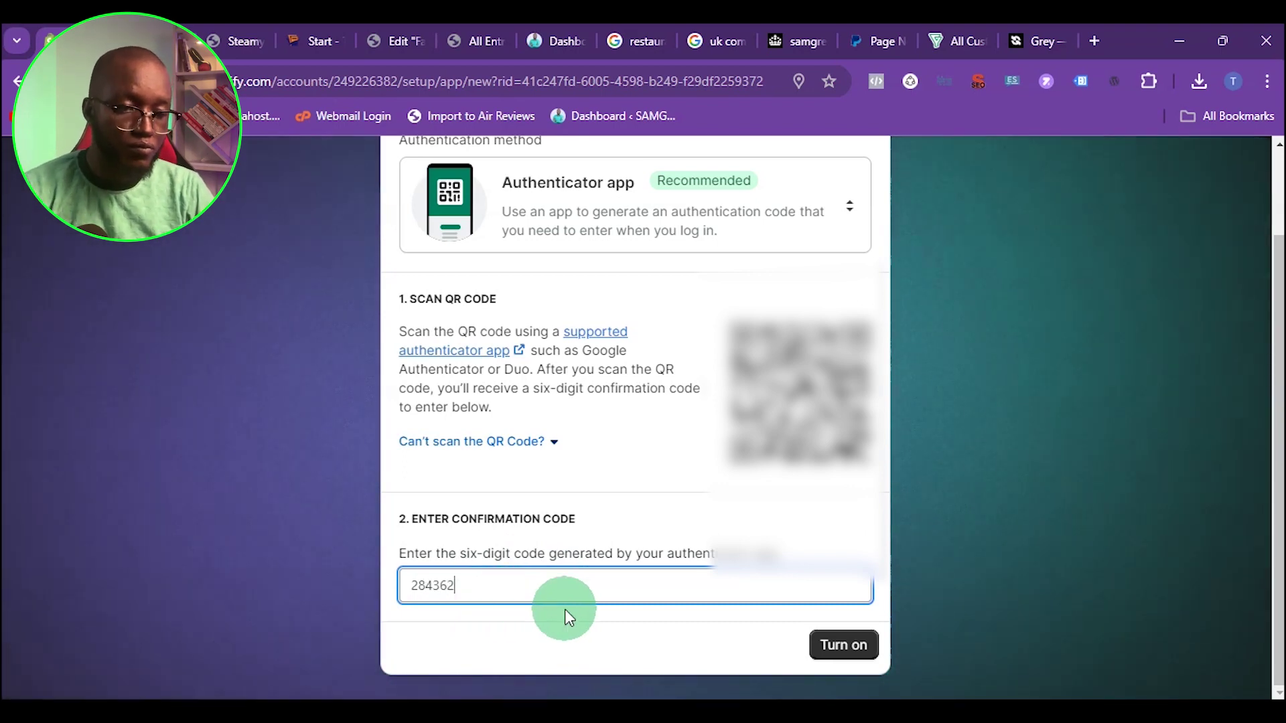
{"action": "left_click", "coordinate": [834, 643]}
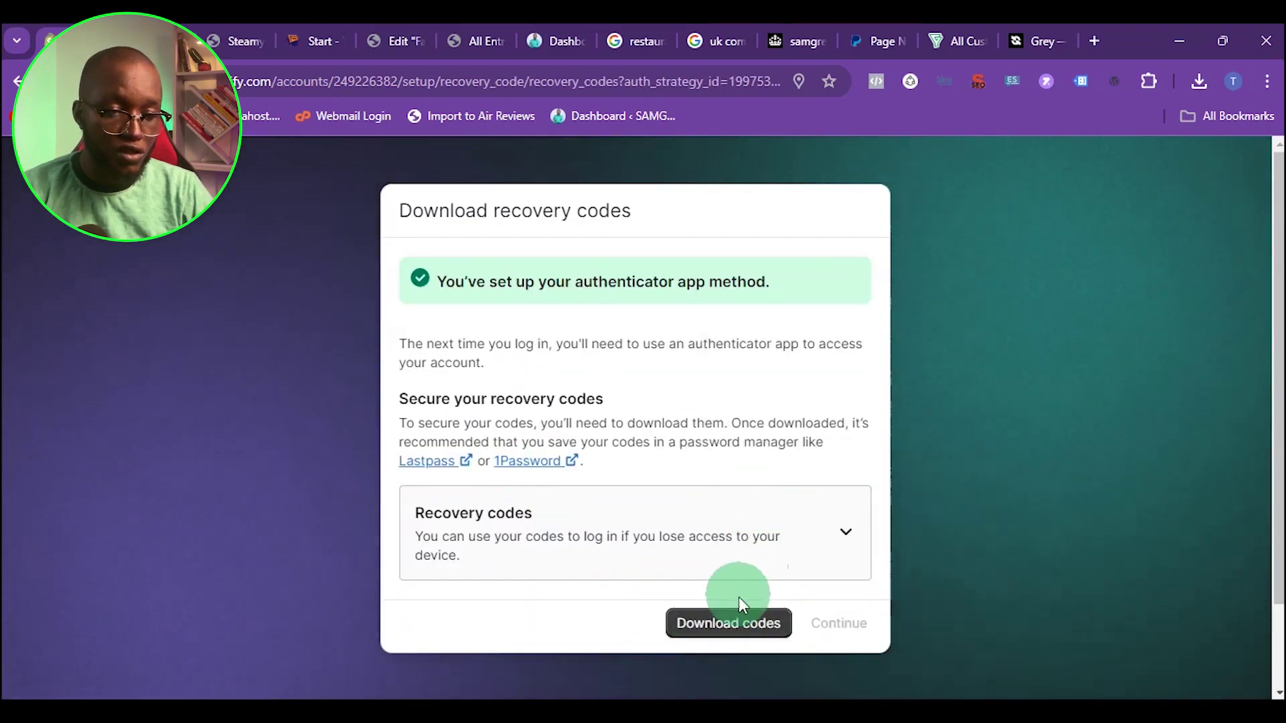
- Download the recovery codes, return to Payments, and open Update information under the payout warning
{"action": "left_click", "coordinate": [731, 621]}
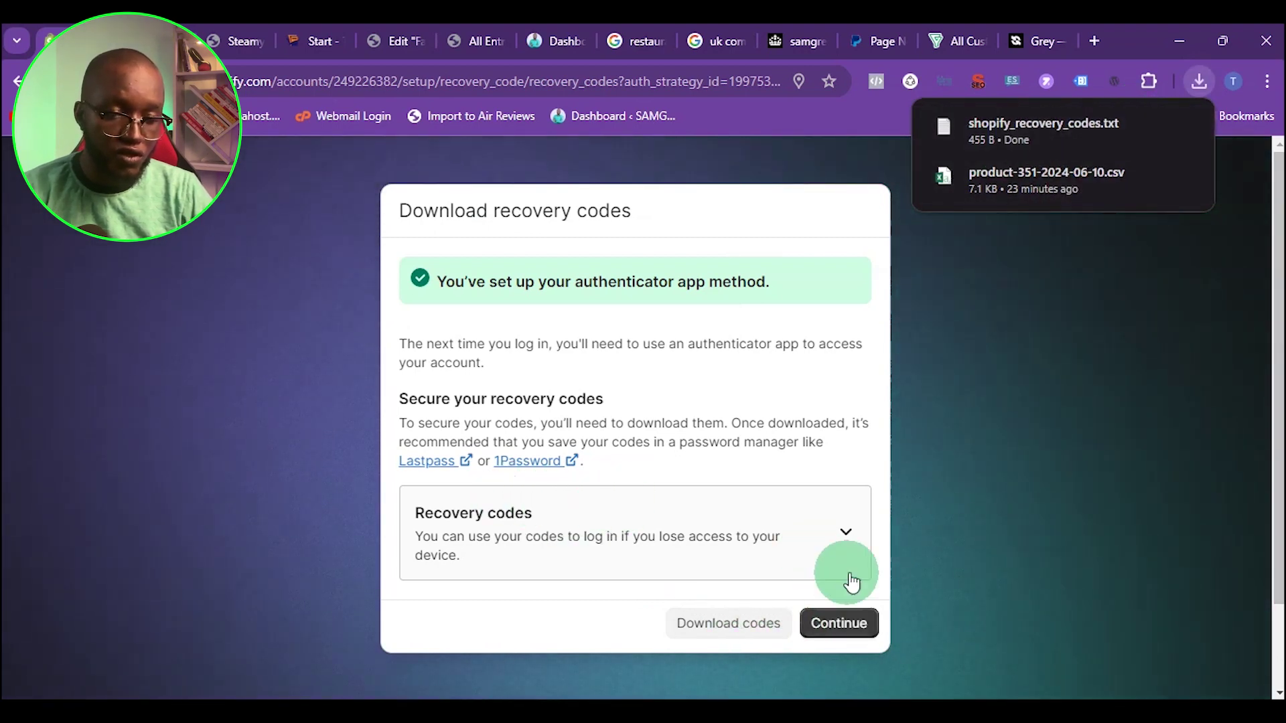
{"action": "left_click", "coordinate": [835, 633]}
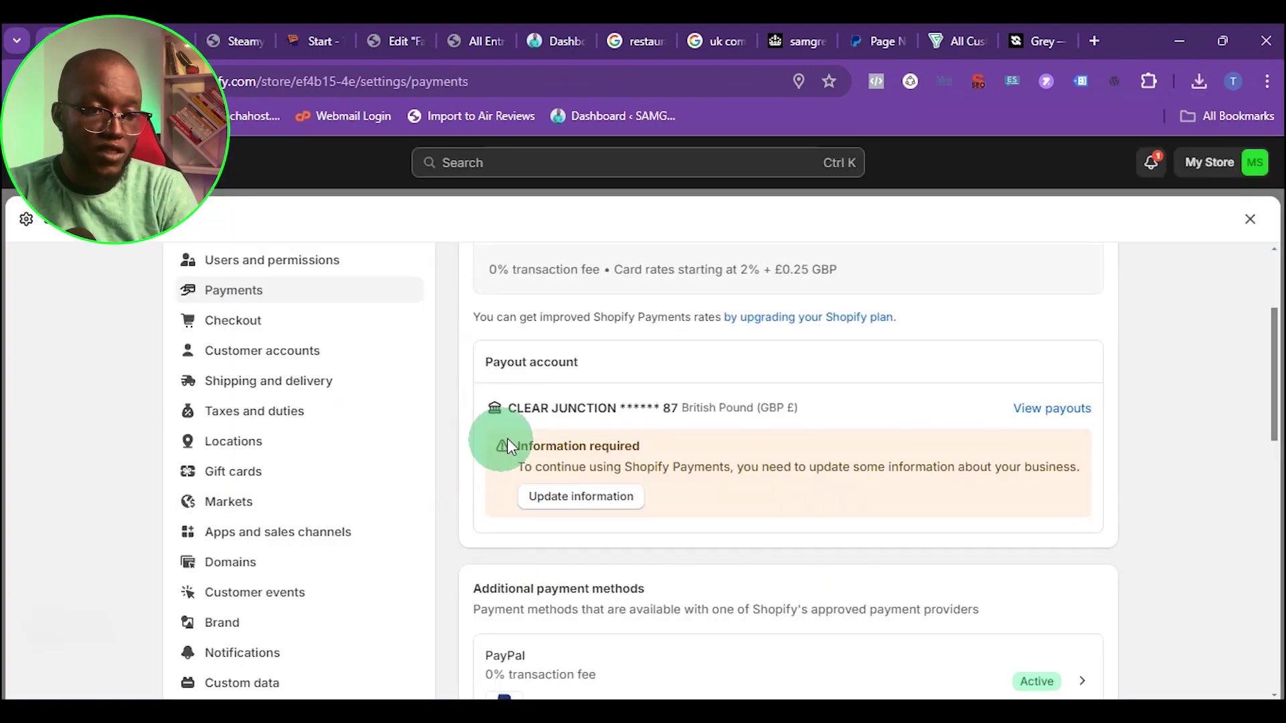
{"action": "scroll", "coordinate": [657, 600], "scroll_direction": "up", "scroll_amount": 1}
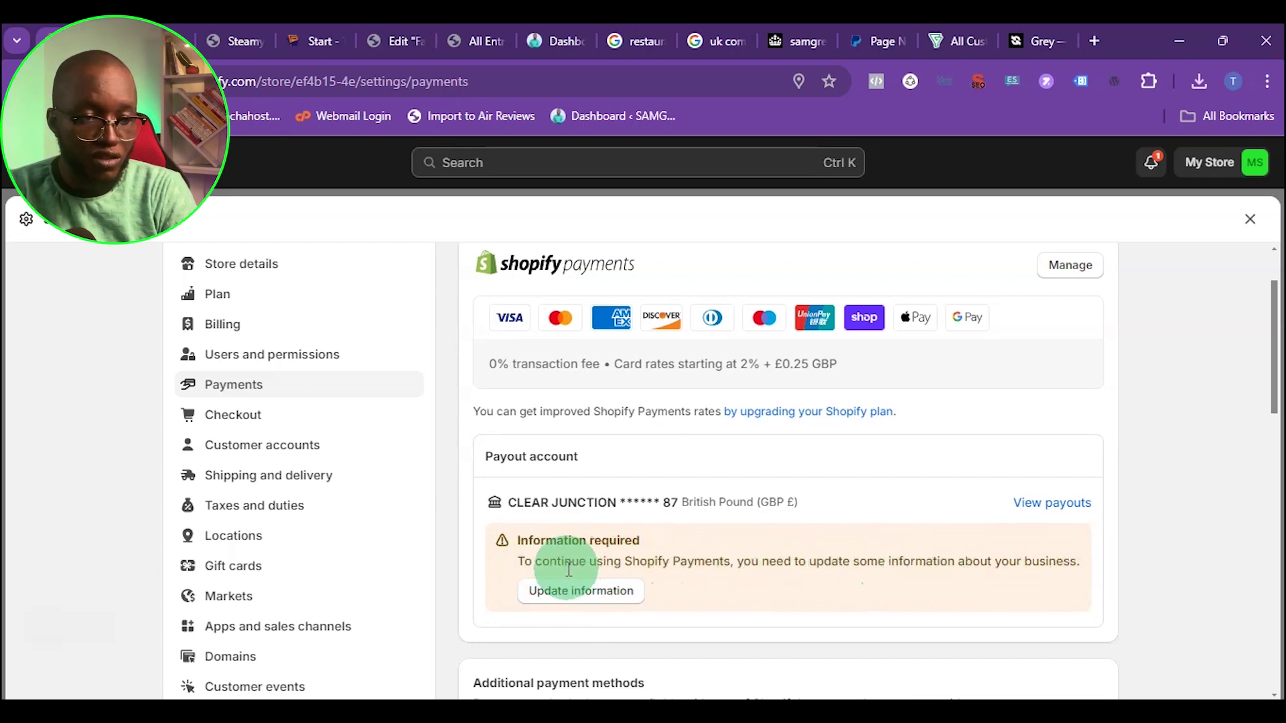
{"action": "left_click", "coordinate": [574, 592]}
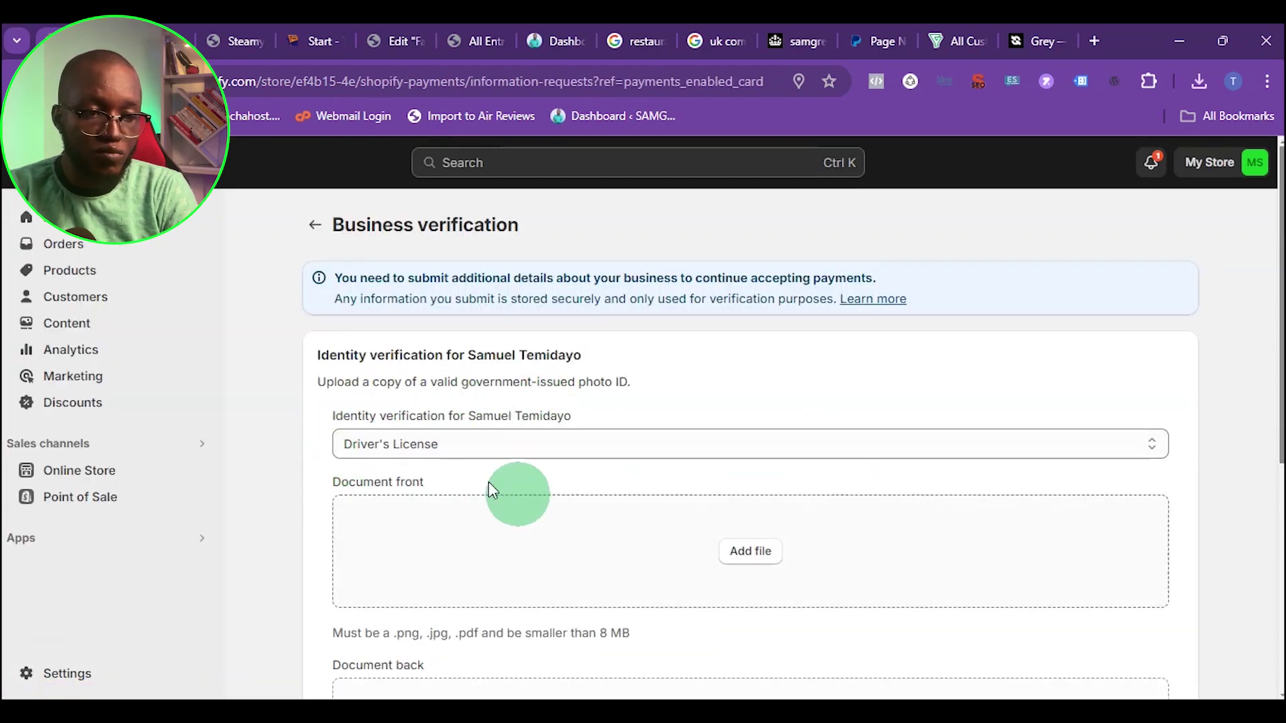
- Choose Passport as the identity document, upload the passport photo, and locate Address verification
{"action": "left_click", "coordinate": [569, 454]}
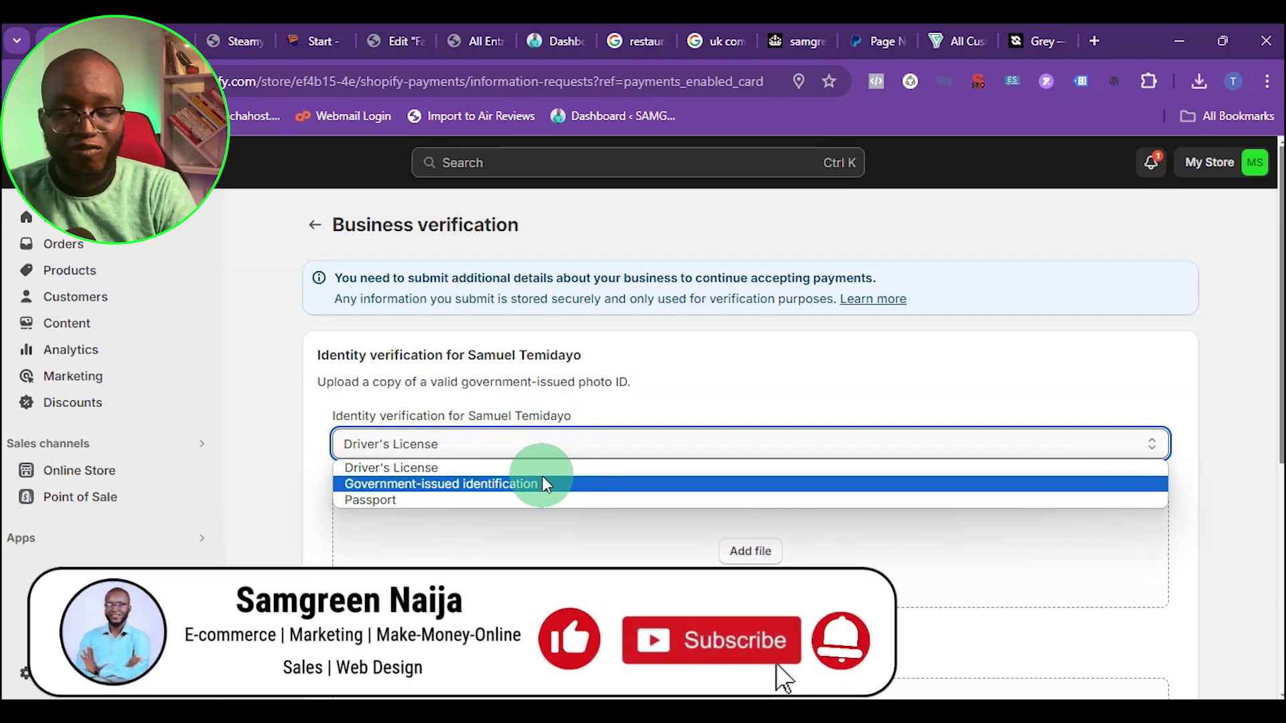
{"action": "left_click", "coordinate": [477, 499]}
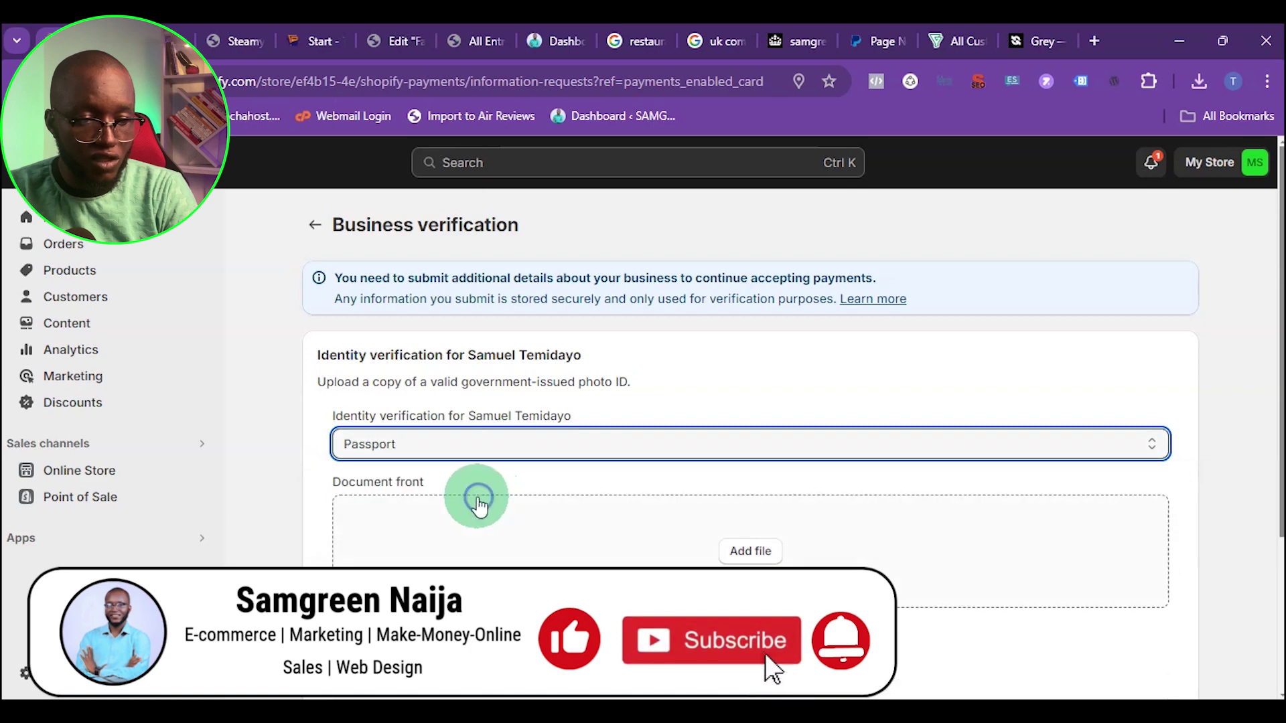
{"action": "left_click", "coordinate": [737, 554]}
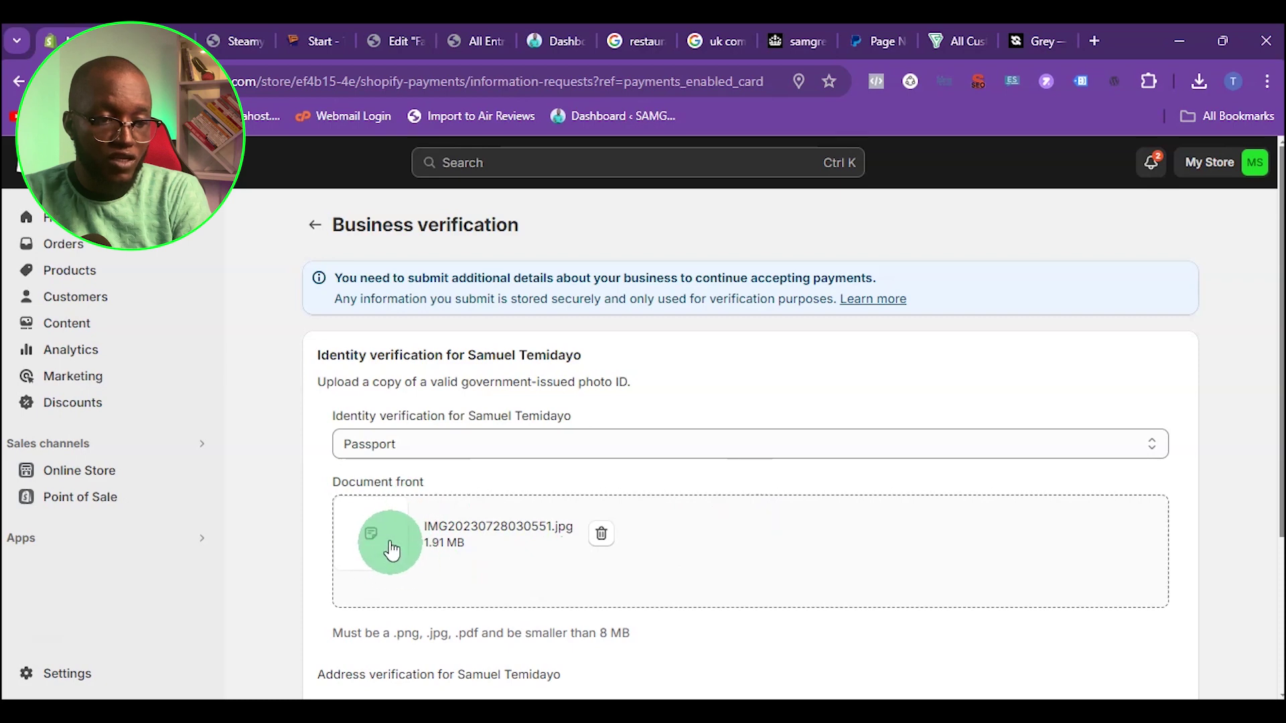
{"action": "scroll", "coordinate": [454, 466], "scroll_direction": "down", "scroll_amount": 3}
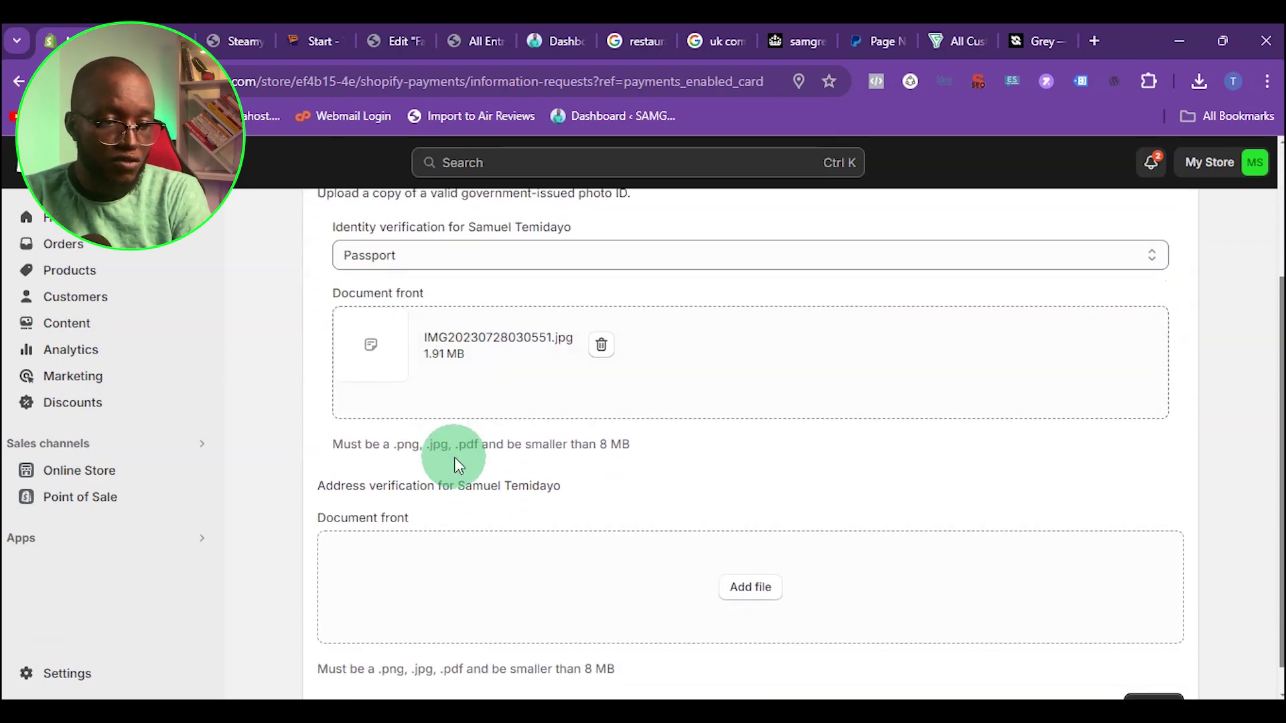
{"action": "mouse_move", "coordinate": [320, 468]}
{"action": "left_mouse_down"}
{"action": "mouse_move", "coordinate": [566, 482]}
{"action": "mouse_move", "coordinate": [634, 459]}
{"action": "mouse_move", "coordinate": [594, 455]}
{"action": "left_mouse_up"}
{"action": "left_click", "coordinate": [458, 455]}
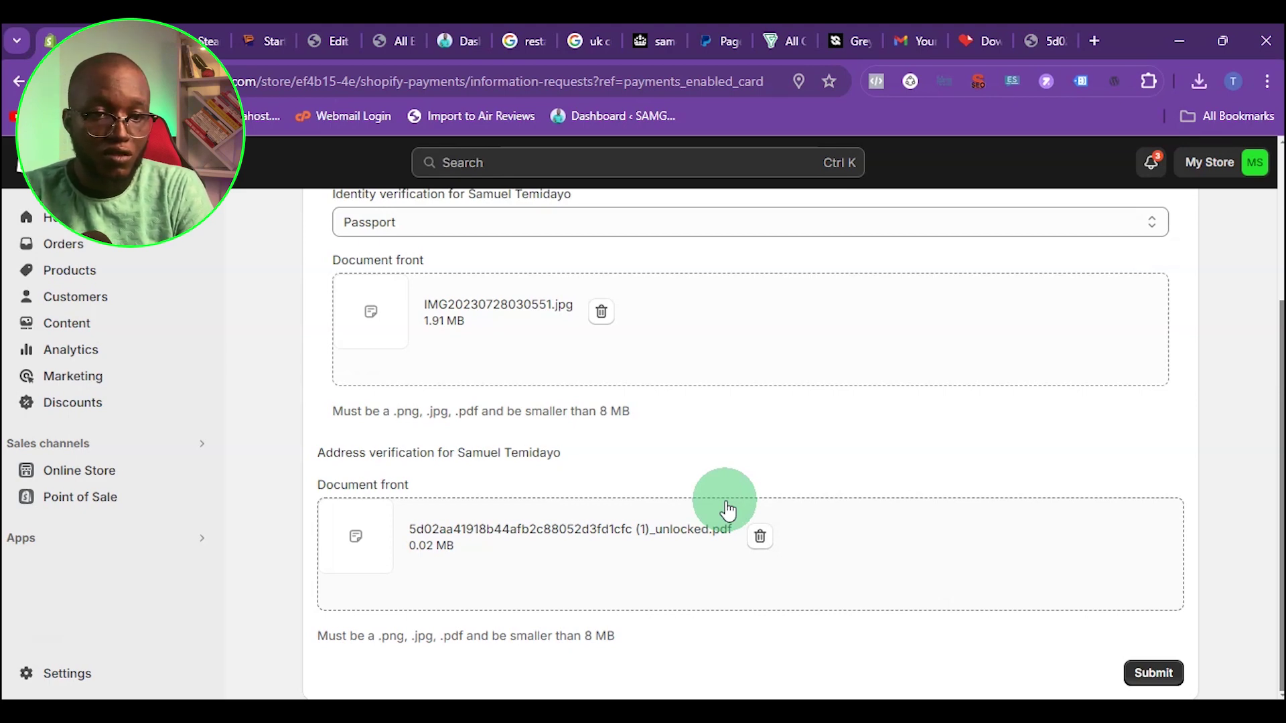
- Download the unlocked PDF from the iLovePDF tab for address verification
{"action": "left_click", "coordinate": [983, 41]}
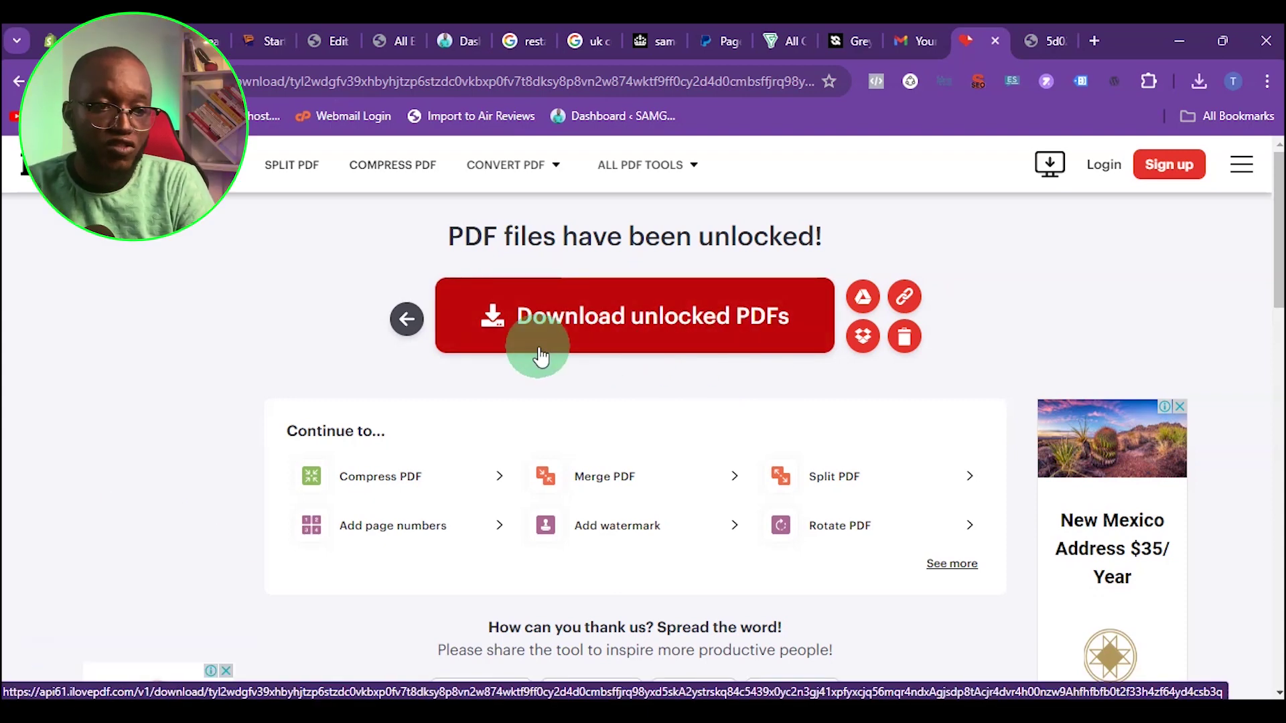
{"action": "left_click", "coordinate": [542, 355]}
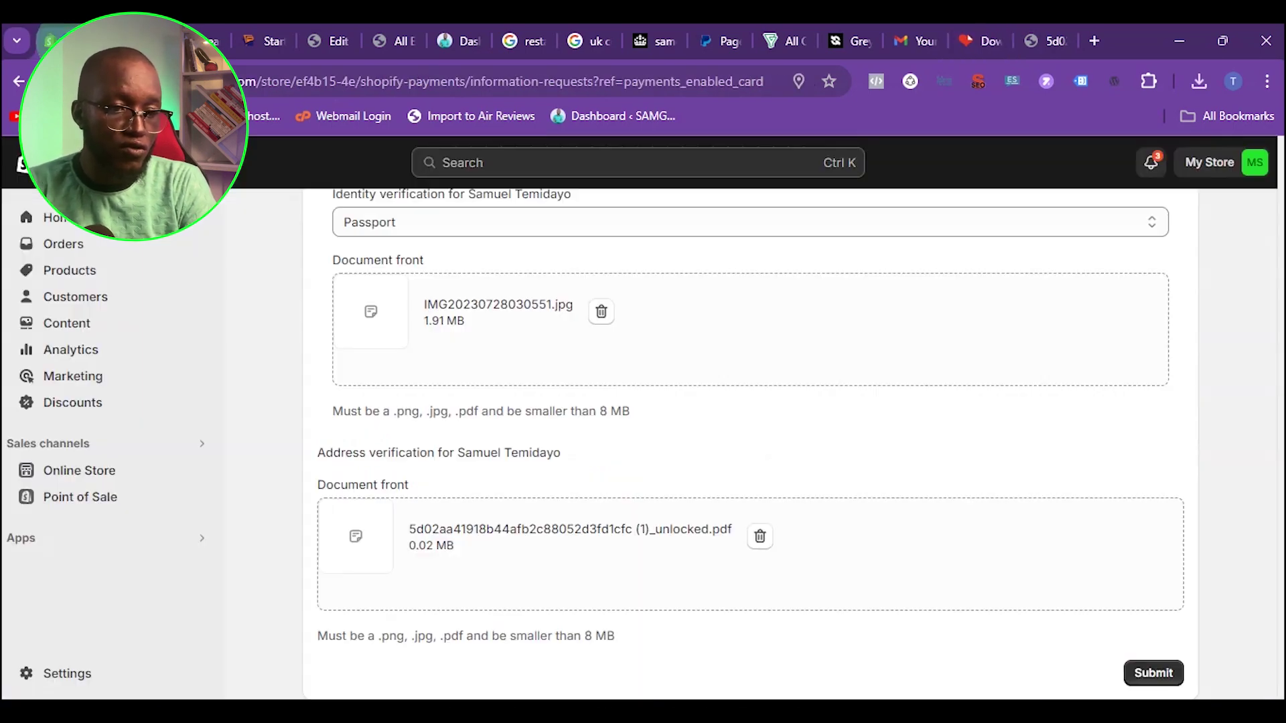
- Submit the verification documents, check the British Pound payout account, and close Settings
{"action": "left_click", "coordinate": [1152, 673]}
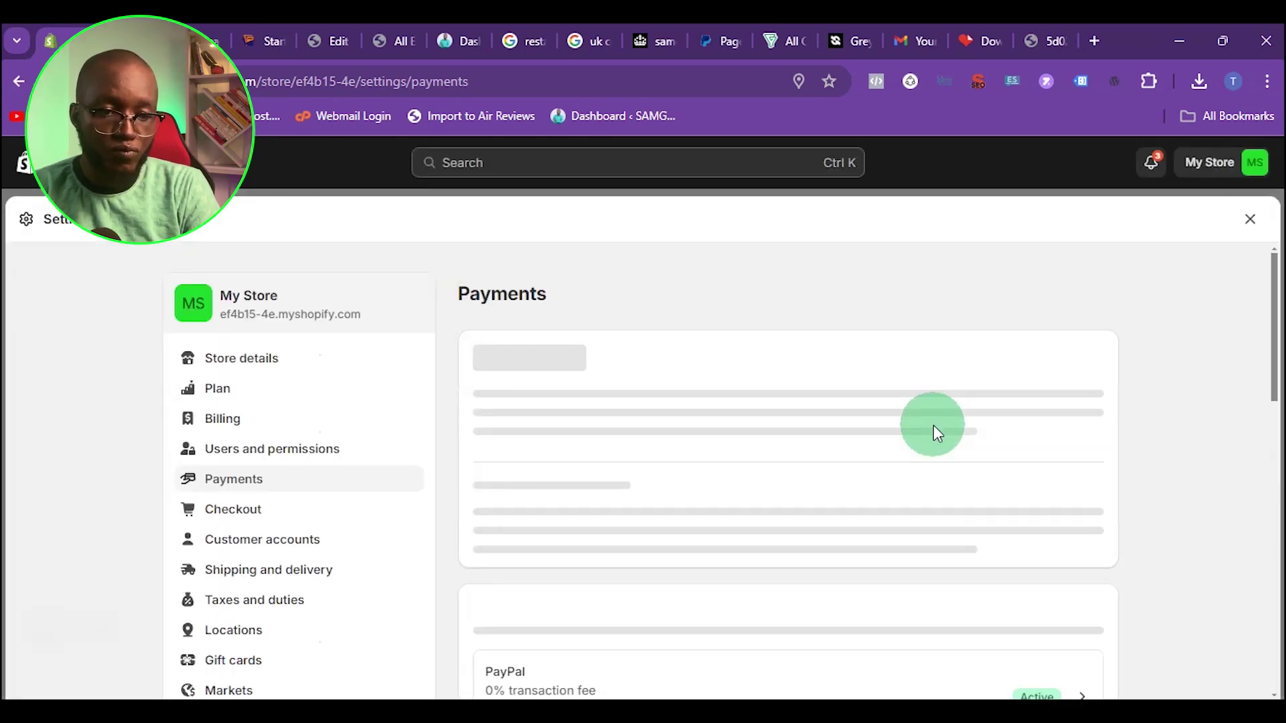
{"action": "scroll", "coordinate": [933, 425], "scroll_direction": "down", "scroll_amount": 2}
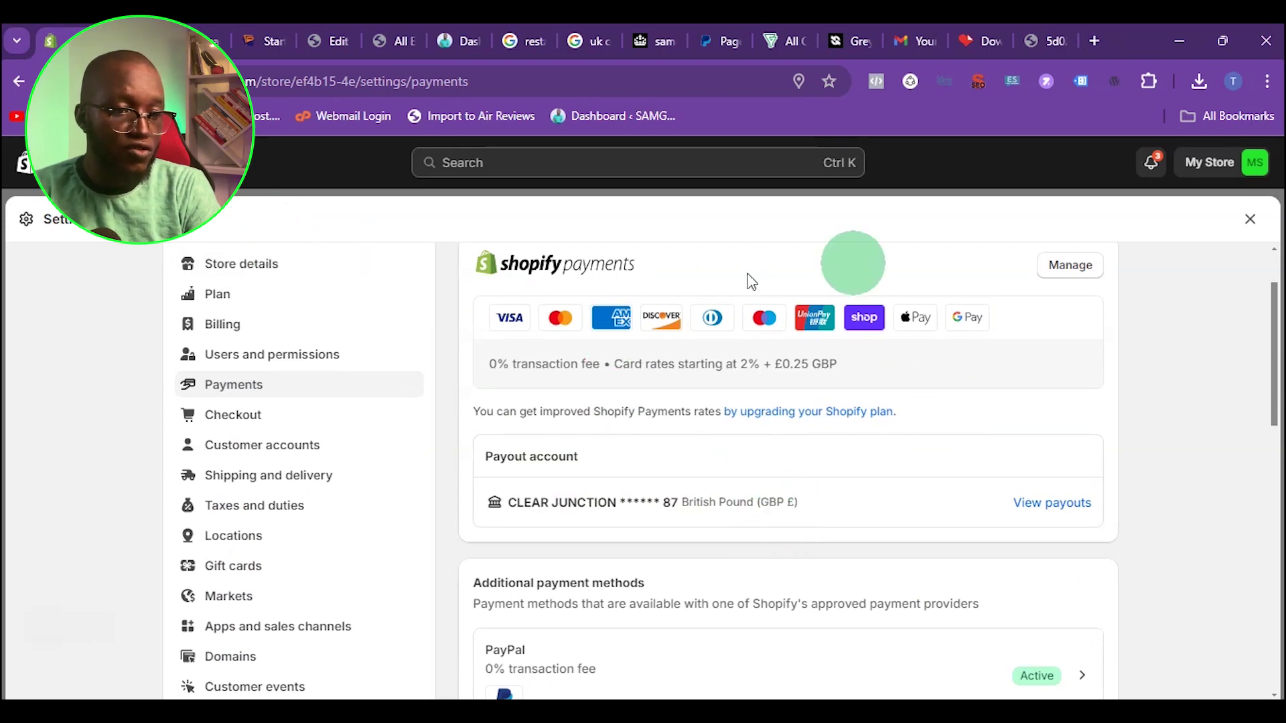
{"action": "left_click", "coordinate": [1255, 223]}
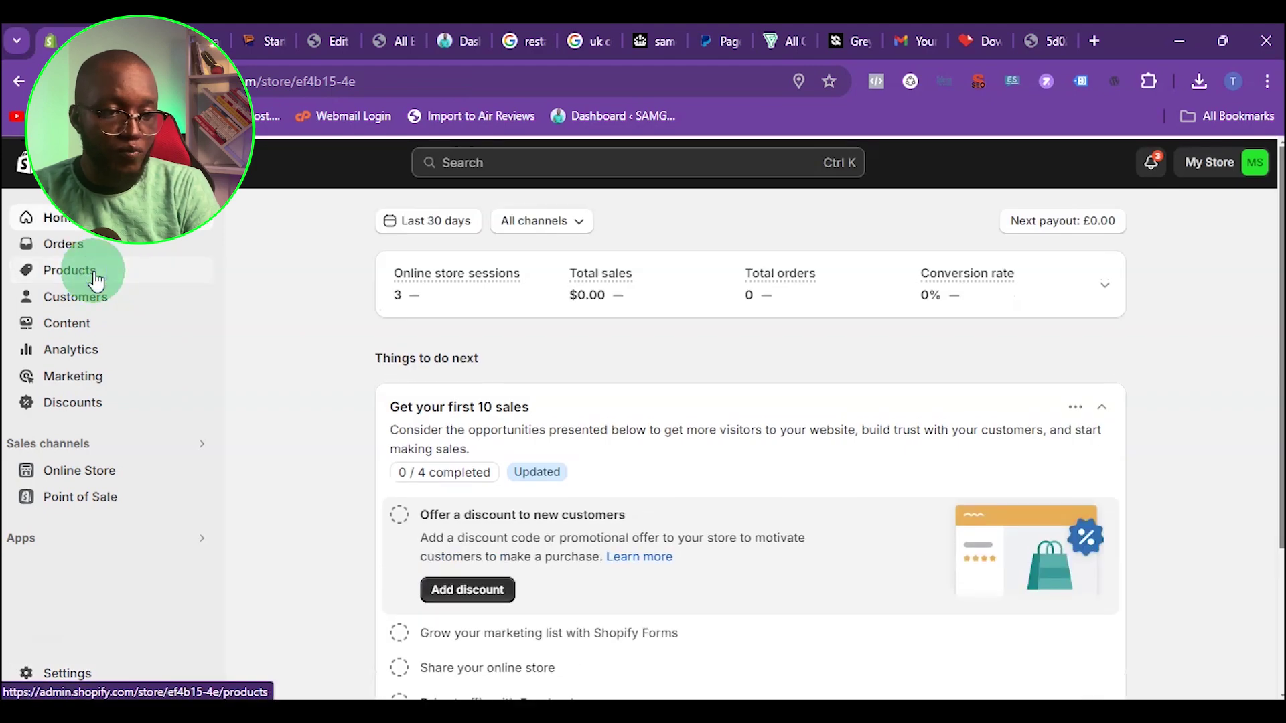
- Open the Steamy Dog Brush in the online store, add the White version, and view the cart
{"action": "left_click", "coordinate": [95, 280]}
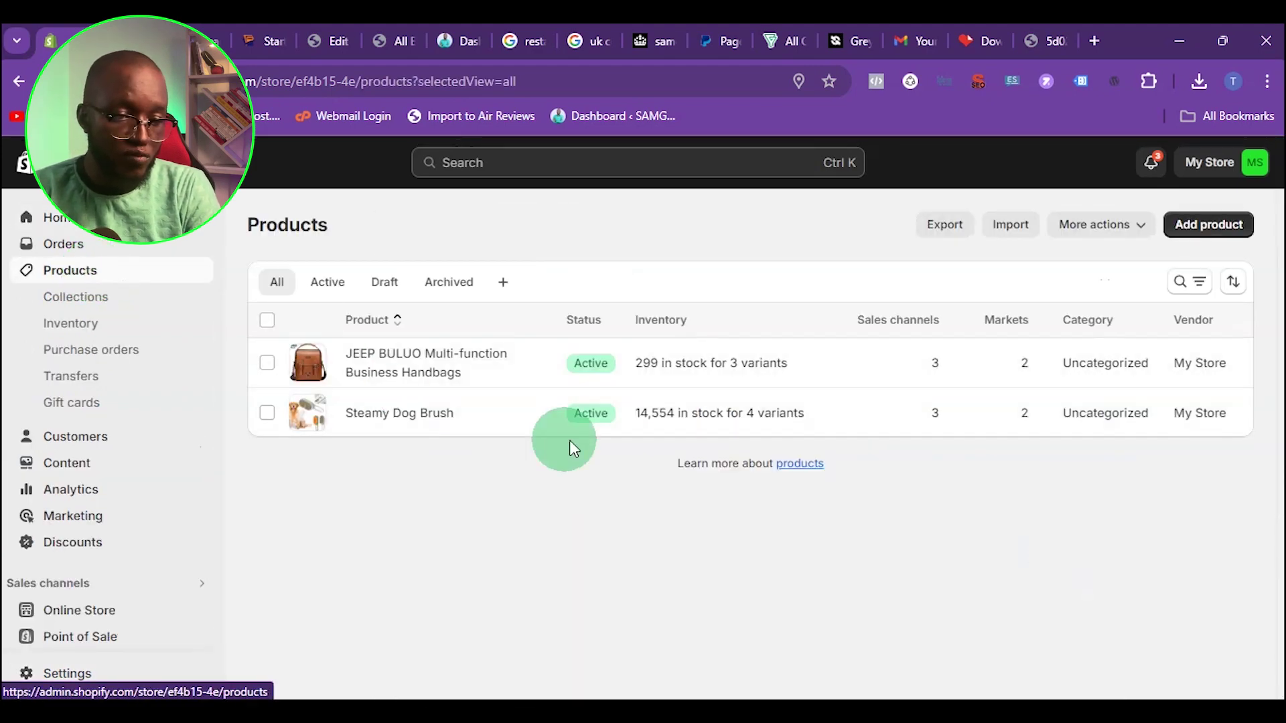
{"action": "left_click", "coordinate": [477, 411]}
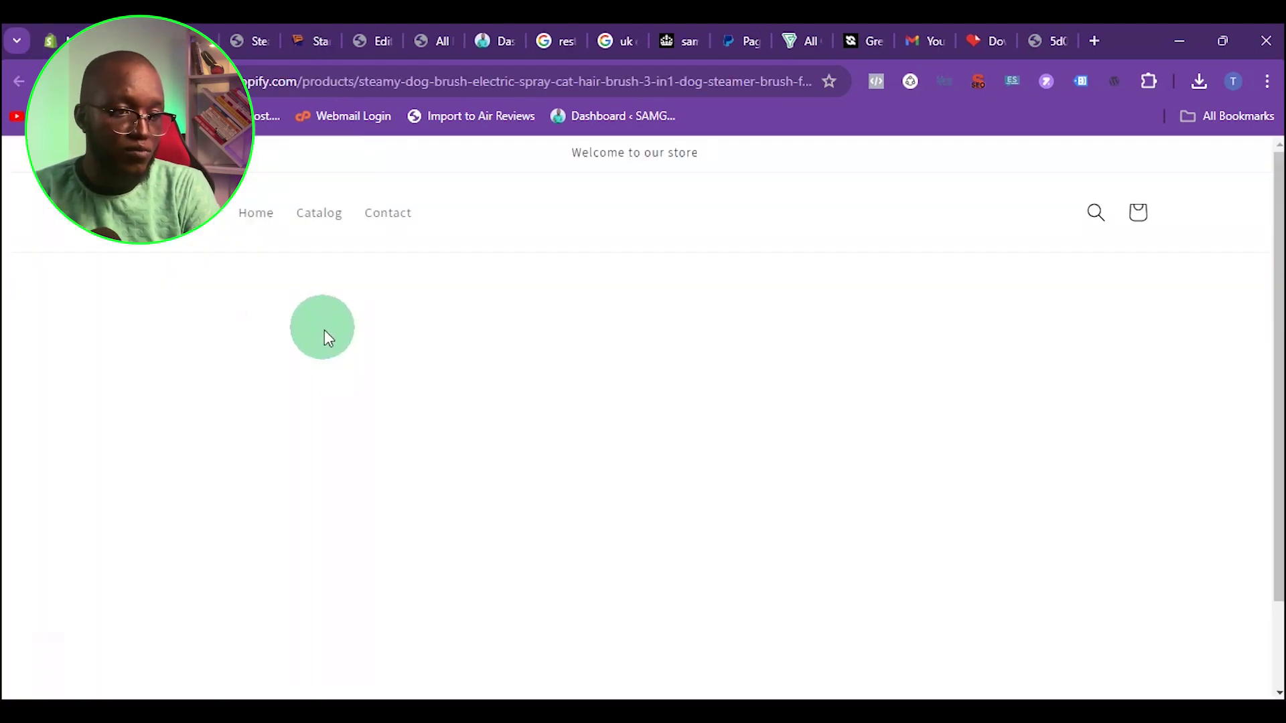
{"action": "scroll", "coordinate": [1019, 508], "scroll_direction": "down", "scroll_amount": 4}
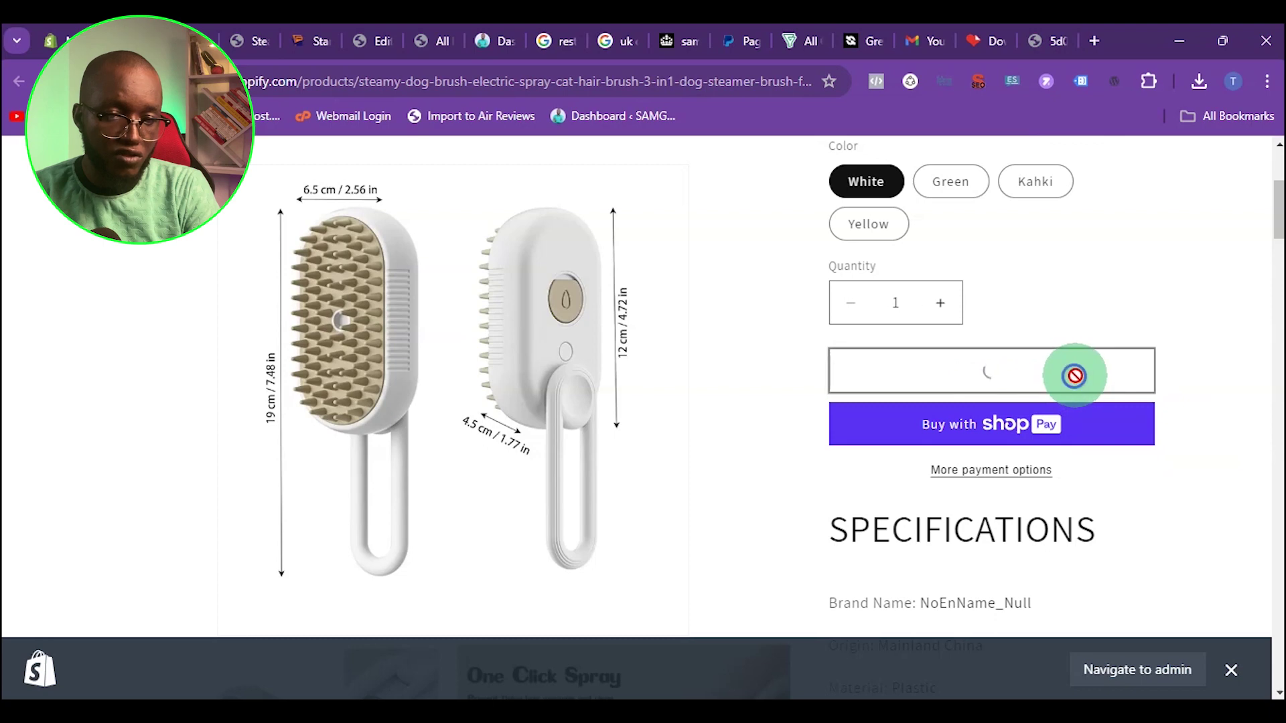
{"action": "left_click", "coordinate": [978, 413]}
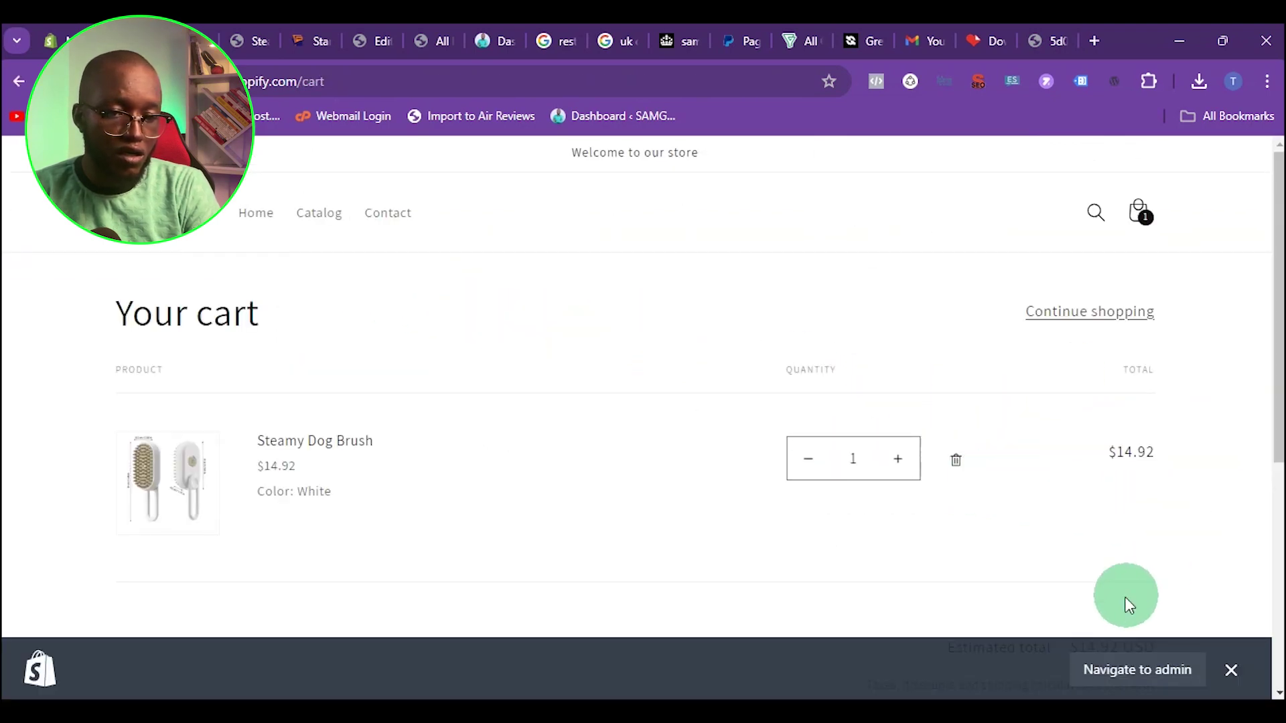
{"action": "scroll", "coordinate": [1106, 562], "scroll_direction": "down", "scroll_amount": 4}
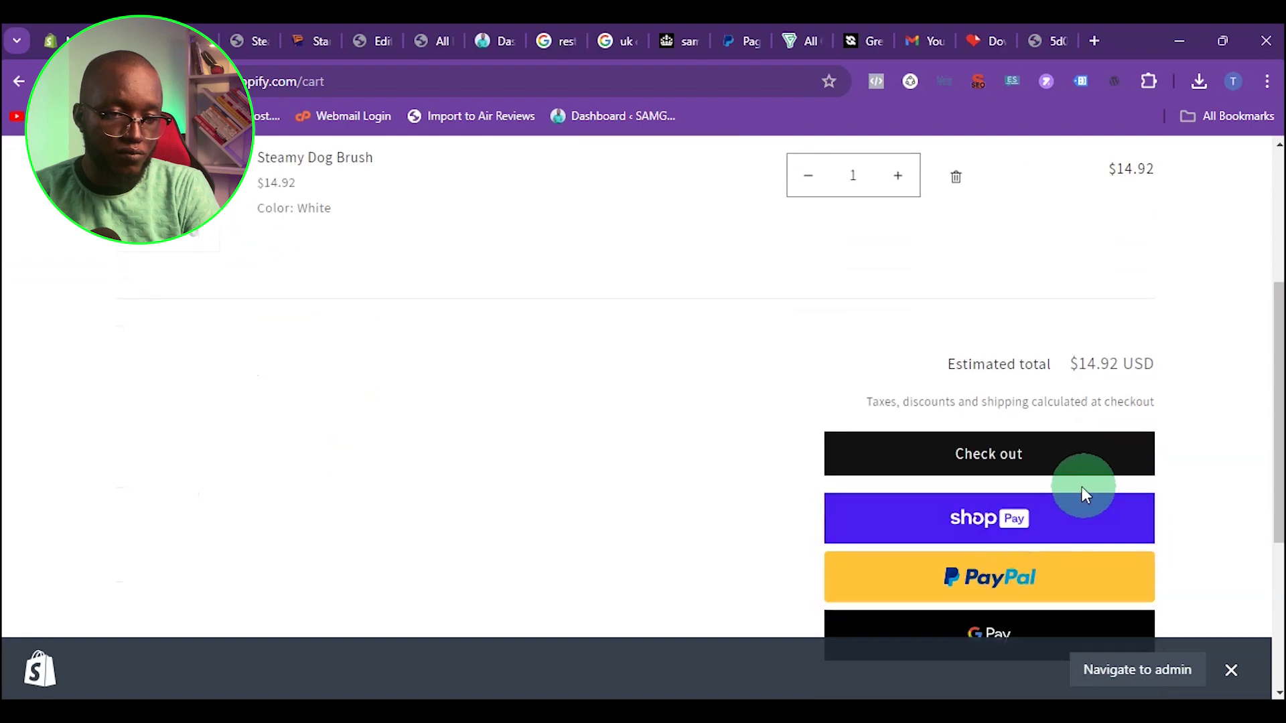
- At the $14.92 checkout, select Credit card to reveal card fields, then switch back to PayPal
{"action": "left_click", "coordinate": [994, 463]}
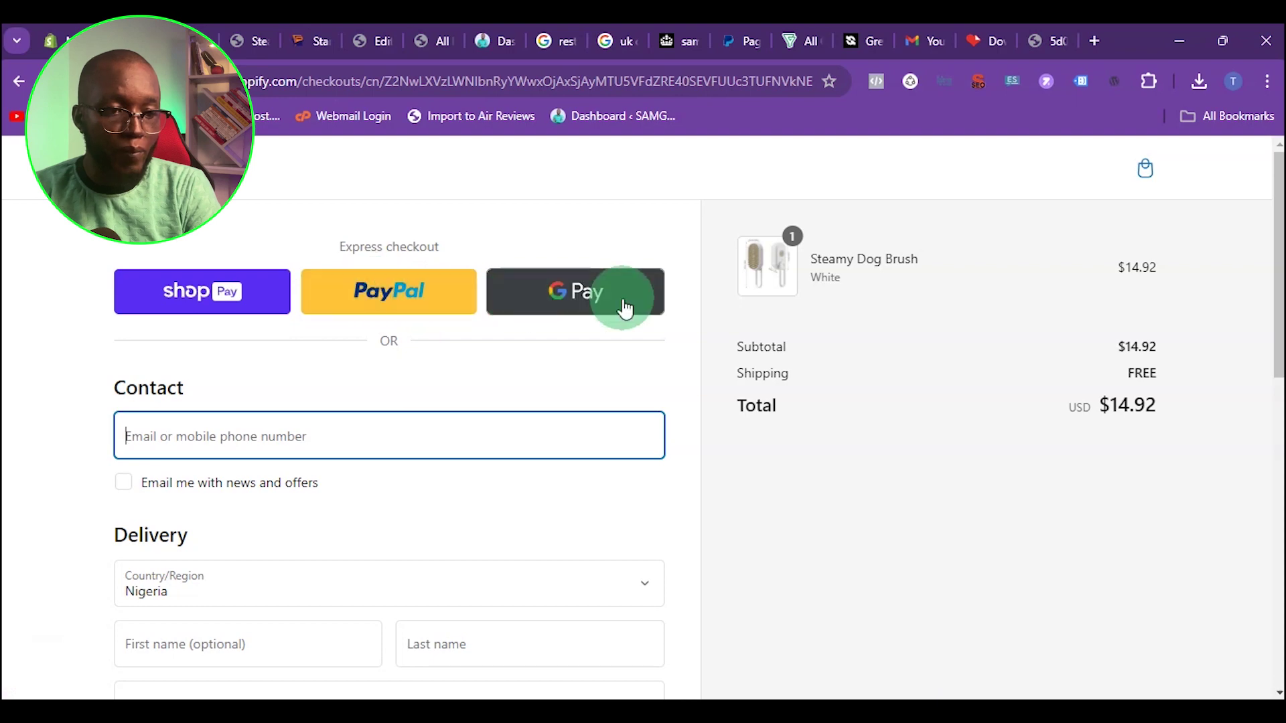
{"action": "scroll", "coordinate": [535, 302], "scroll_direction": "down", "scroll_amount": 7}
{"action": "scroll", "coordinate": [523, 299], "scroll_direction": "down", "scroll_amount": 4}
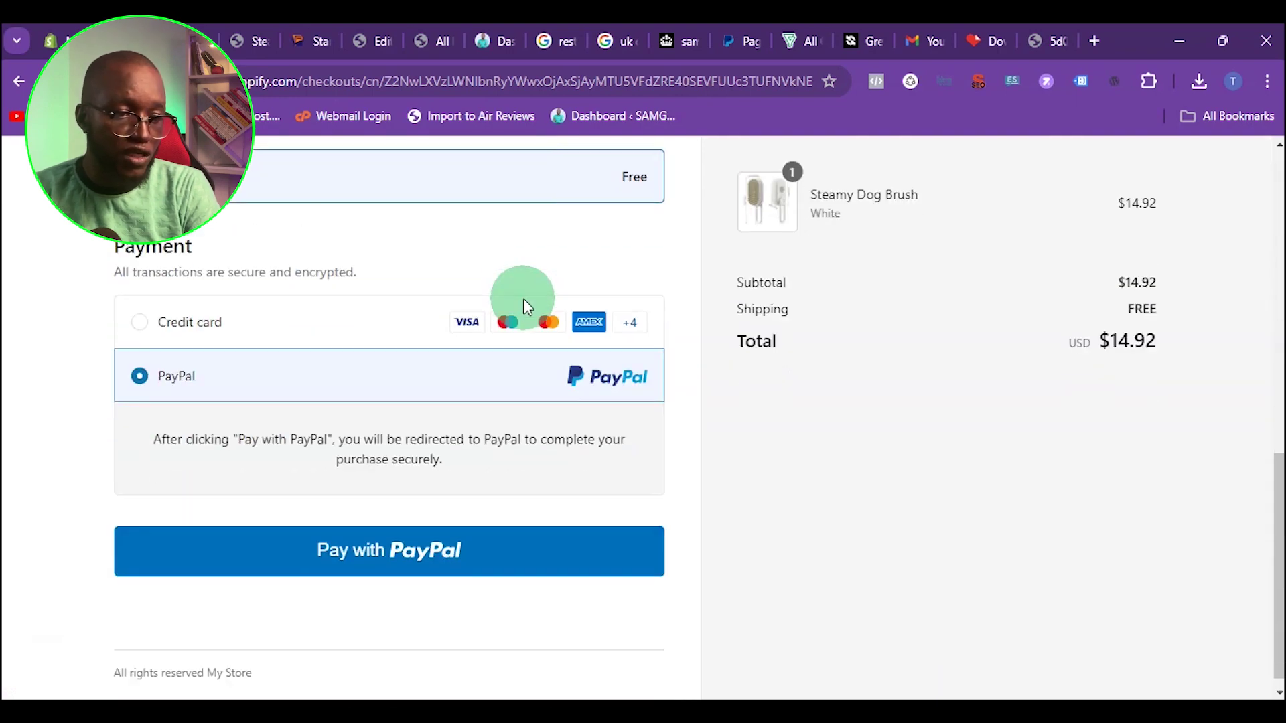
{"action": "left_click", "coordinate": [144, 324]}
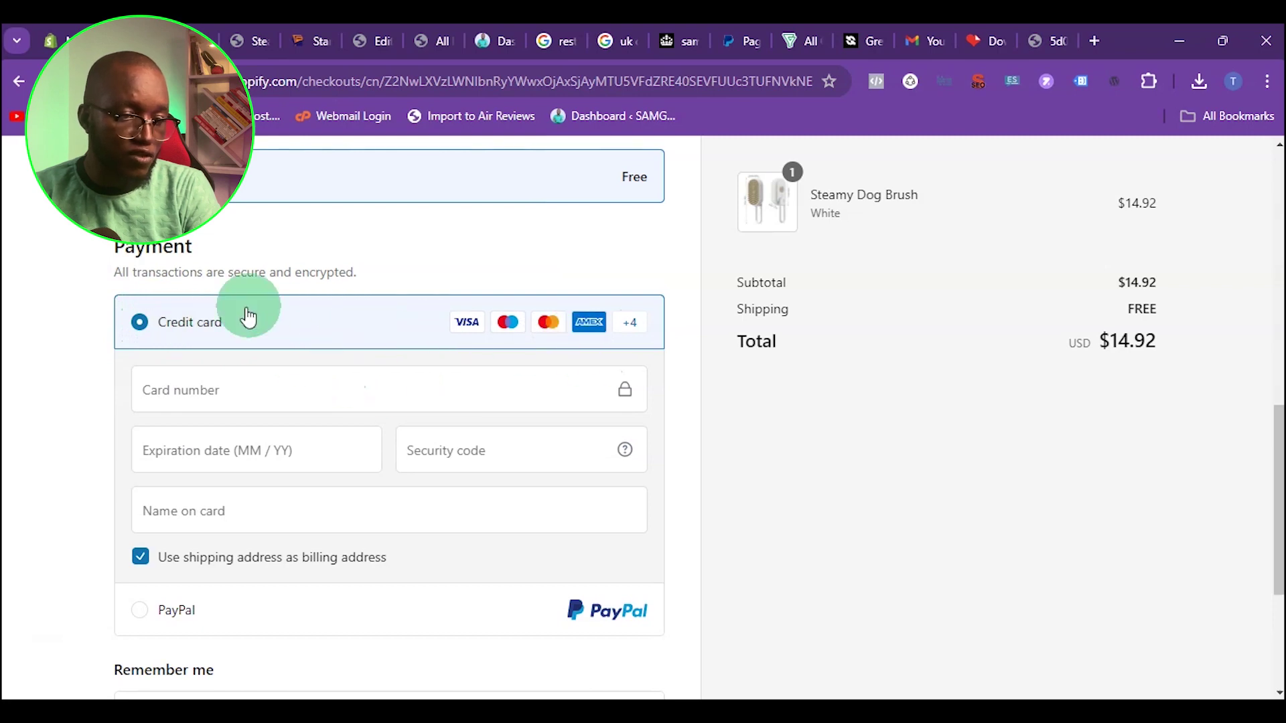
{"action": "scroll", "coordinate": [352, 419], "scroll_direction": "down", "scroll_amount": 4}
{"action": "left_click", "coordinate": [248, 351]}
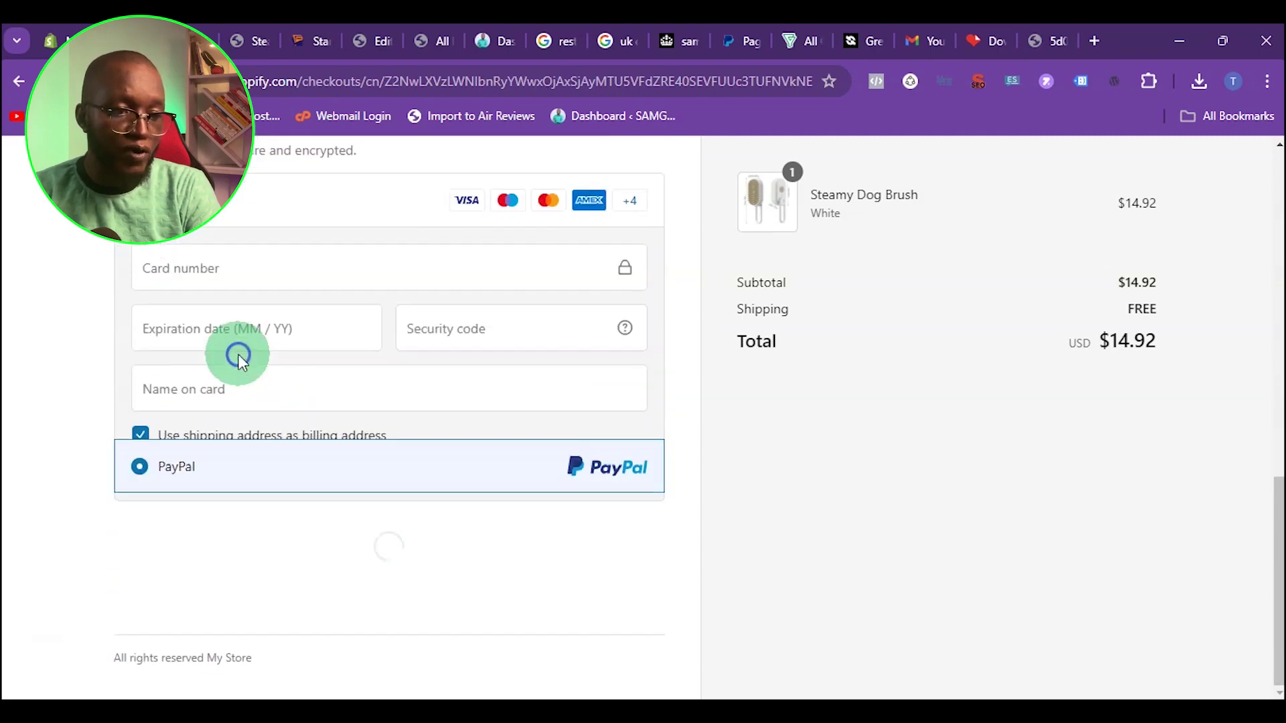